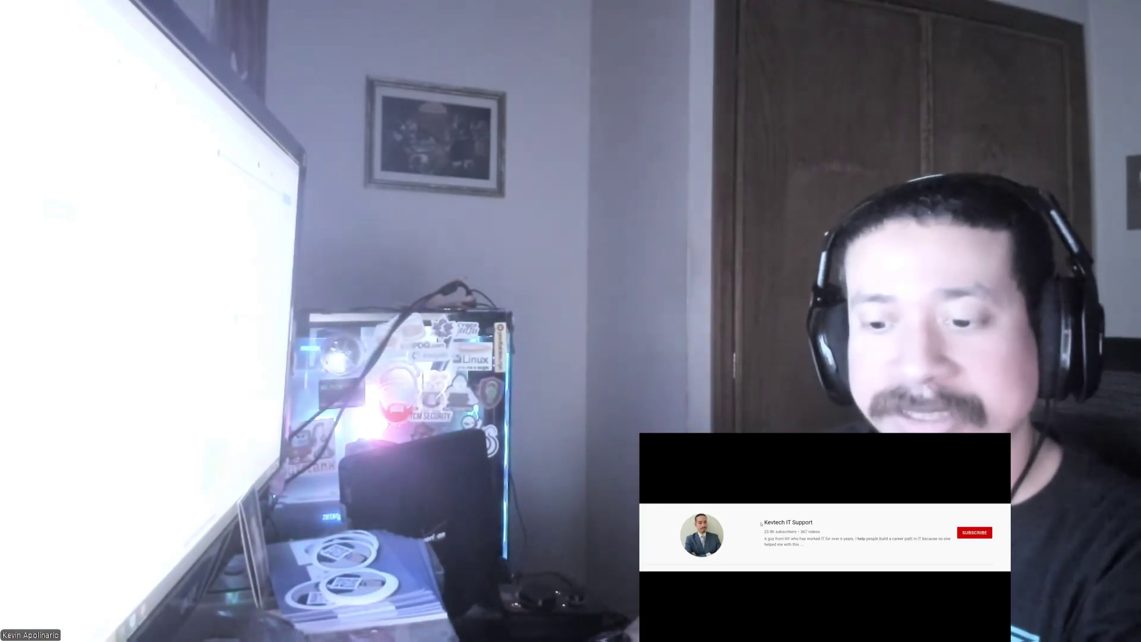
- Advance the shared PowerPoint slideshow to the Examples slide listing Ninjaone, Action1, PDQ and SCCM
left_click(967, 532)
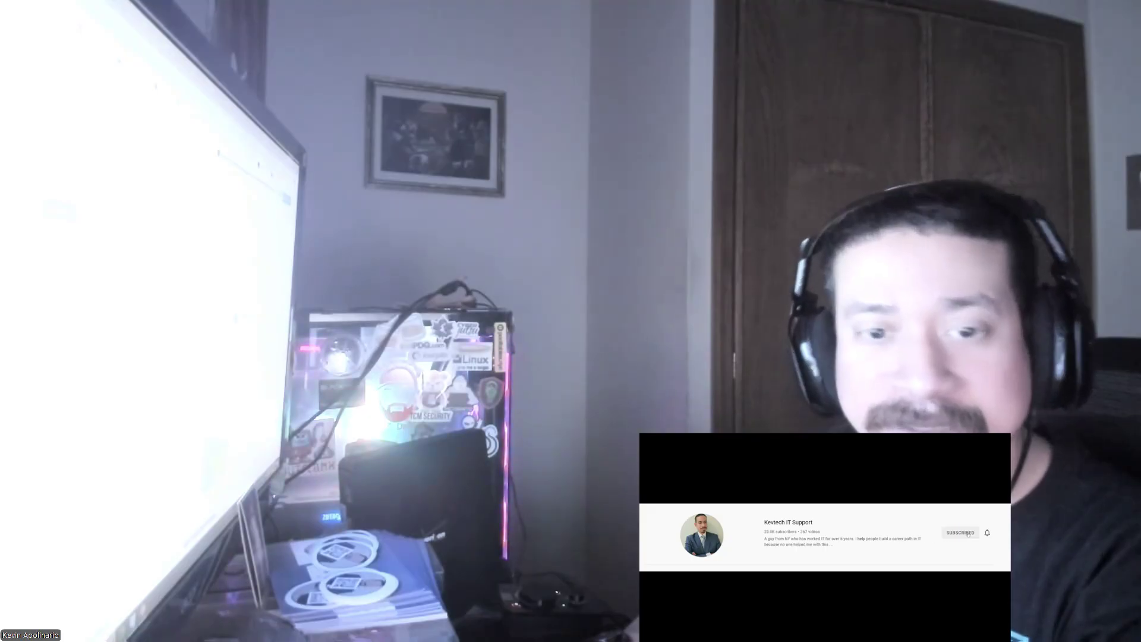
left_click(987, 532)
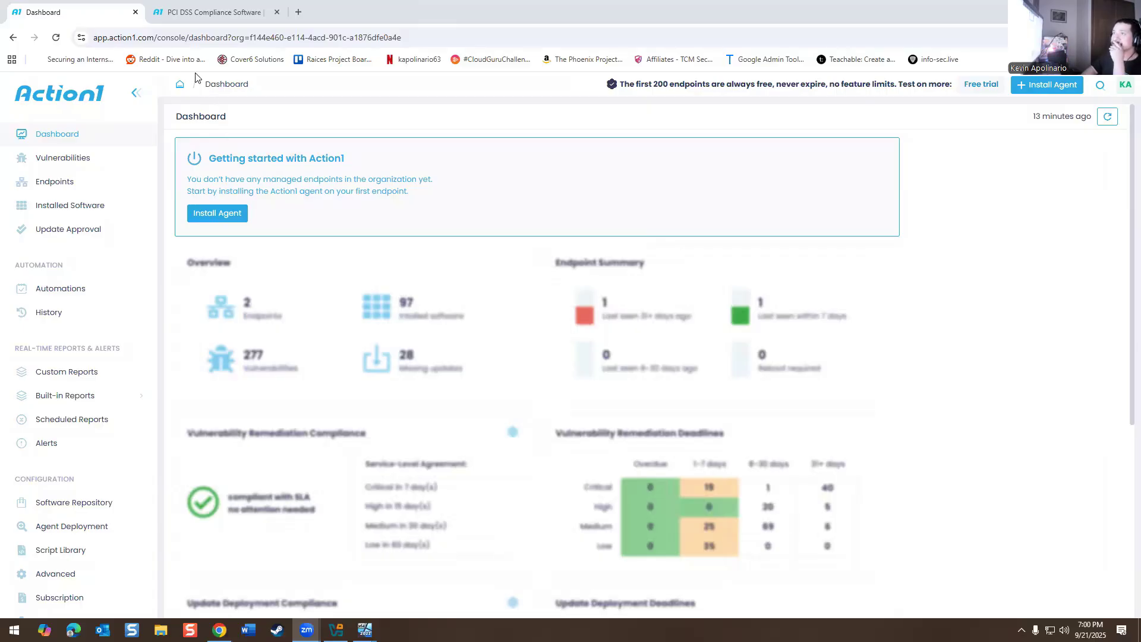
- Start Install Agent for a new endpoint and download the Windows .MSI agent installer
left_click(1051, 87)
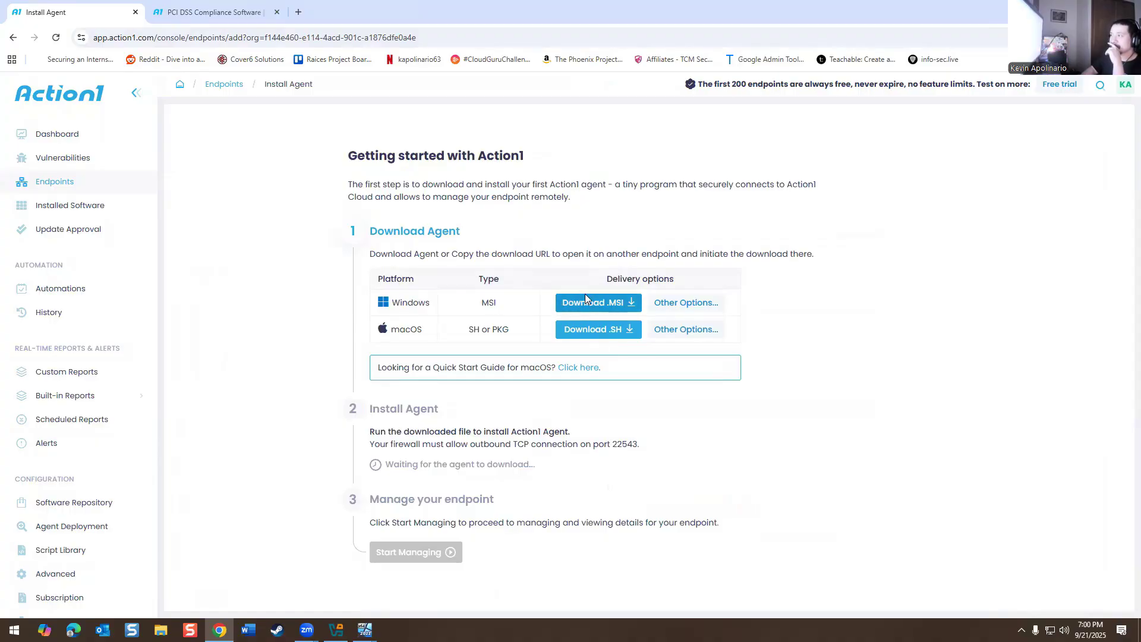
left_click(578, 304)
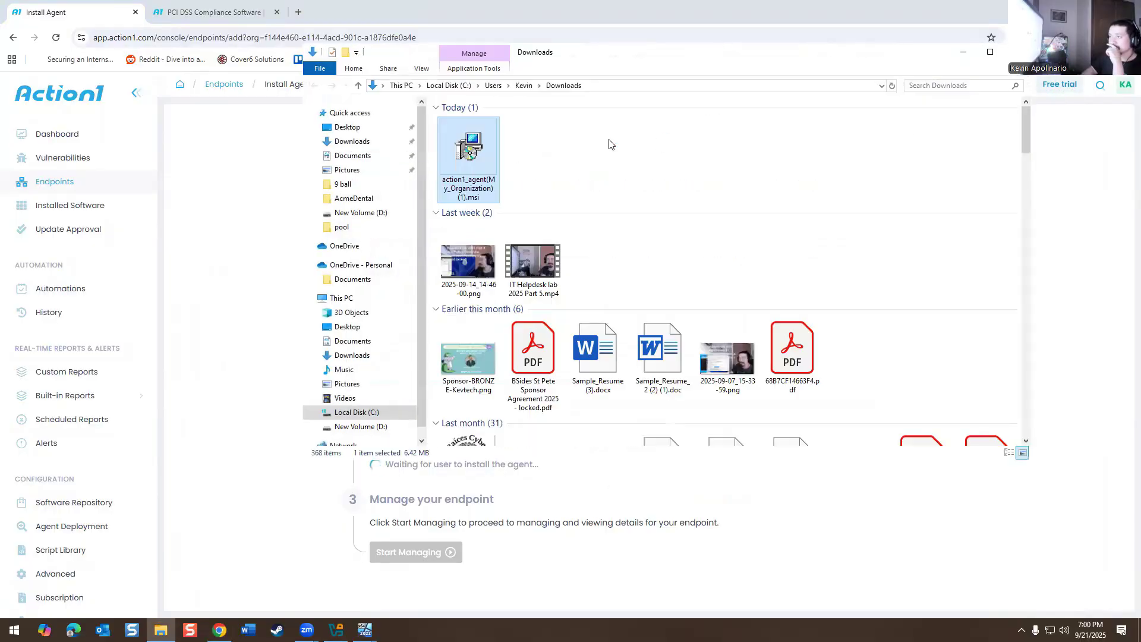
- Copy action1_agent(My_Organization) (1).msi from Downloads and switch away from File Explorer
right_click(463, 139)
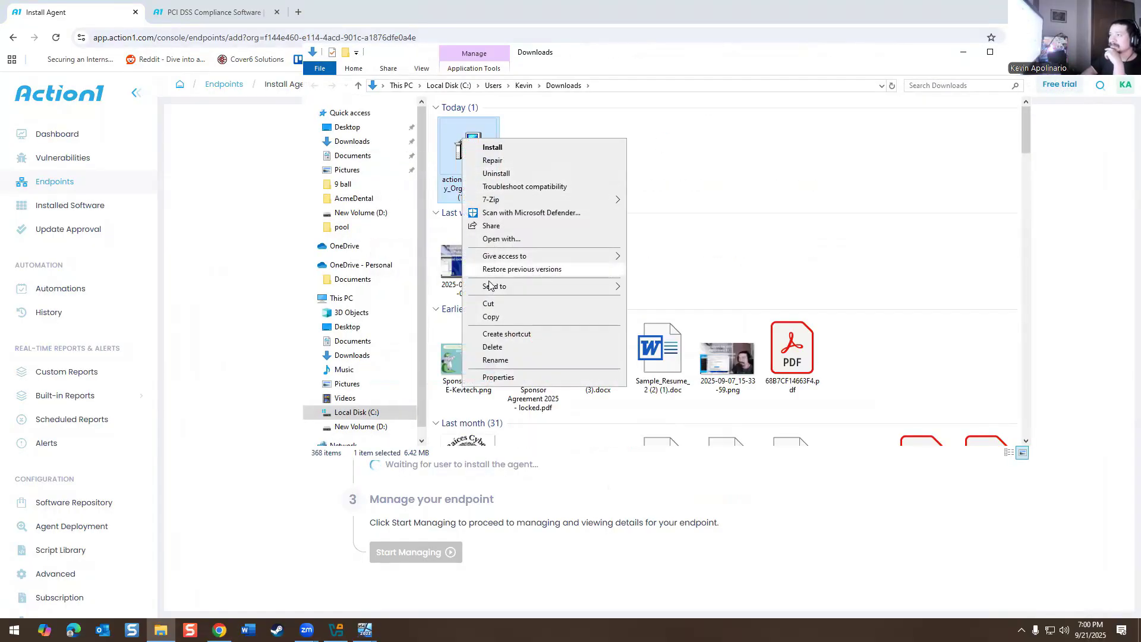
left_click(491, 317)
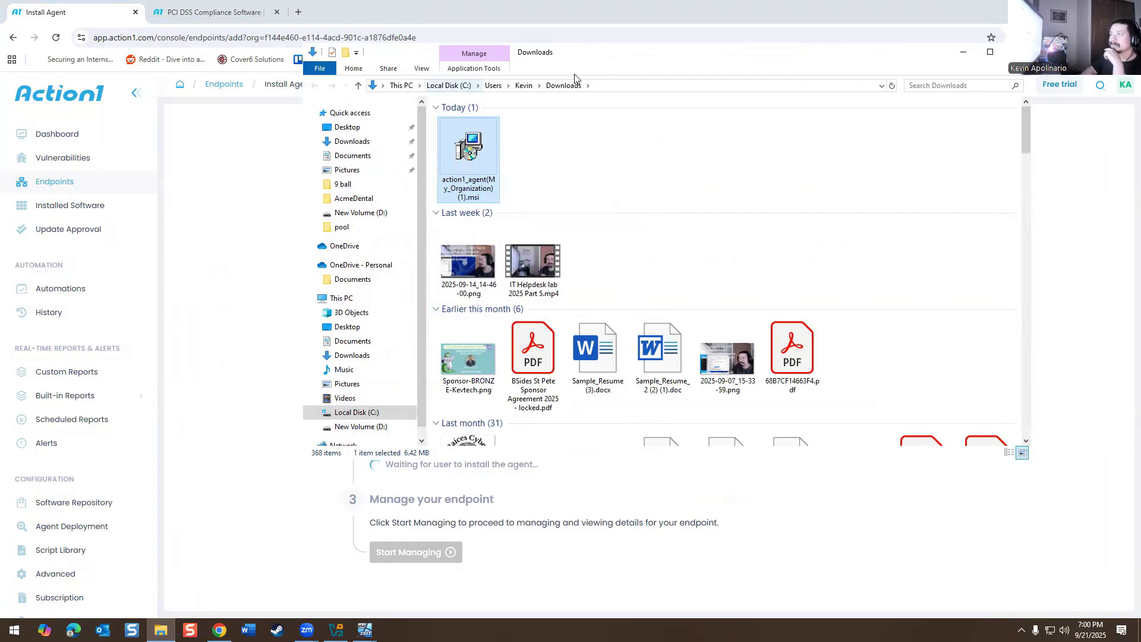
key("alt+Tab")
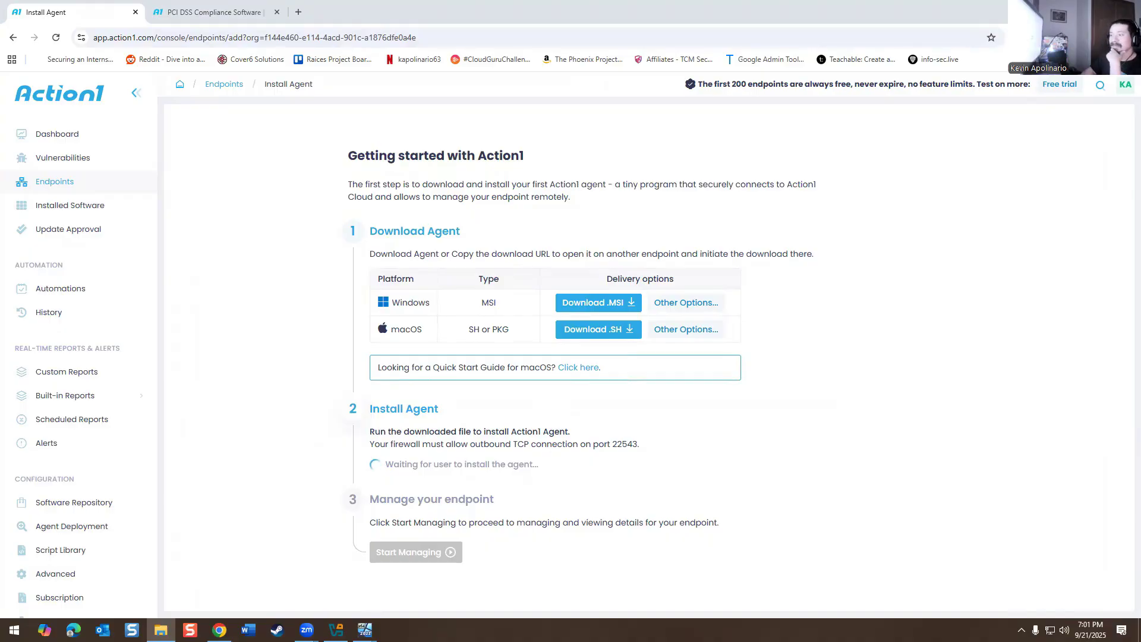
- Check the drives in the Windows 11 Lab VM's File Explorer, then close it
left_click(598, 303)
left_click(336, 630)
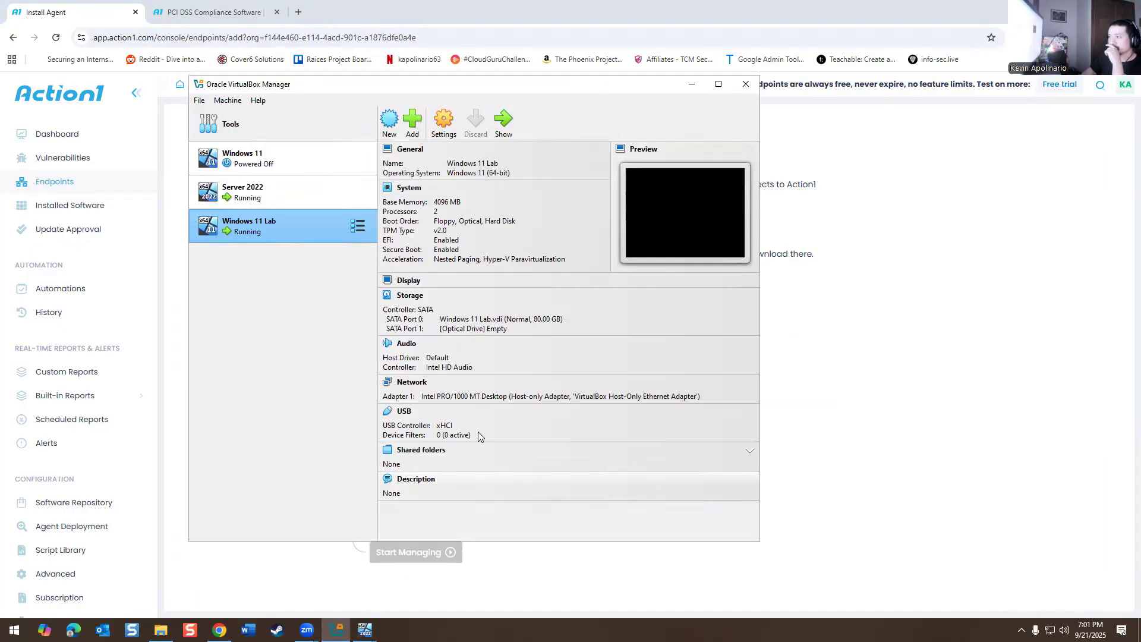
mouse_move(365, 630)
left_click(431, 587)
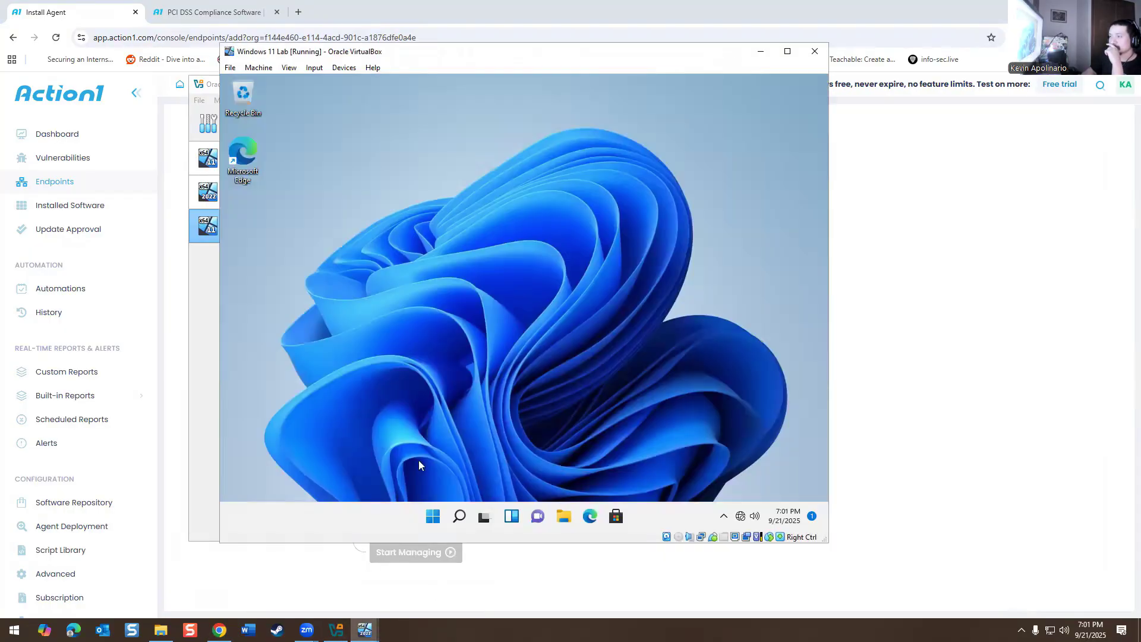
left_click(564, 516)
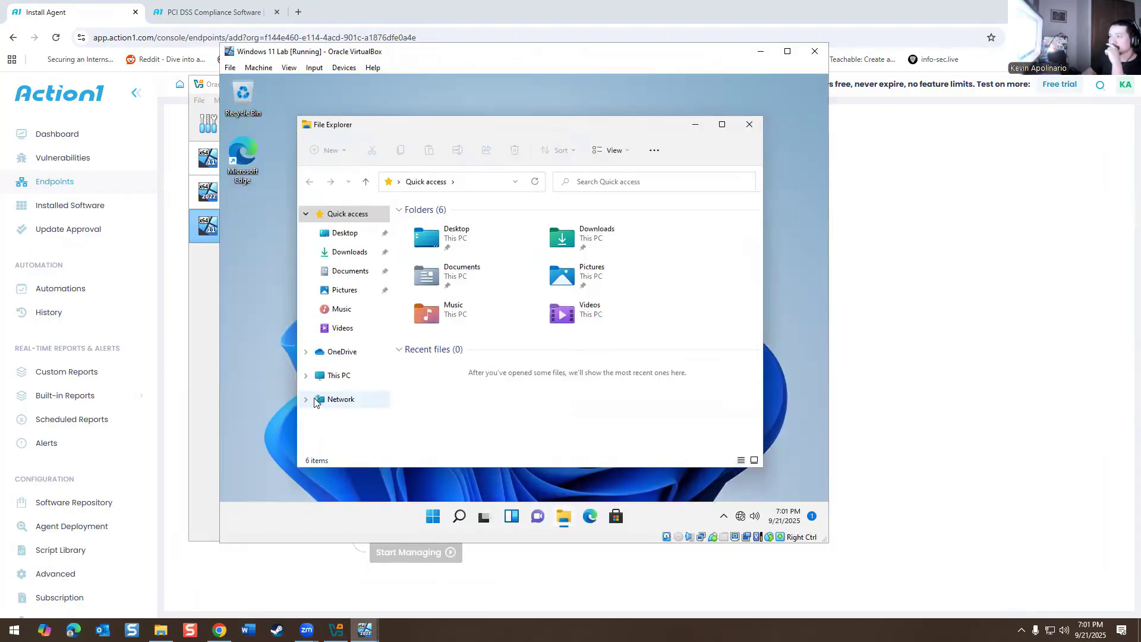
left_click(339, 374)
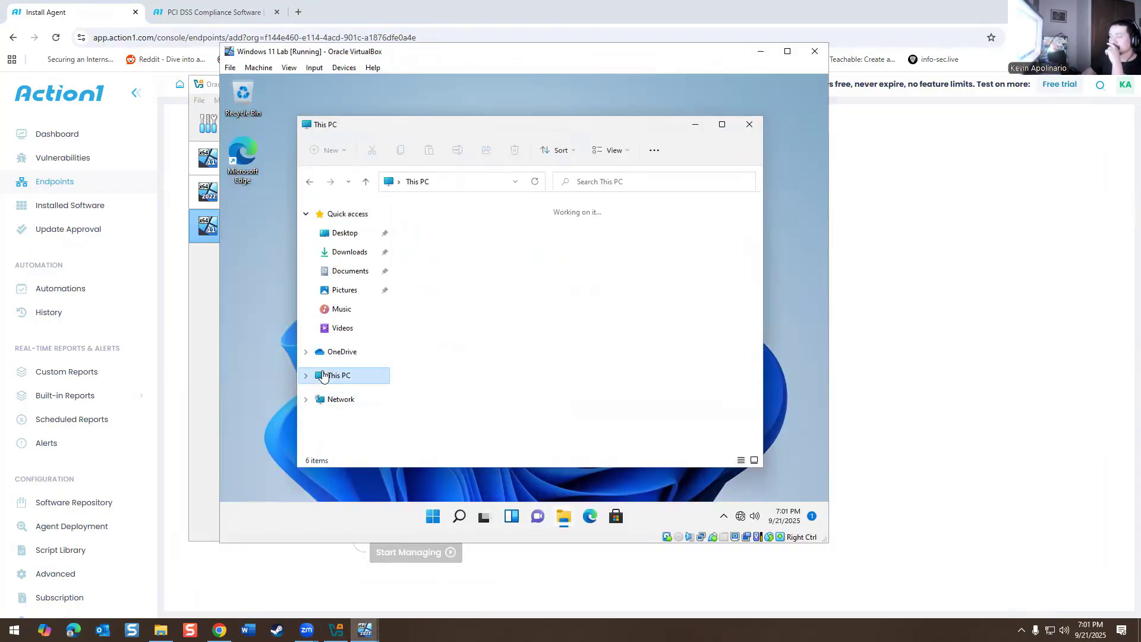
left_click(749, 125)
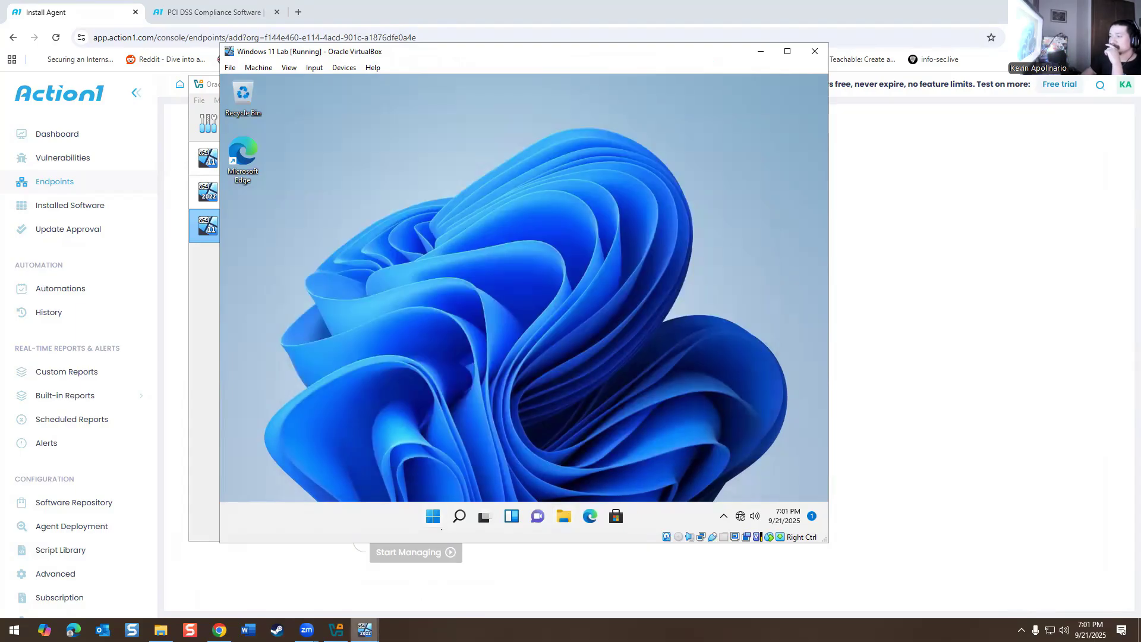
- Unlock the Server 2022 VM with Insert Ctrl-Alt-Del and enter the administrator password
mouse_move(365, 630)
left_click(318, 571)
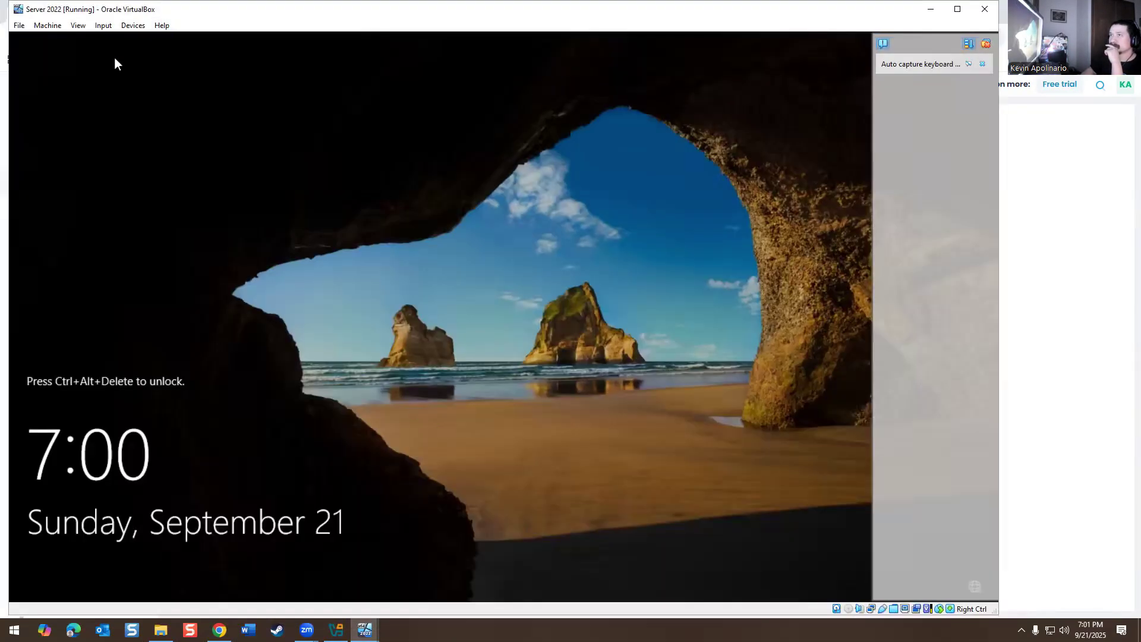
left_click(103, 26)
mouse_move(149, 44)
left_click(217, 72)
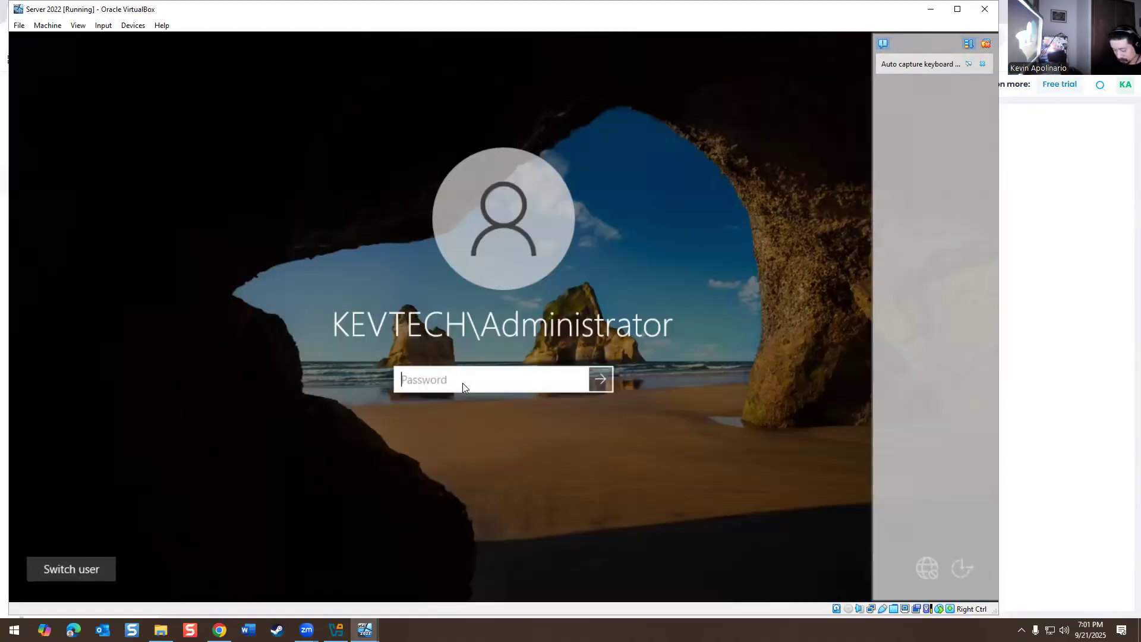
type("••••")
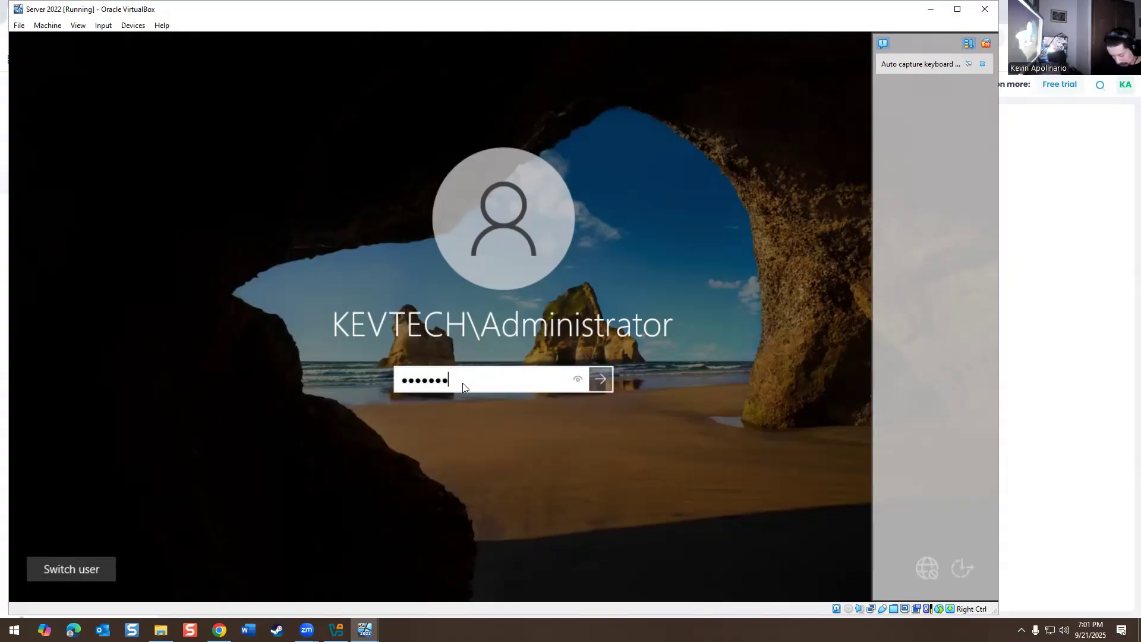
type("••••••")
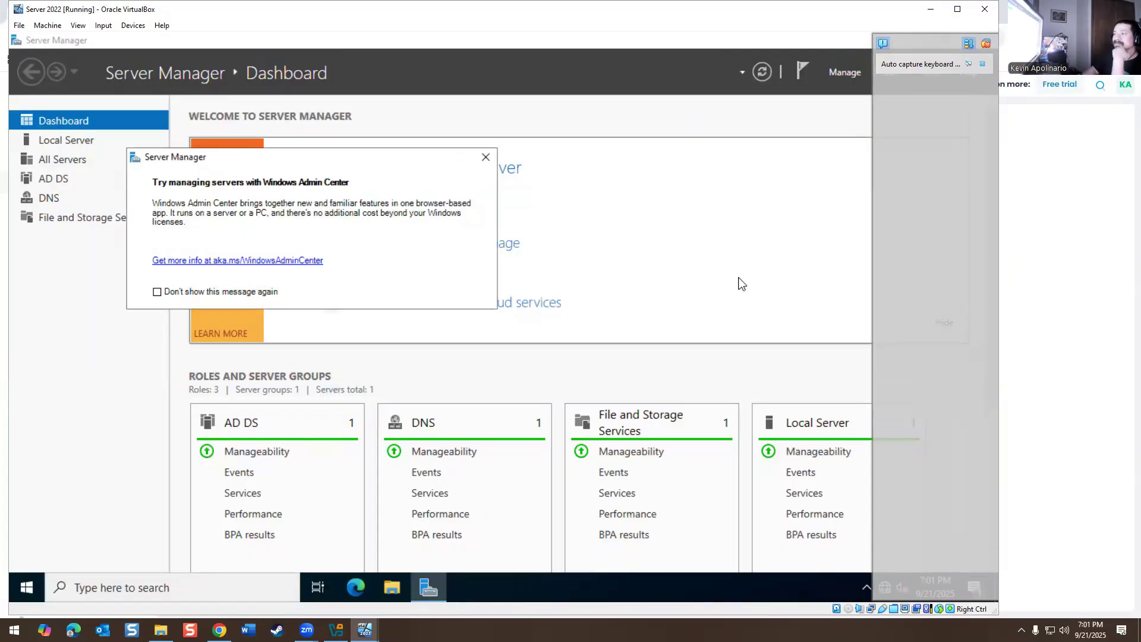
- Open the empty helpdesklab (\\VBoxSvr) Z: drive in the Server 2022 VM's File Explorer
left_click(380, 586)
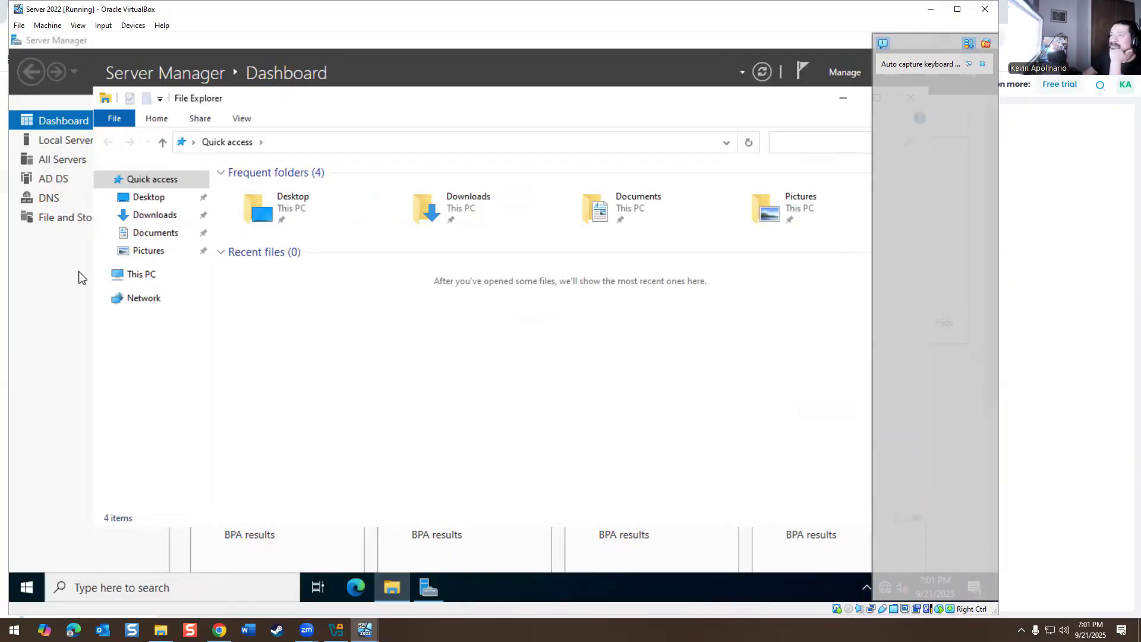
left_click(132, 277)
double_click(291, 404)
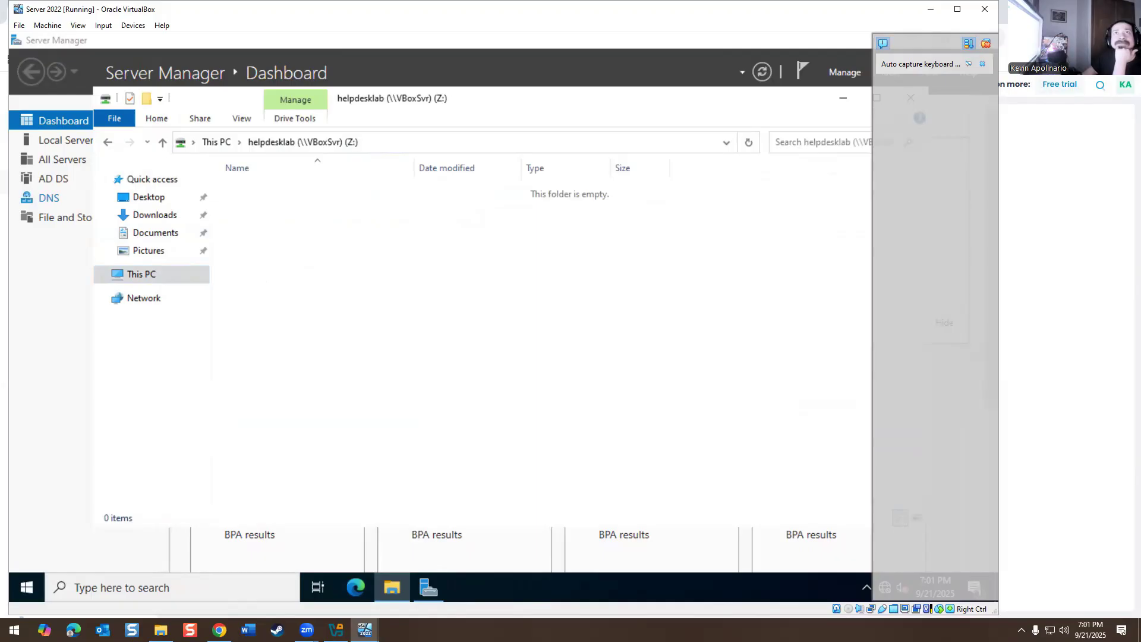
left_click(161, 630)
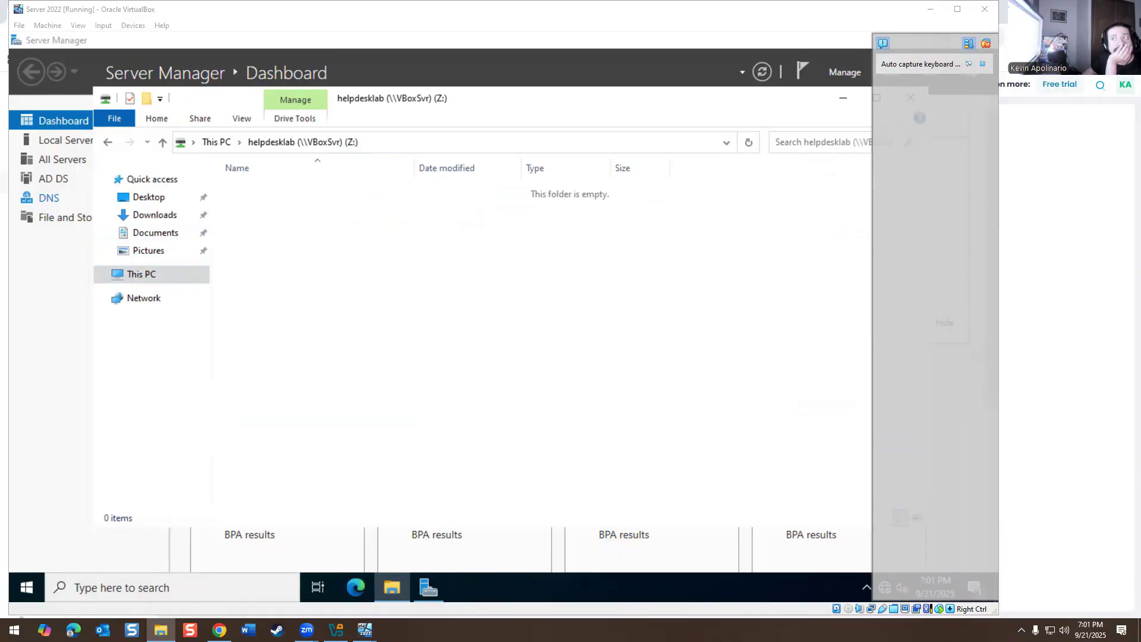
- Open the Server 2022 VM's Shared Folders settings from the Devices menu
left_click(132, 25)
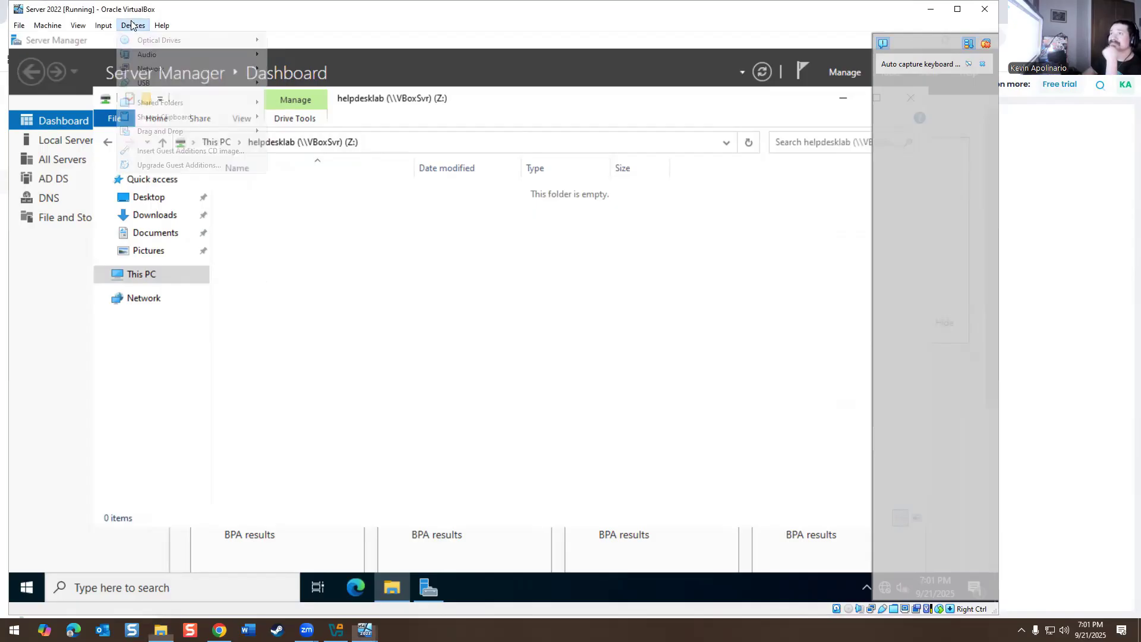
mouse_move(178, 103)
left_click(326, 101)
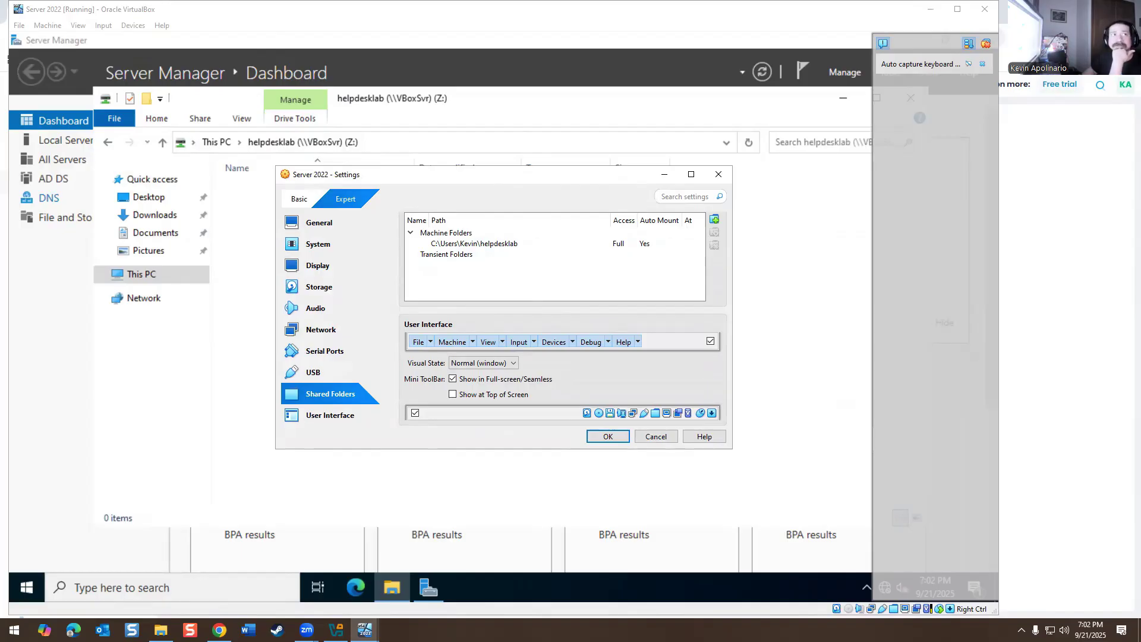
key("alt+Tab")
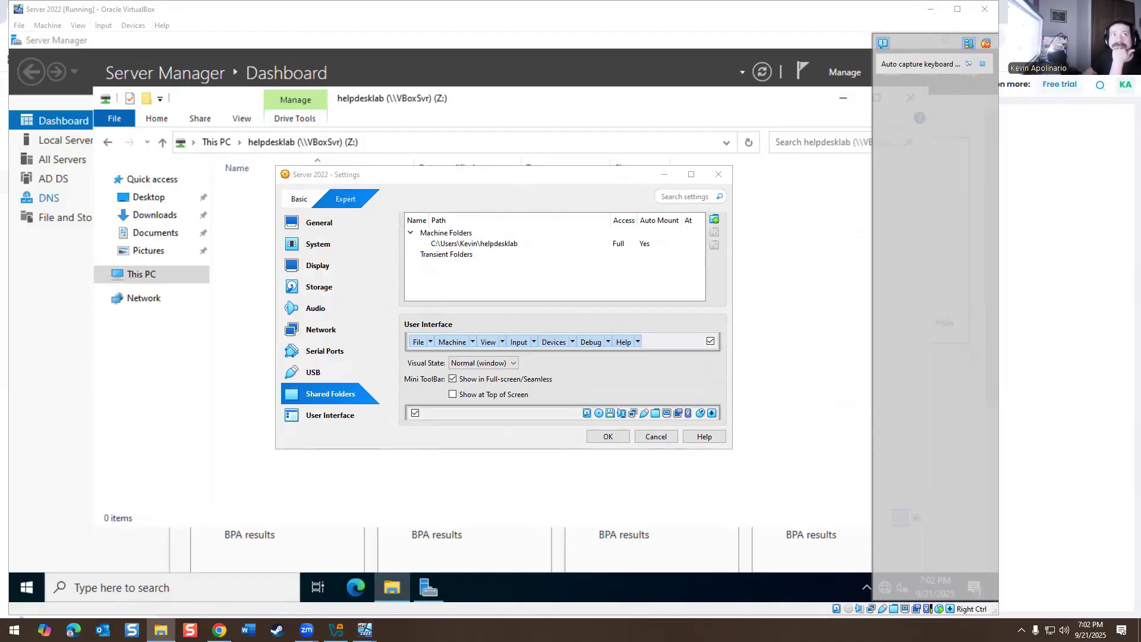
key("alt+Tab")
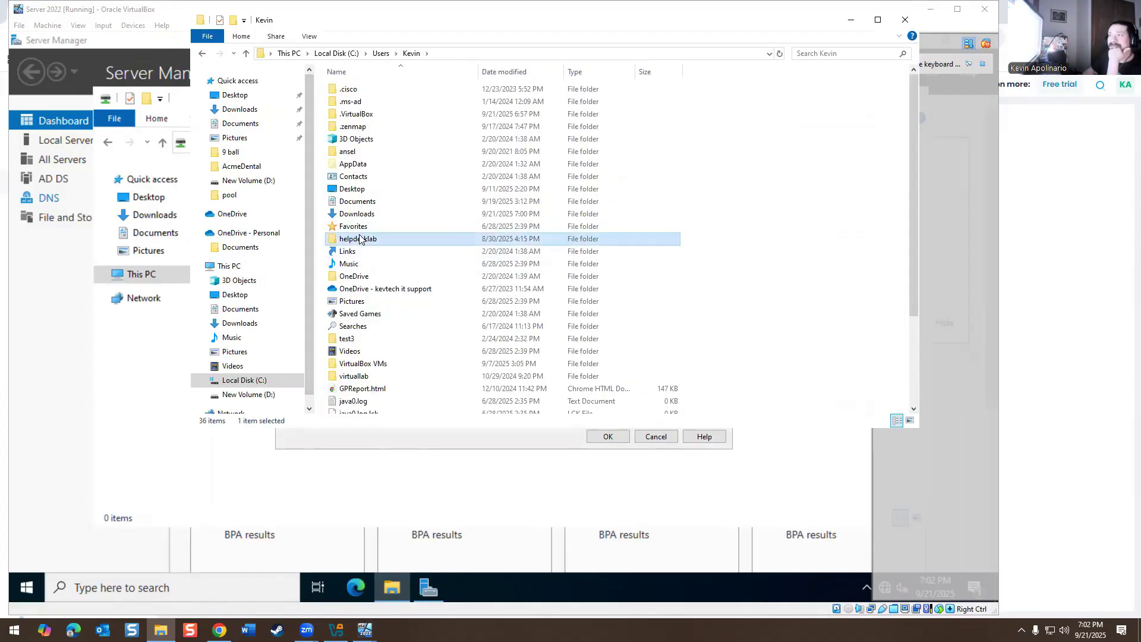
- Paste the agent .msi into the host's helpdesklab folder and confirm Shared Folders with OK
double_click(359, 238)
right_click(428, 204)
left_click(451, 286)
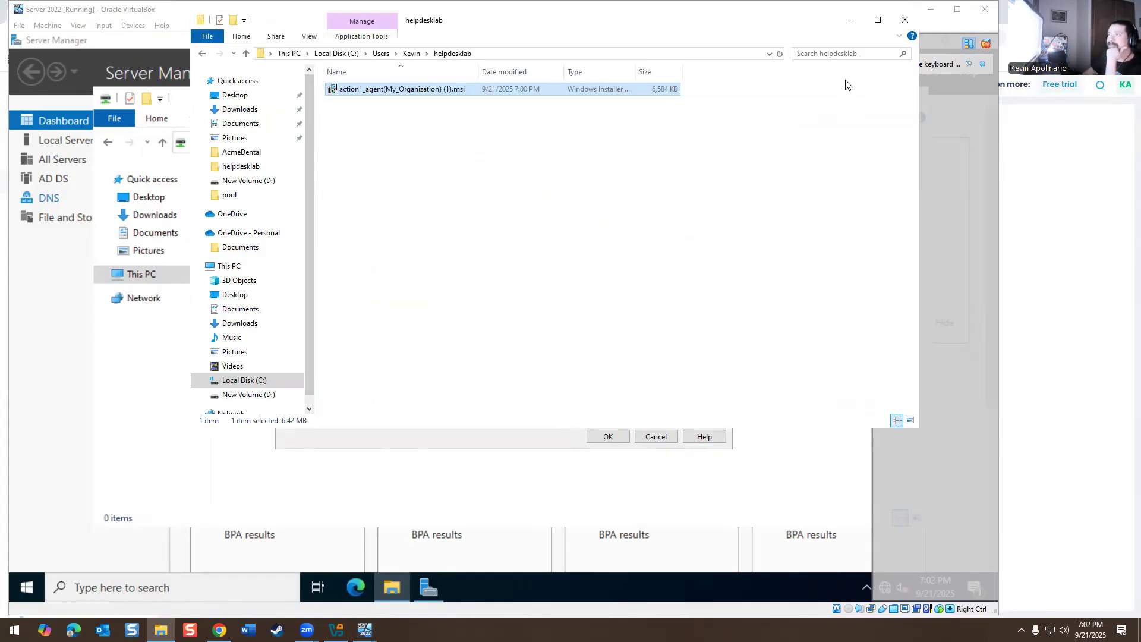
left_click(906, 20)
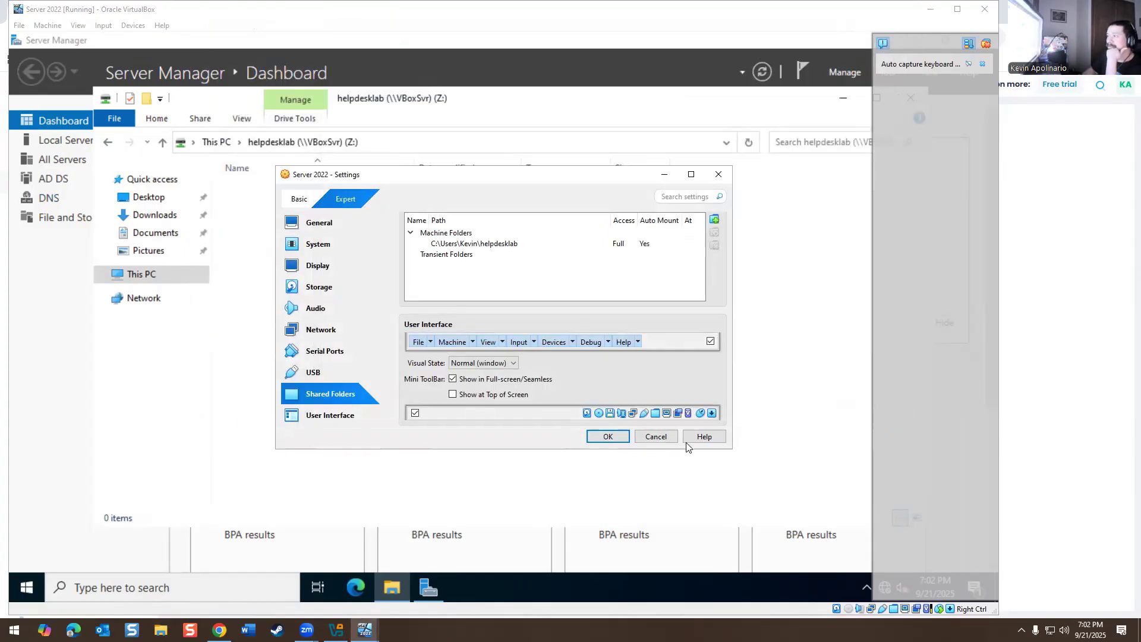
left_click(609, 436)
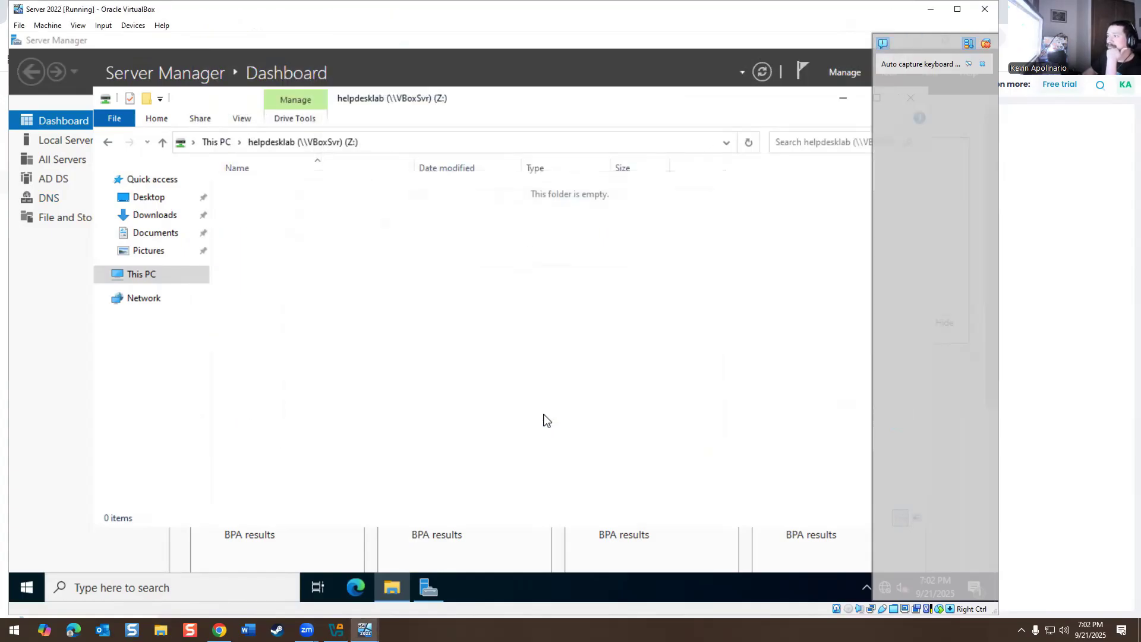
- Refresh the helpdesklab Z: drive listing and try running the agent installer from the share
left_click(113, 146)
left_click(130, 144)
double_click(272, 196)
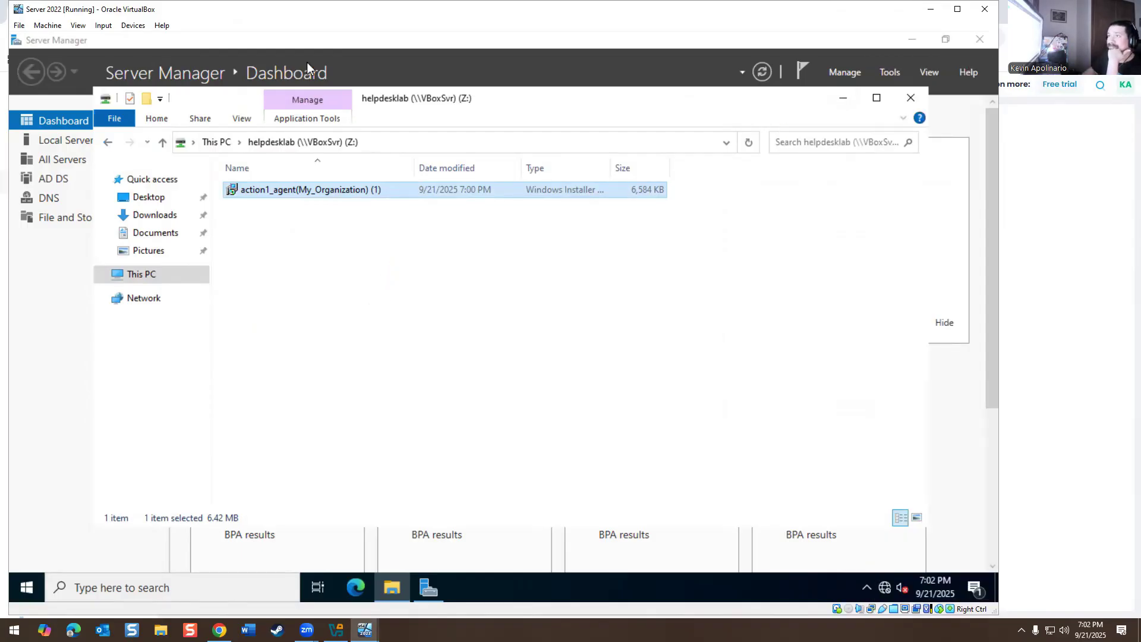
- Close File Explorer, dismiss the Windows Admin Center prompt and minimize Server Manager
left_click_drag(288, 17, 358, 29)
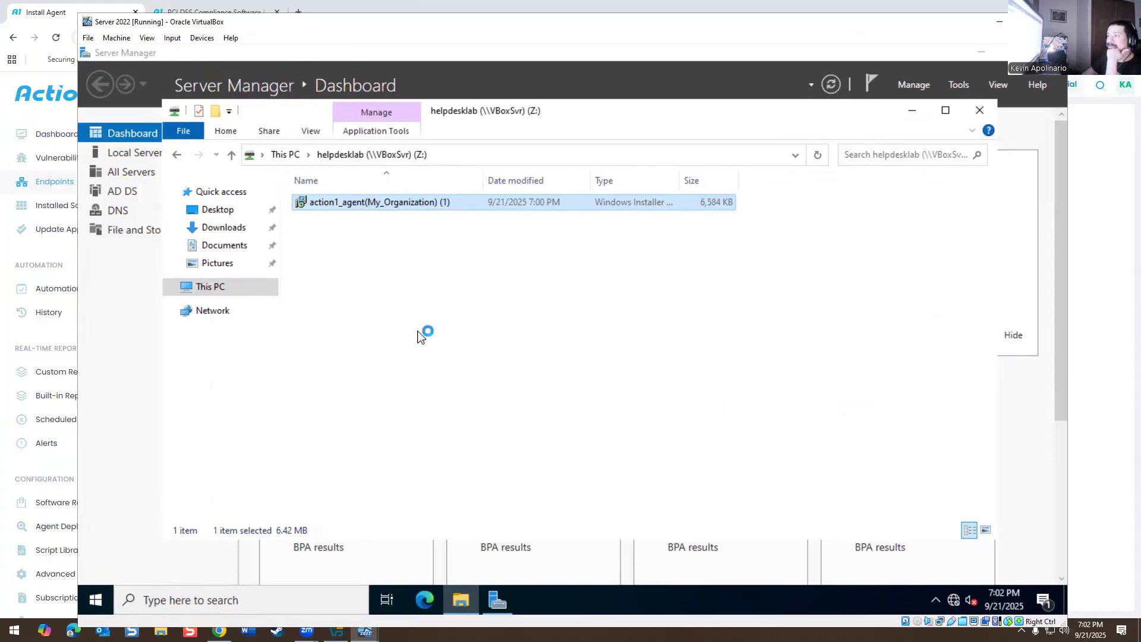
left_click(972, 113)
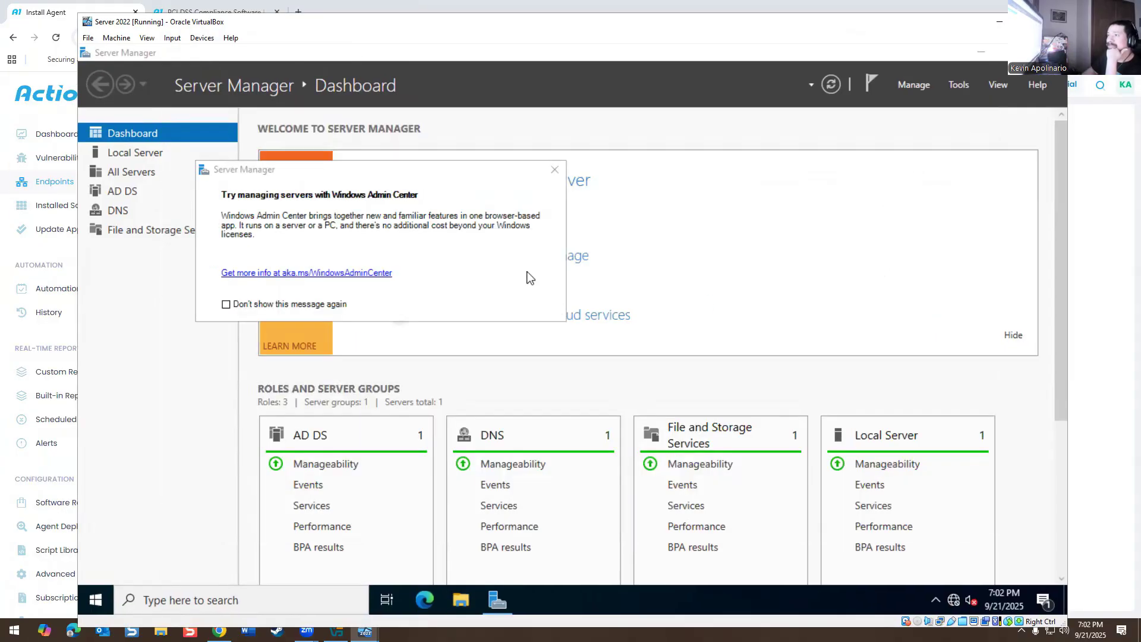
left_click(554, 171)
left_click(981, 54)
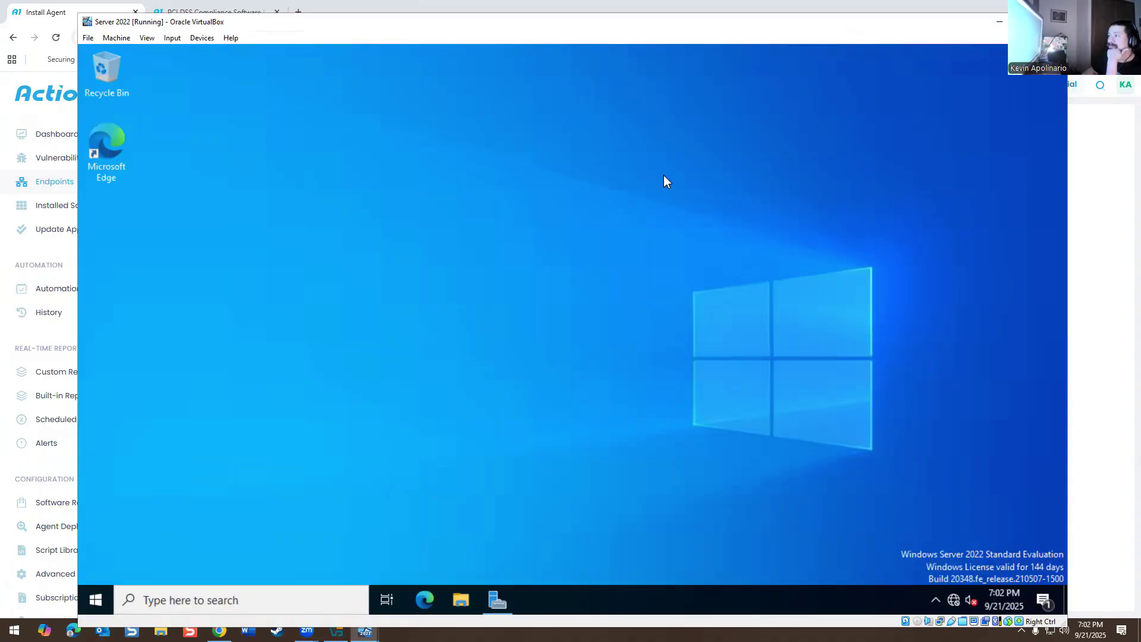
- Drag action1_agent(My_Organization) (1) from the helpdesklab Z: drive onto the guest desktop
left_click(460, 600)
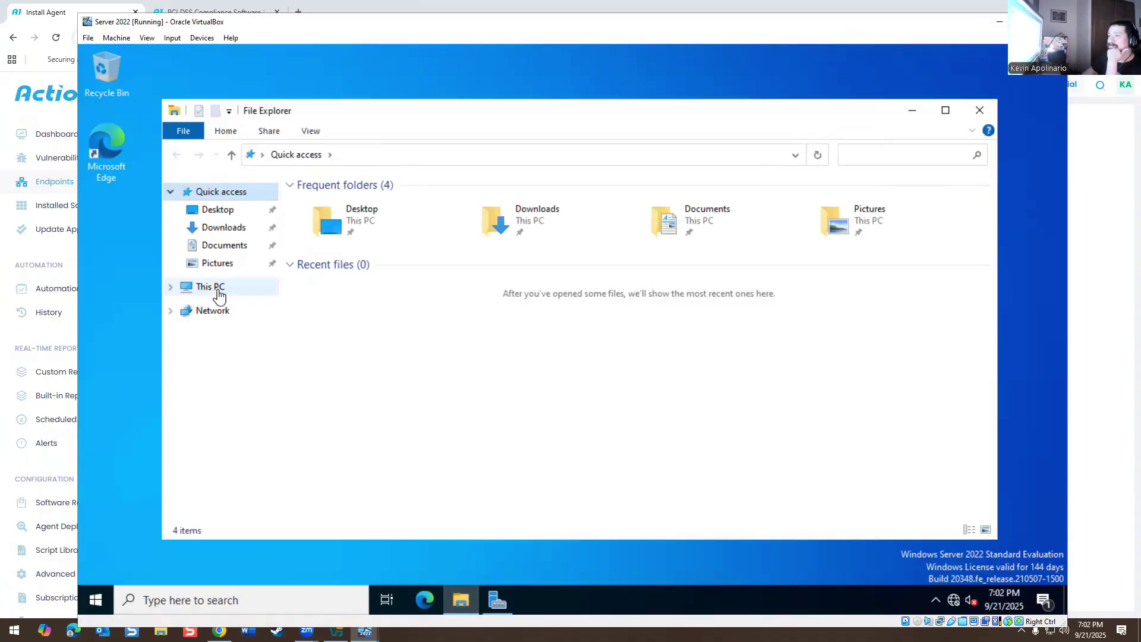
left_click(217, 292)
double_click(354, 408)
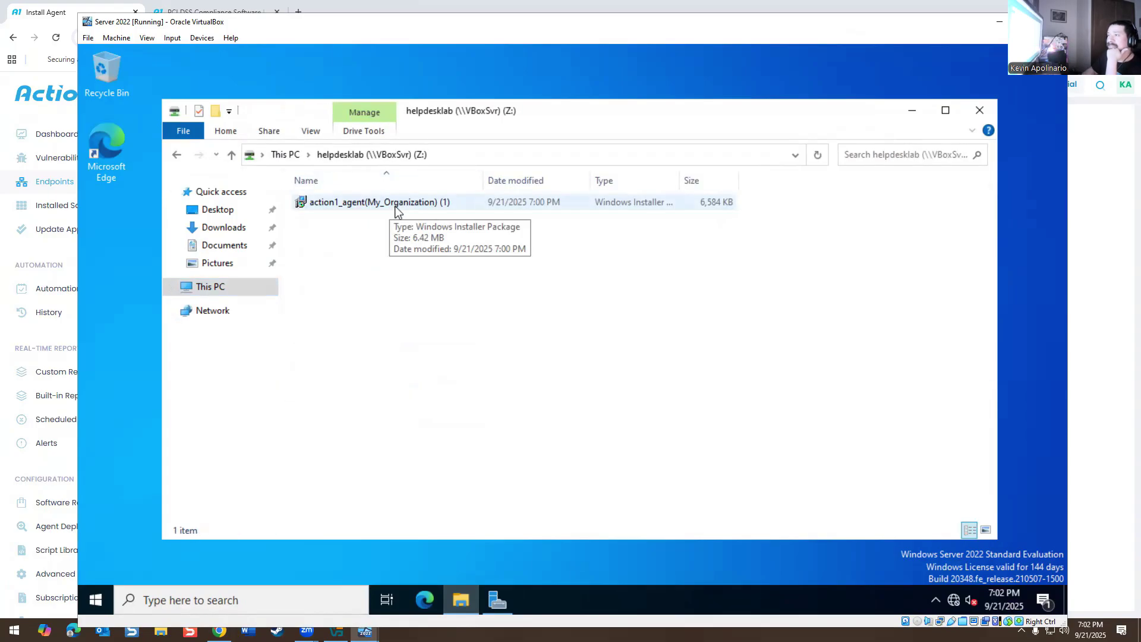
left_click_drag(397, 211, 116, 263)
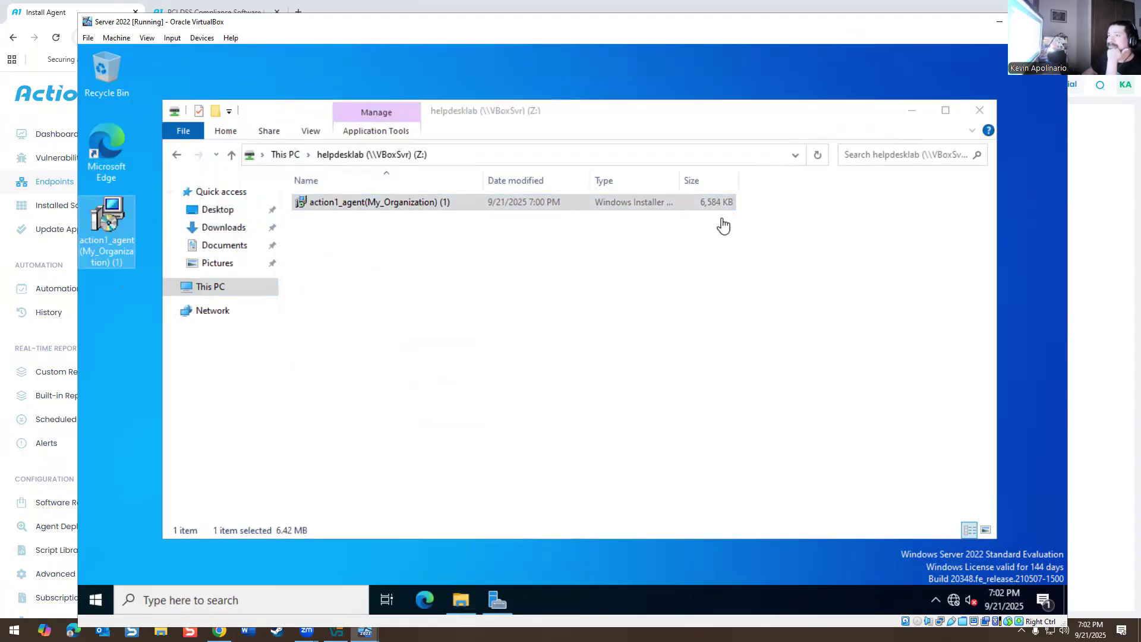
- Run the desktop action1_agent installer and check the Action1 Install Agent page in the host browser
left_click(975, 113)
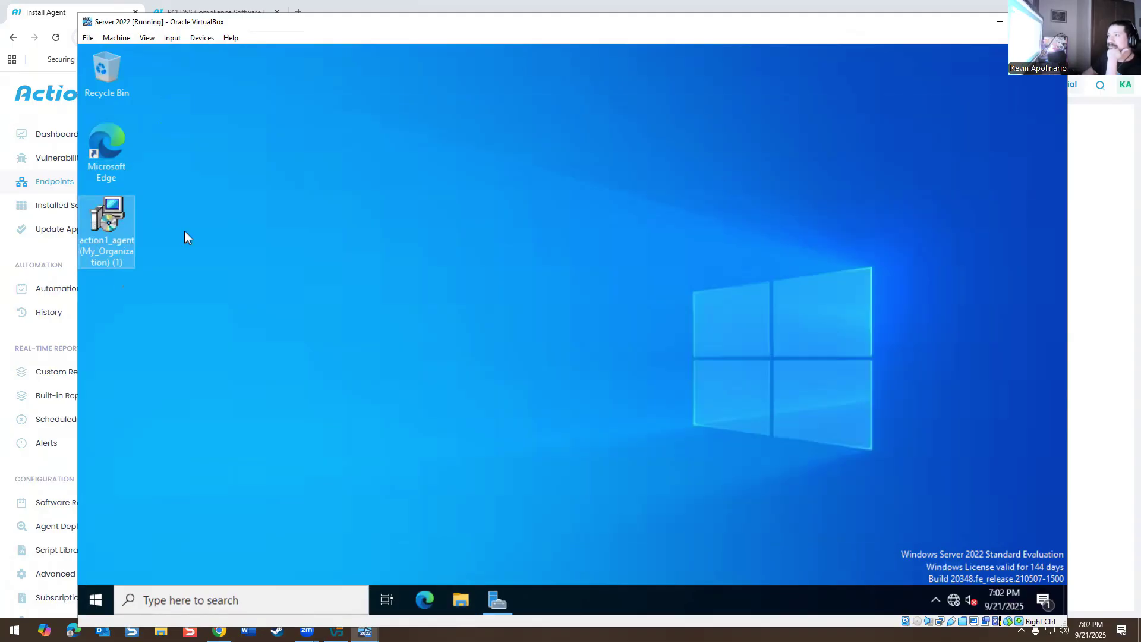
double_click(112, 235)
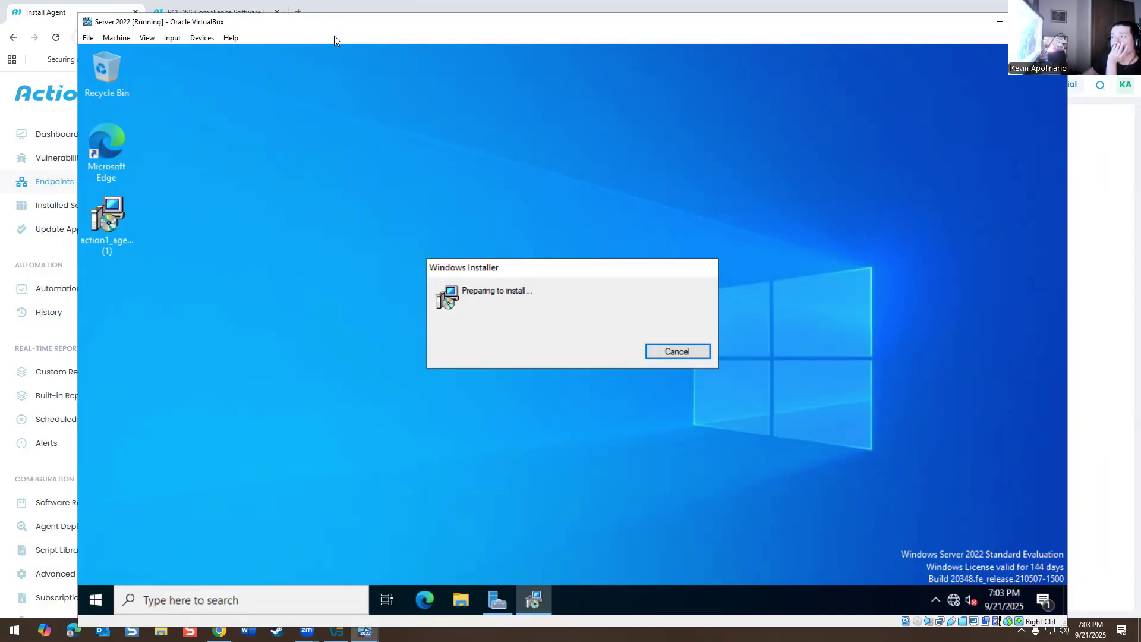
left_click_drag(334, 28, 391, 69)
left_click(383, 23)
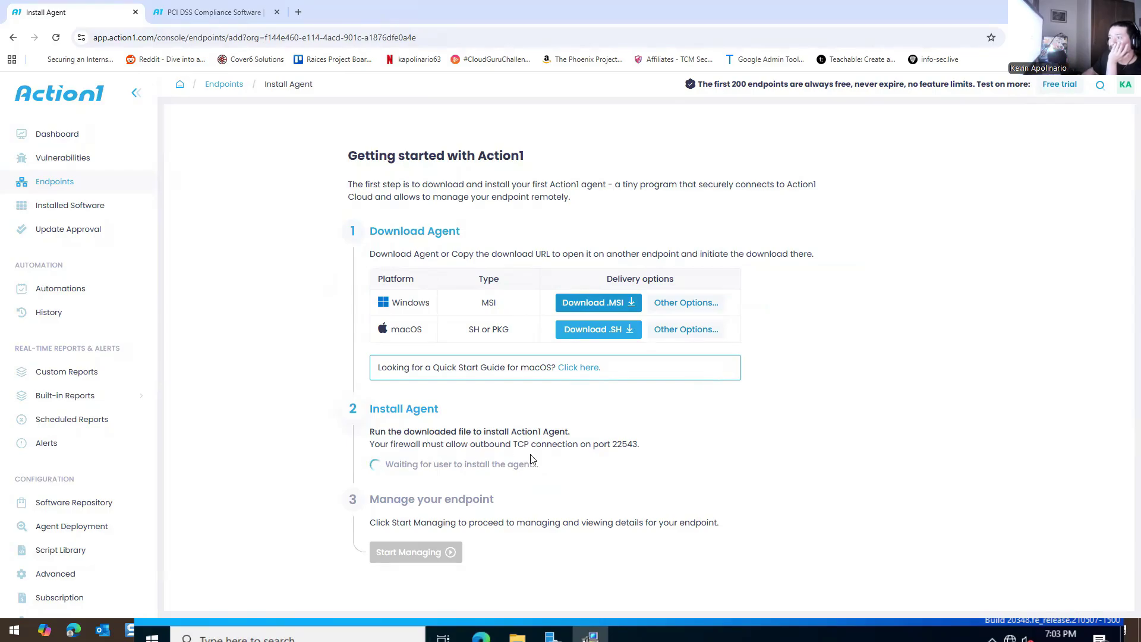
left_click(590, 634)
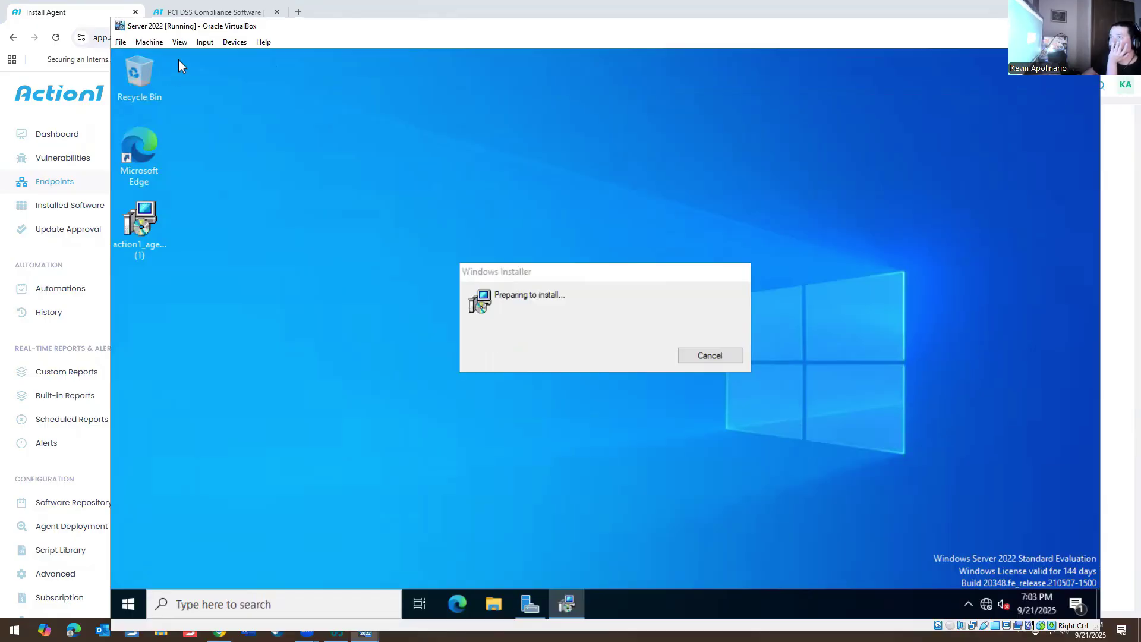
left_click(205, 42)
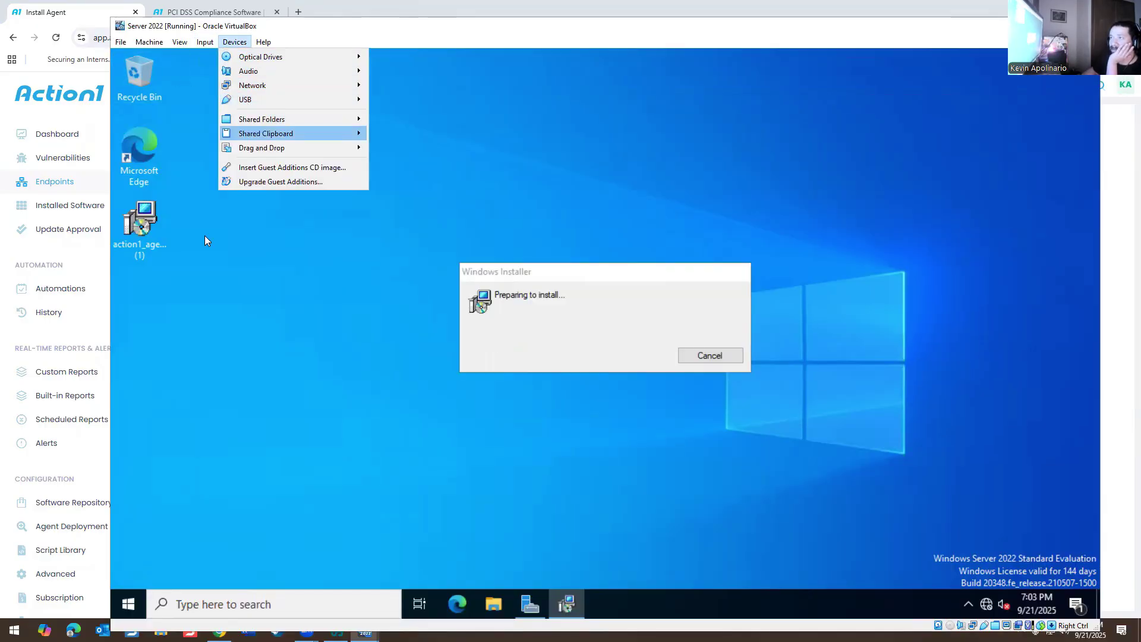
- Search the guest Start menu for 'cont', then return focus to the setup wizard
left_click(130, 603)
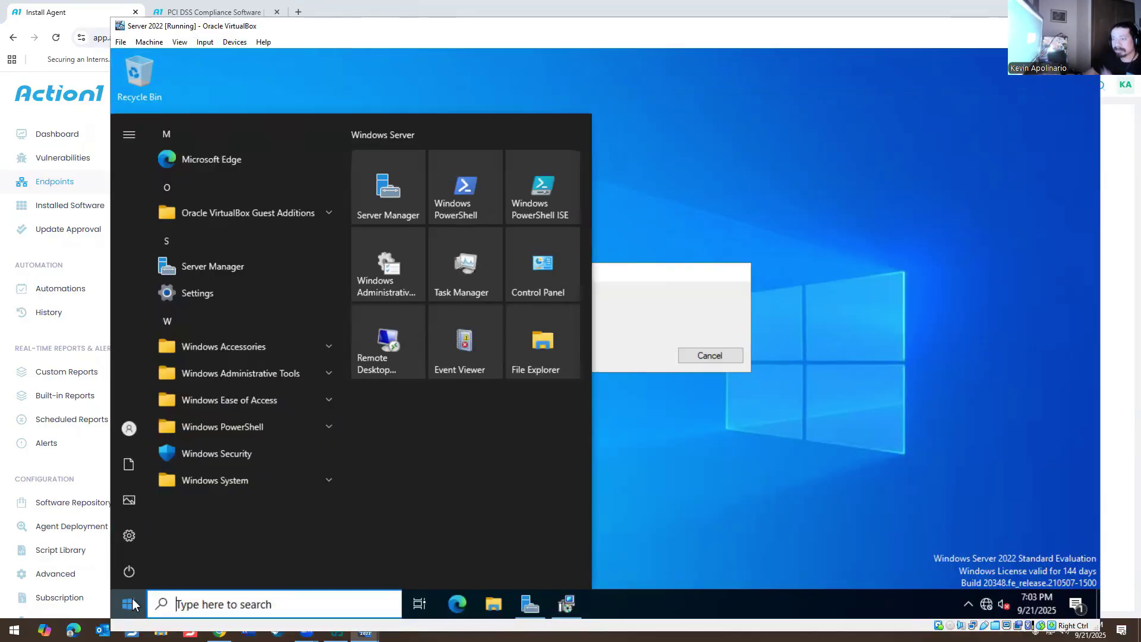
type("cont")
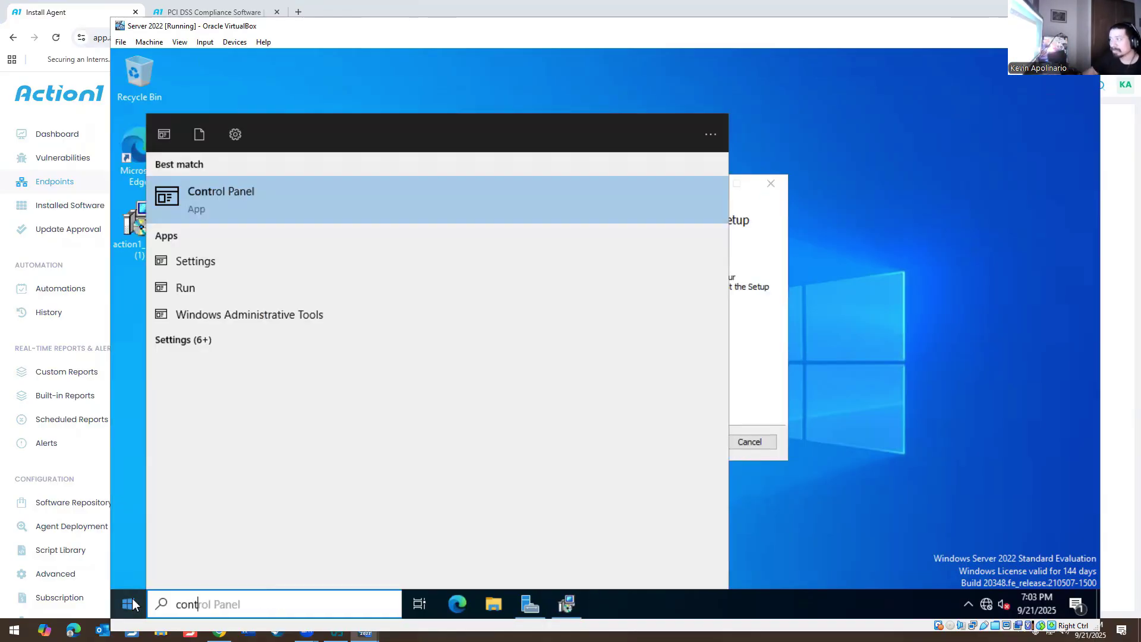
left_click(750, 297)
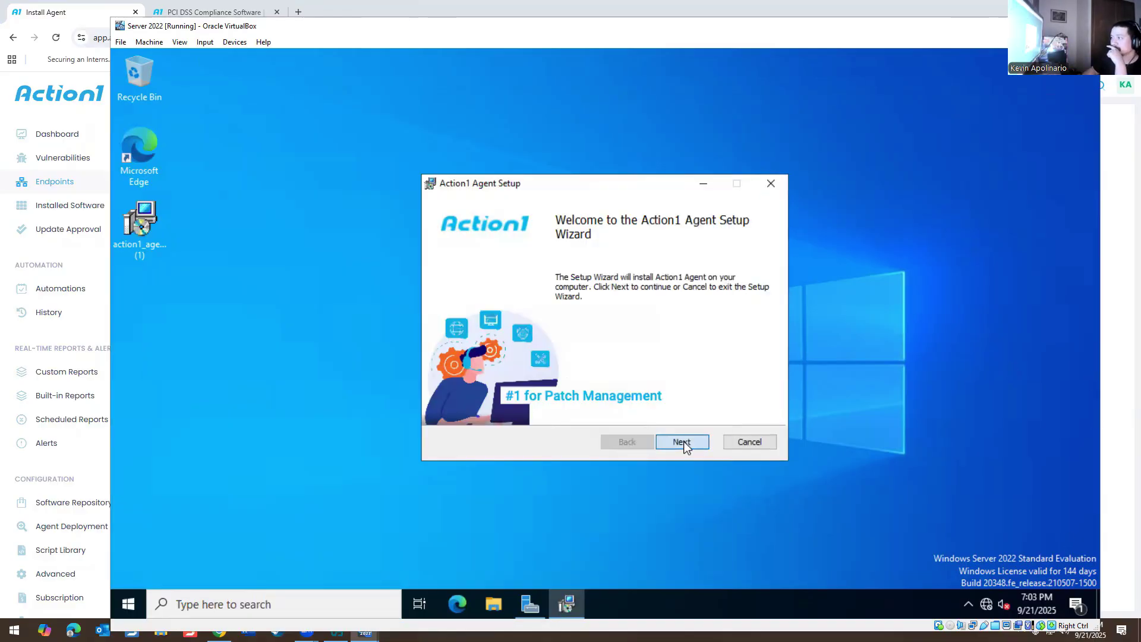
- Accept the Action1 Agent license terms and start installing the agent
left_click(683, 441)
left_click(532, 409)
left_click(676, 444)
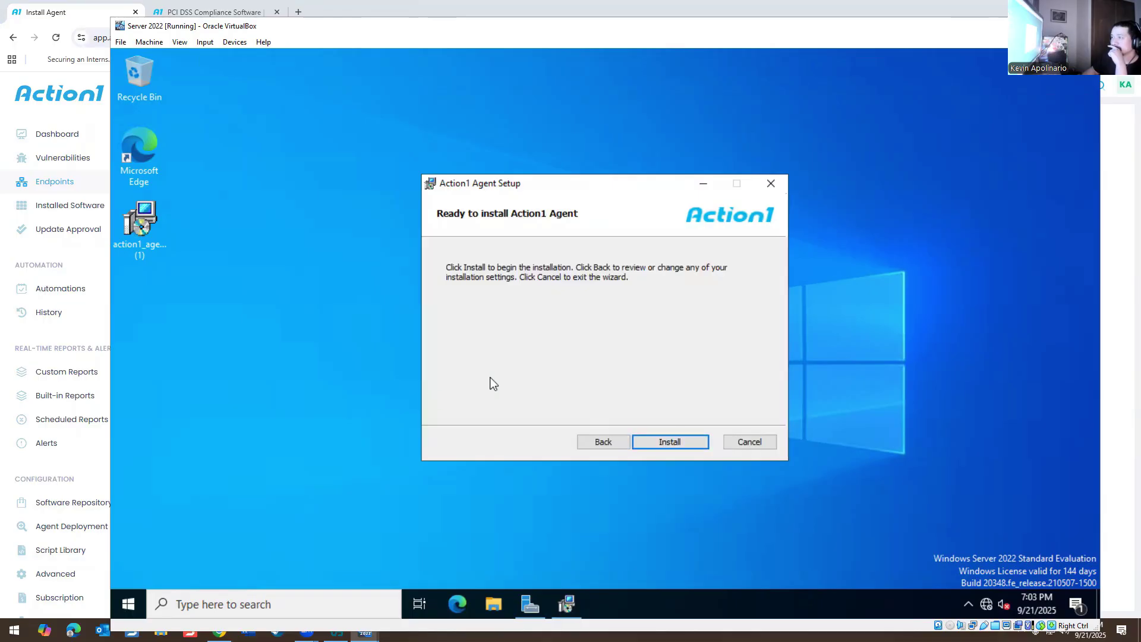
left_click(673, 441)
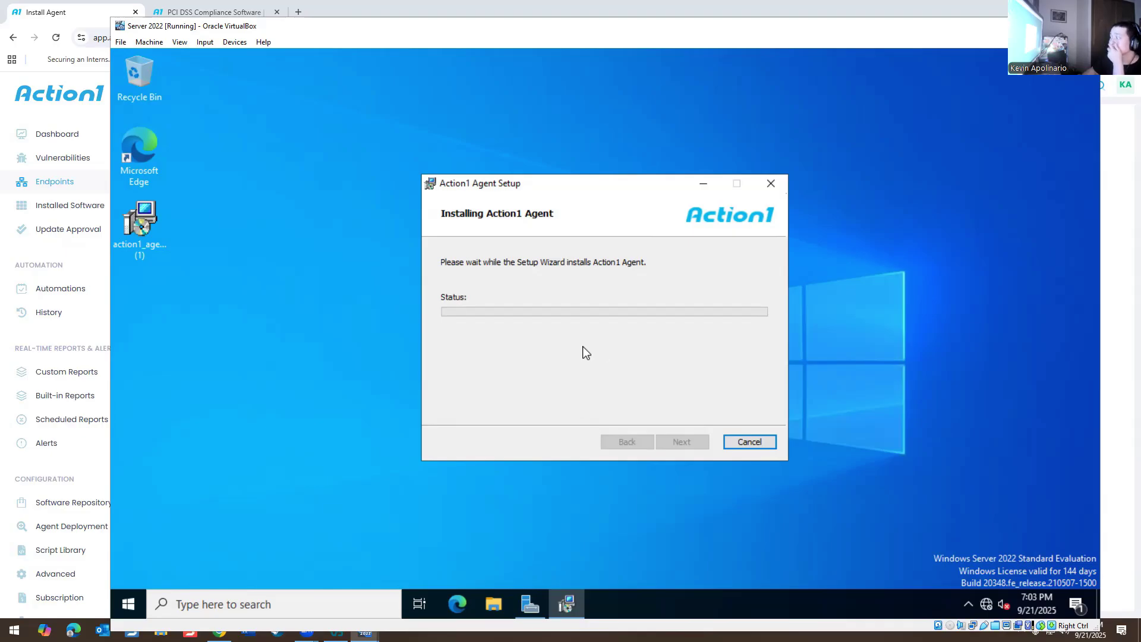
left_click(138, 604)
- Display the Ethernet adapter's IPv4 properties with static address 10.1.10.2 via Control Panel
type("contr")
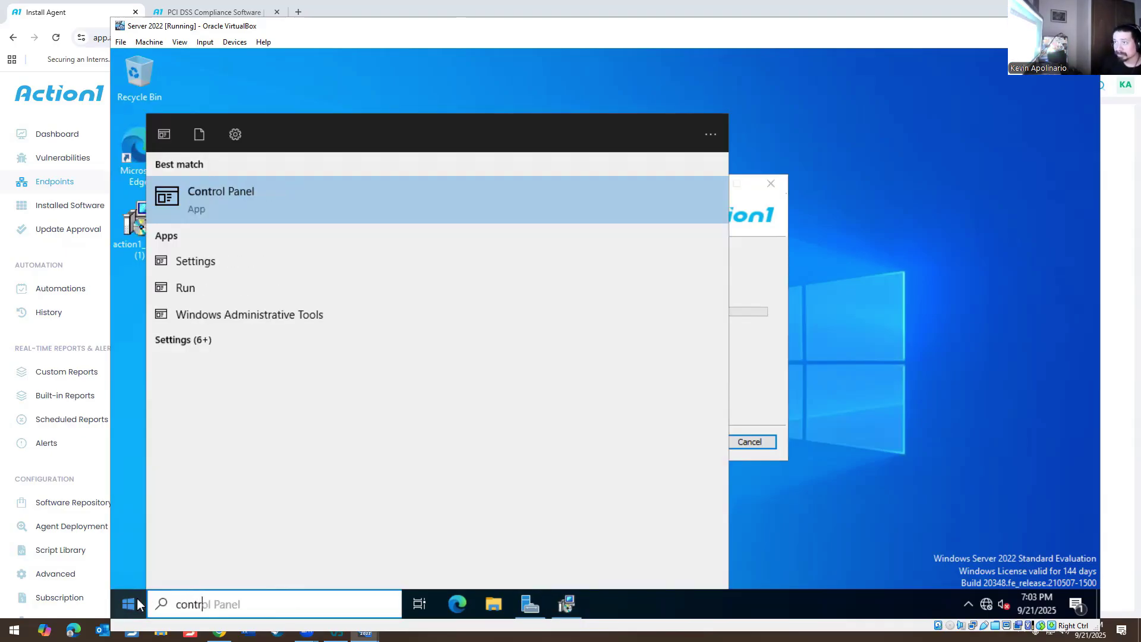
key("Return")
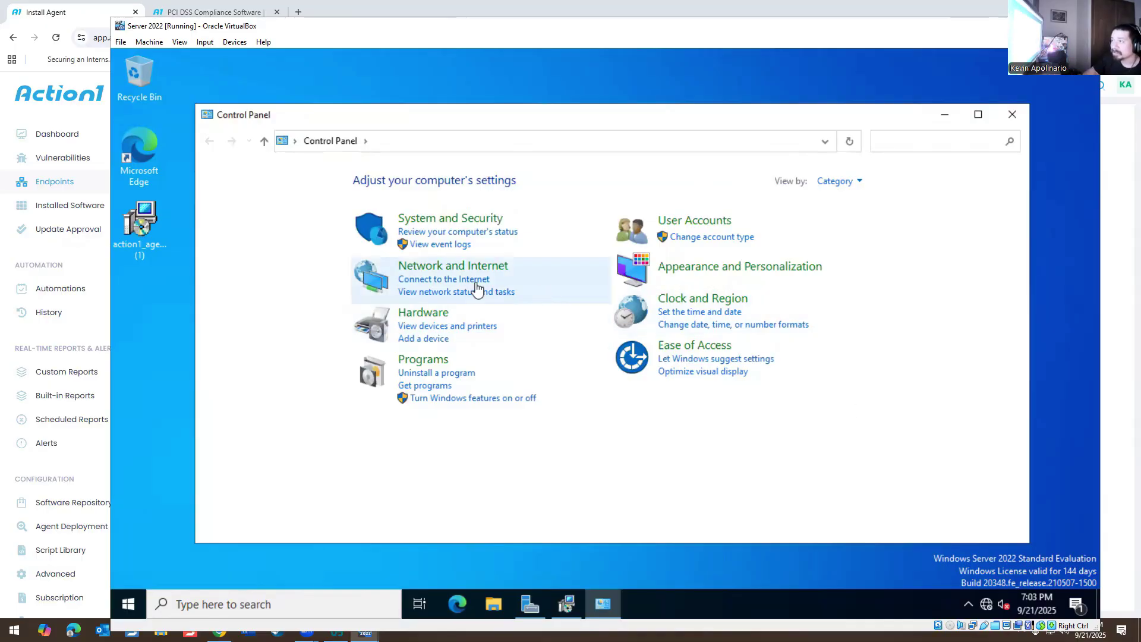
left_click(476, 281)
left_click(479, 291)
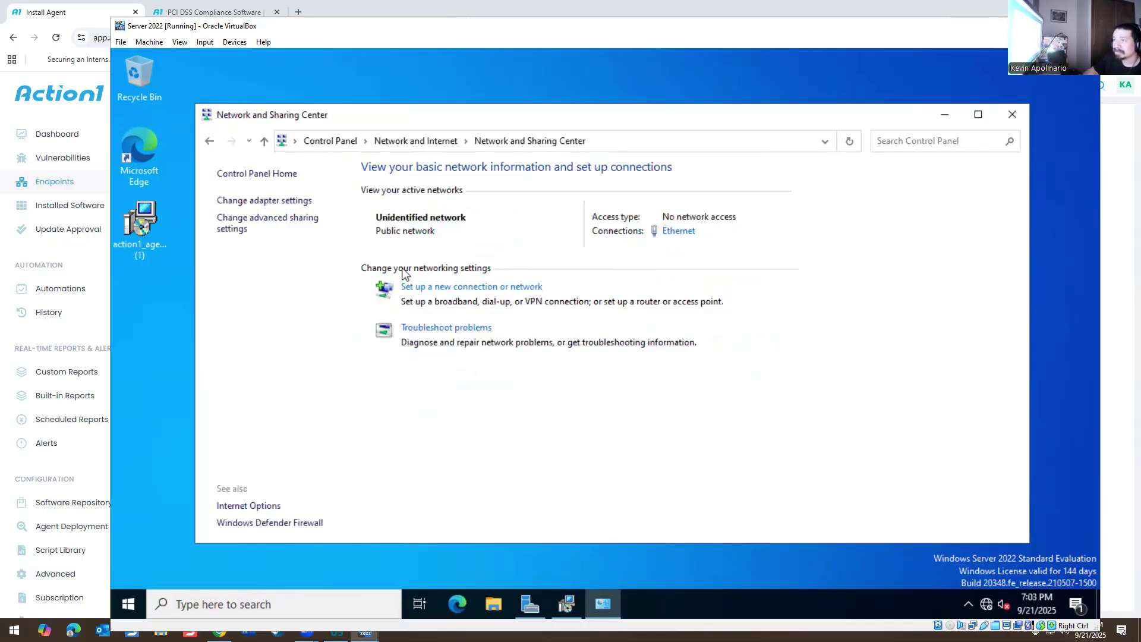
left_click(294, 201)
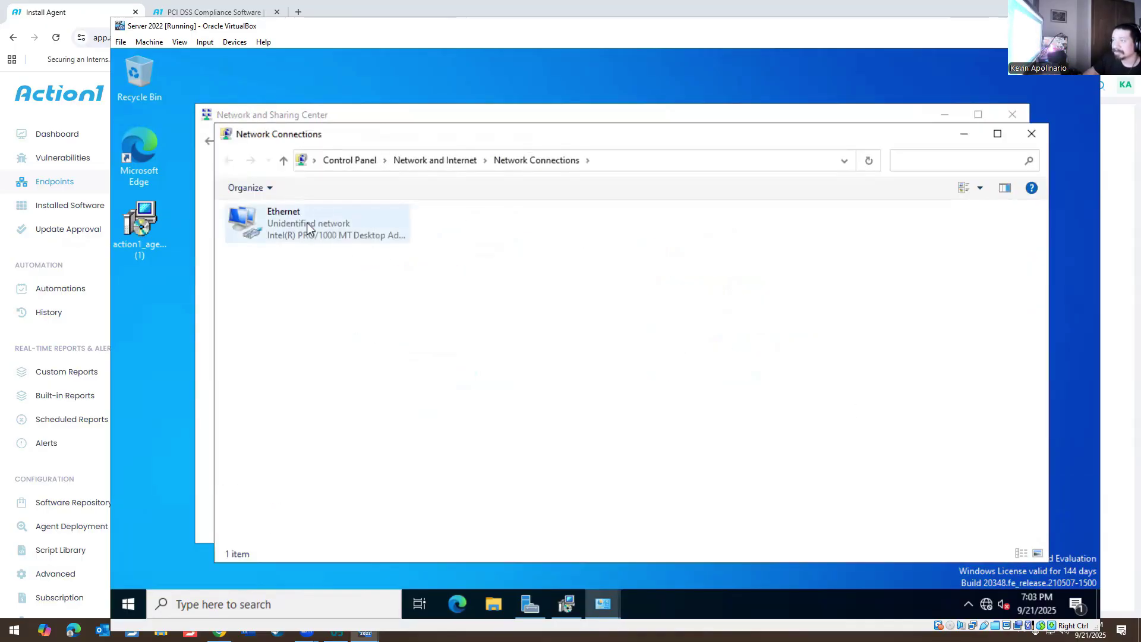
double_click(306, 223)
left_click(512, 444)
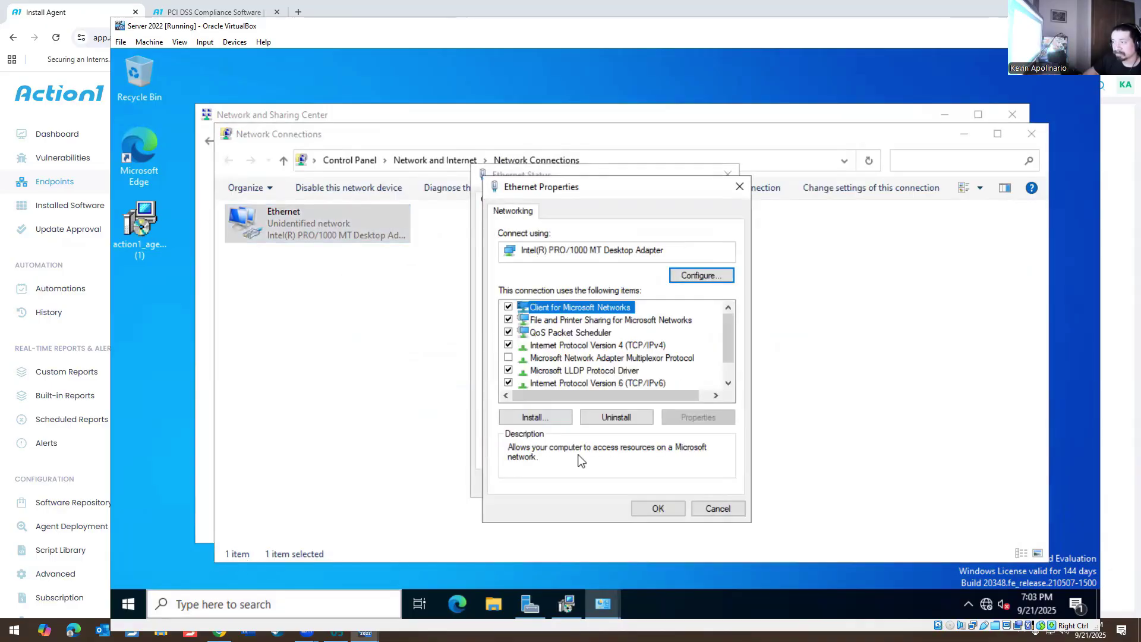
double_click(630, 346)
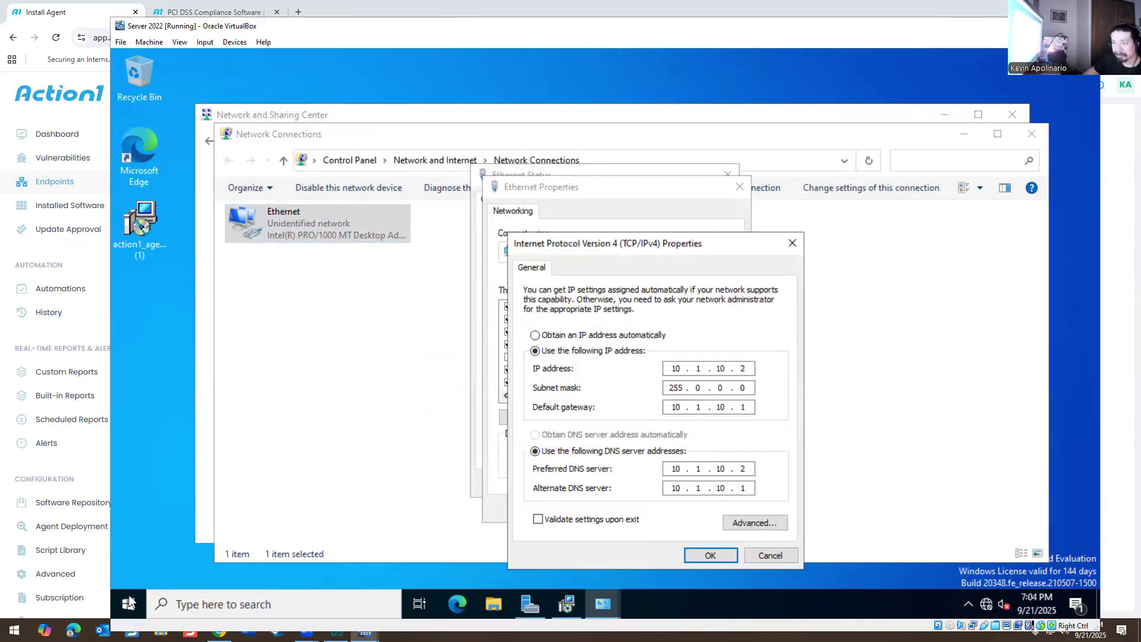
- Snip a screenshot of the IPv4 settings dialog with Snipping Tool
left_click(13, 630)
type("sn")
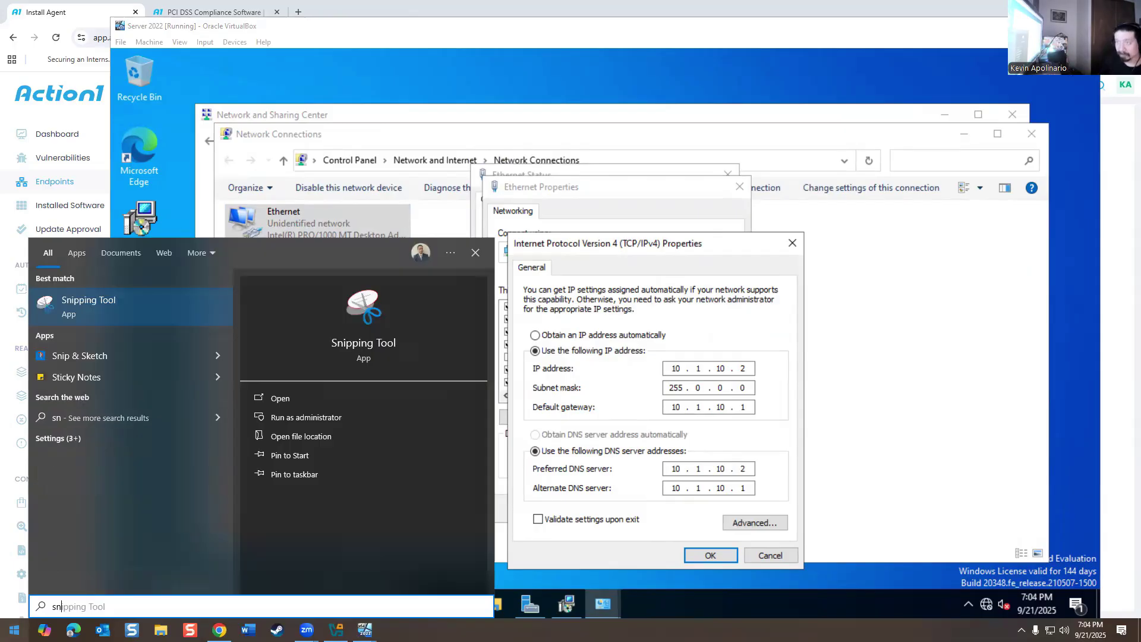
key("Return")
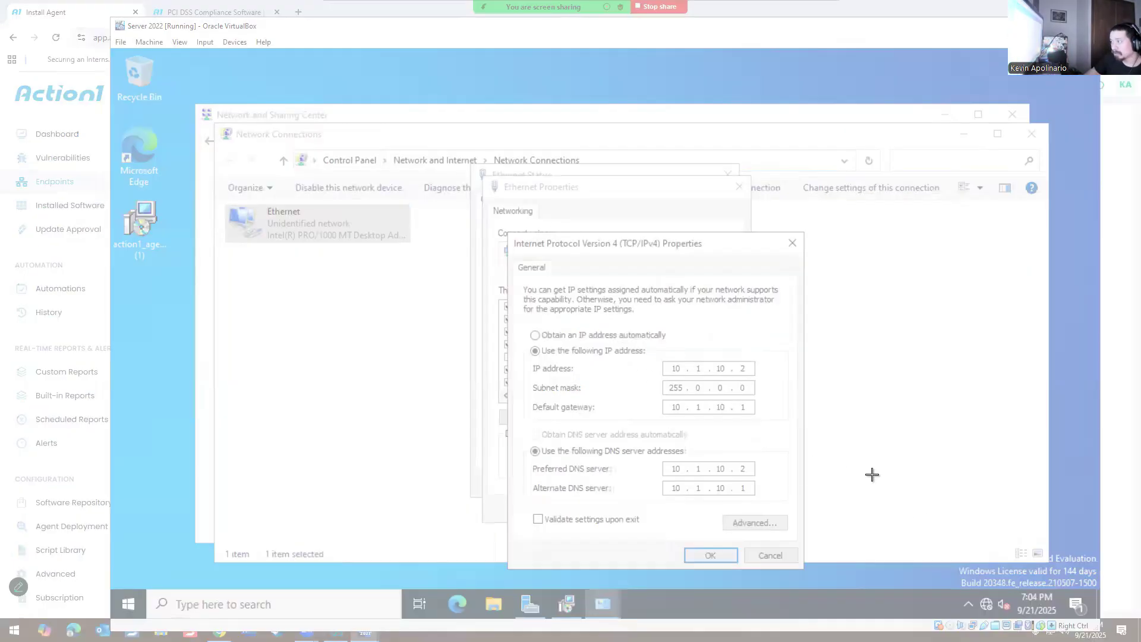
left_click_drag(369, 122, 946, 578)
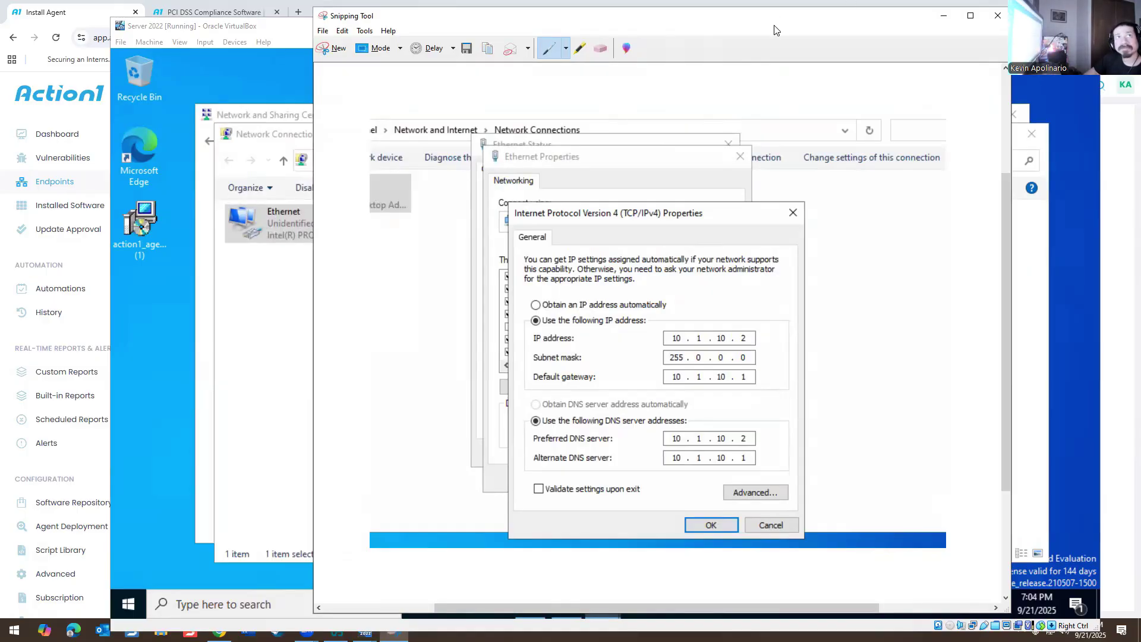
key("alt+Tab")
- Finish the Action1 agent setup, then close the IPv4, Ethernet properties and Ethernet status windows
left_click(569, 598)
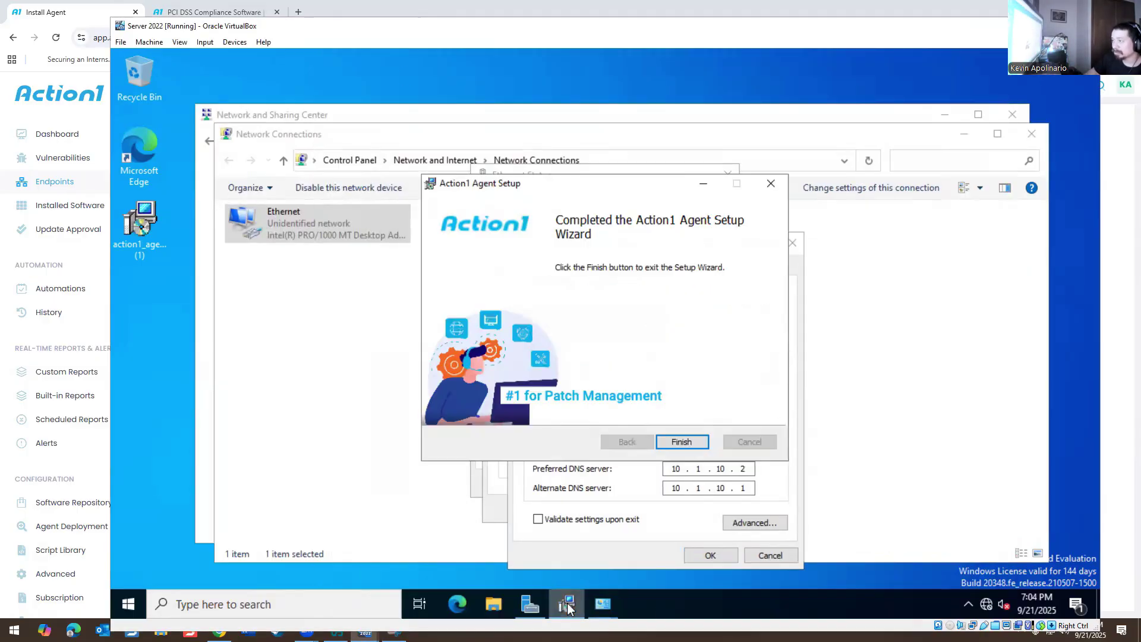
left_click(680, 440)
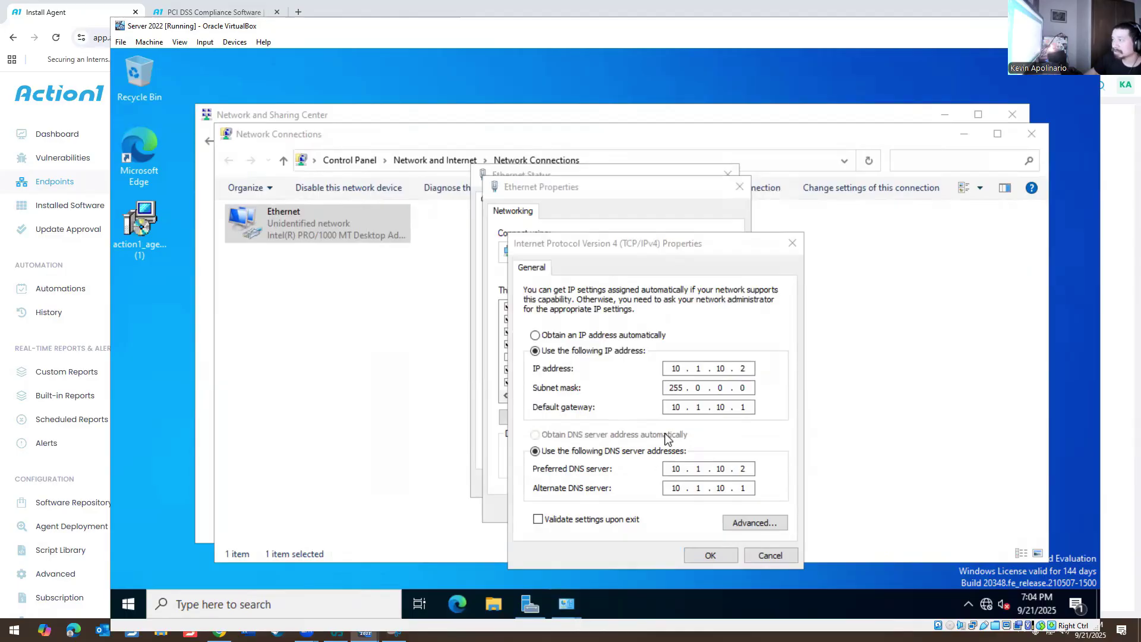
left_click(713, 554)
left_click(658, 506)
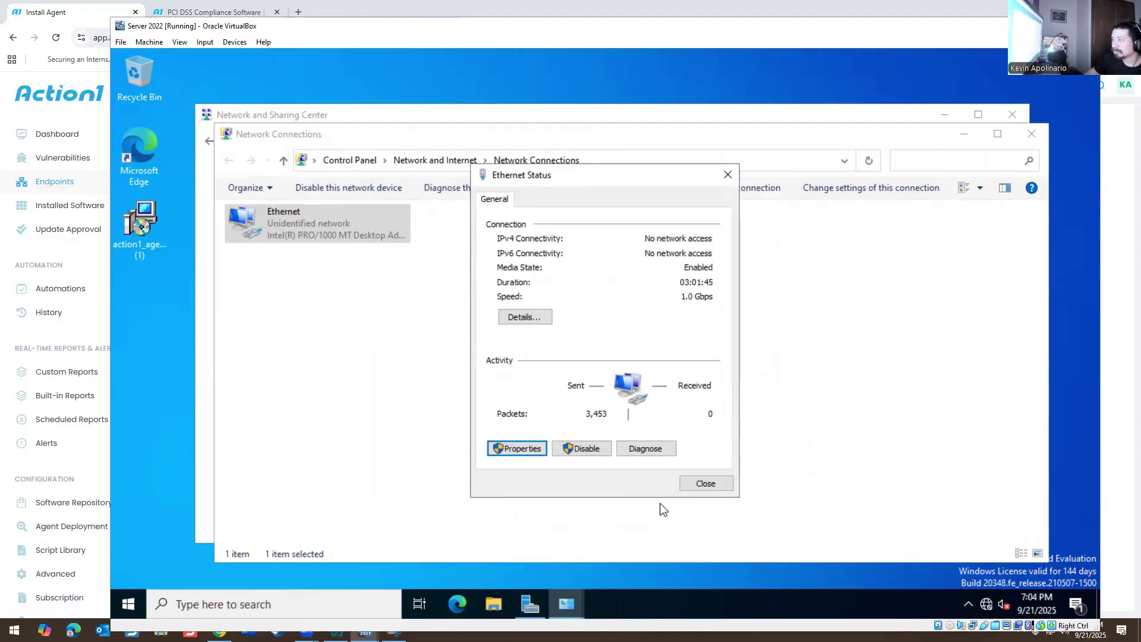
left_click(716, 483)
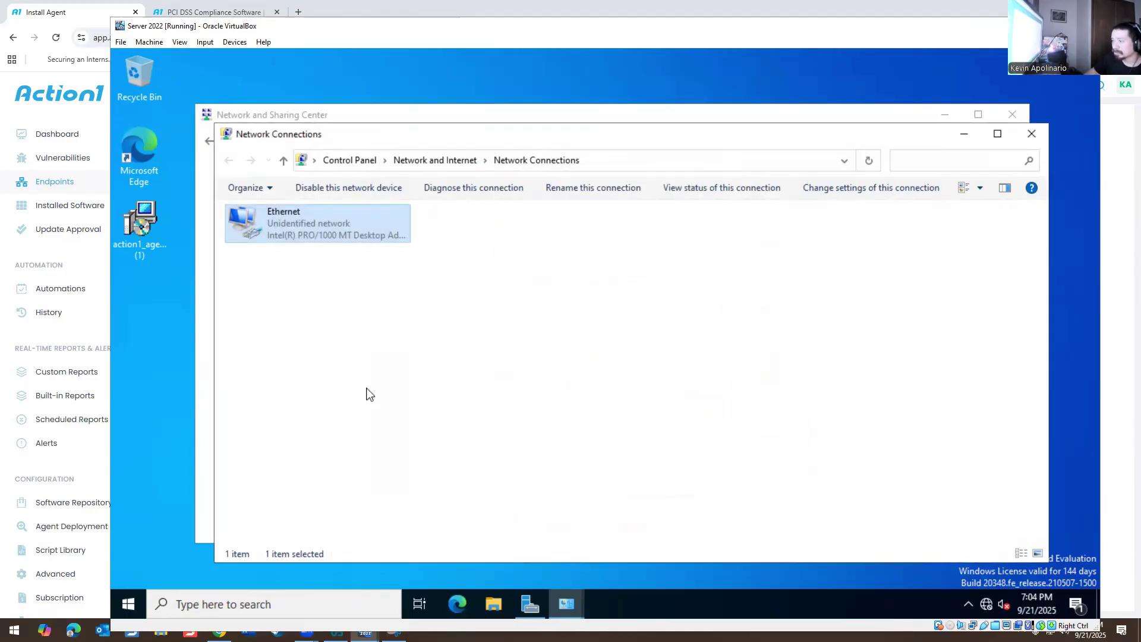
- In Action1, go from Dashboard to the Endpoints page, which still lists no managed endpoints
left_click(70, 16)
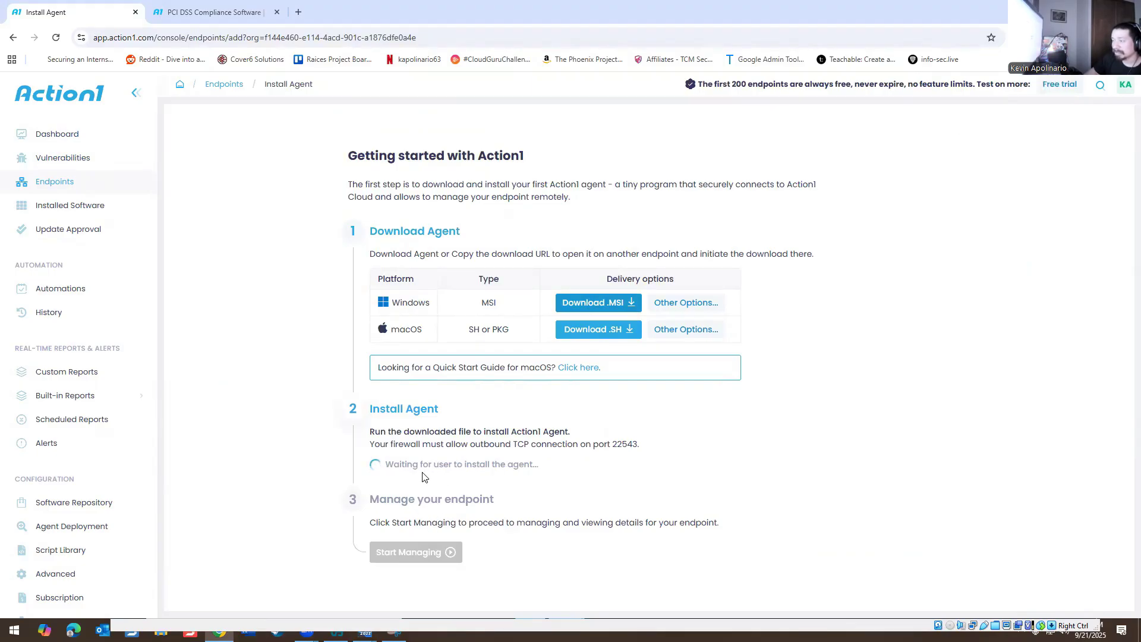
left_click(53, 134)
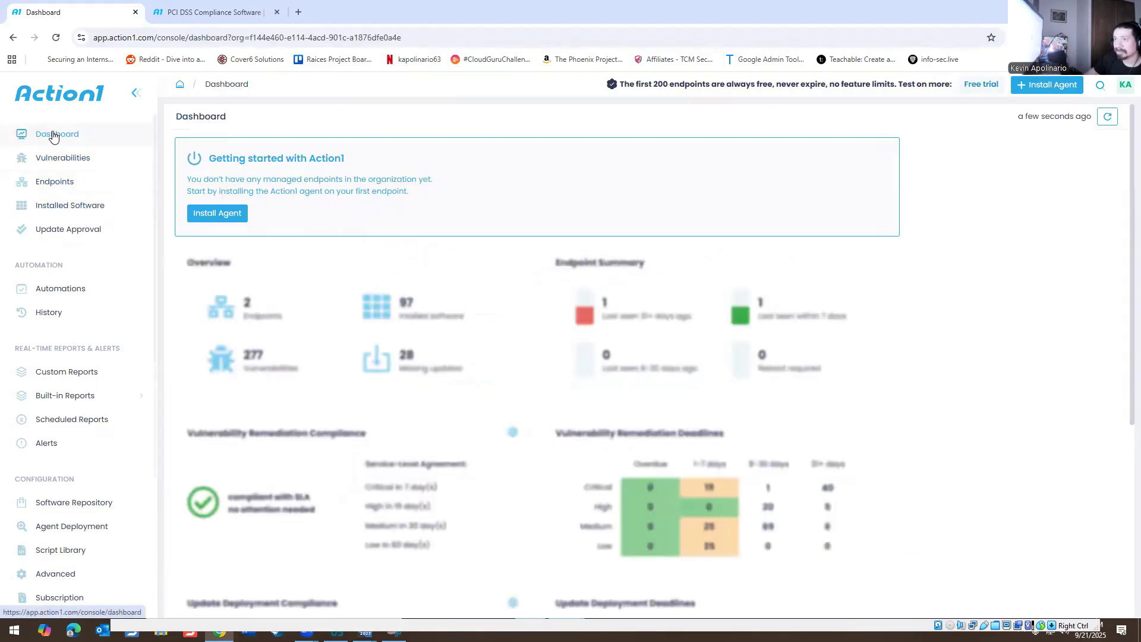
left_click(44, 184)
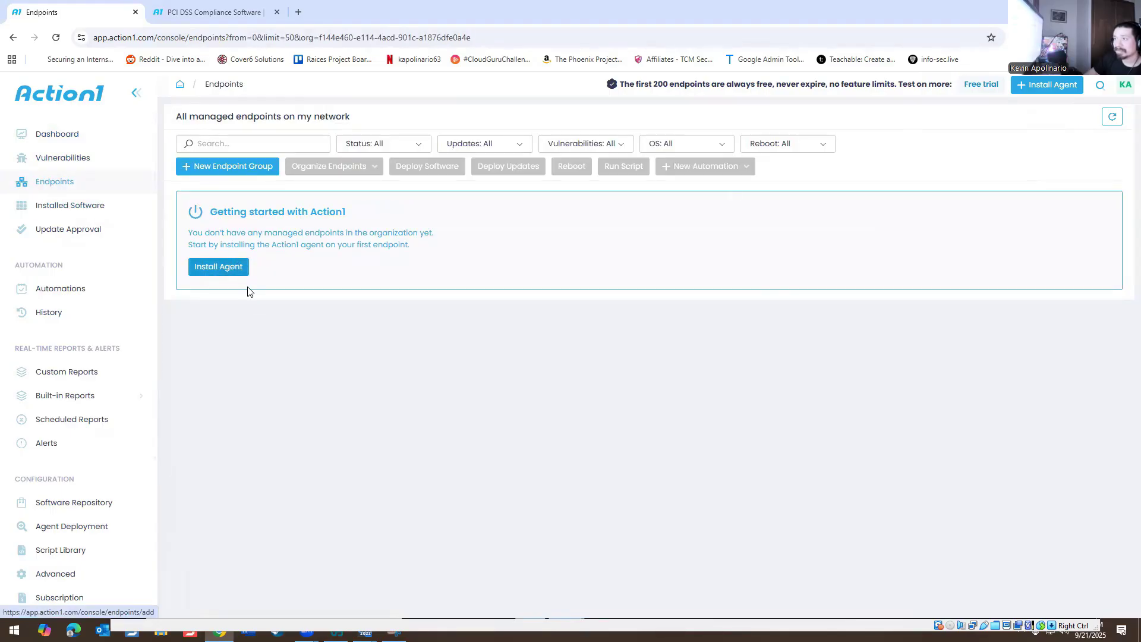
left_click(75, 134)
left_click(49, 188)
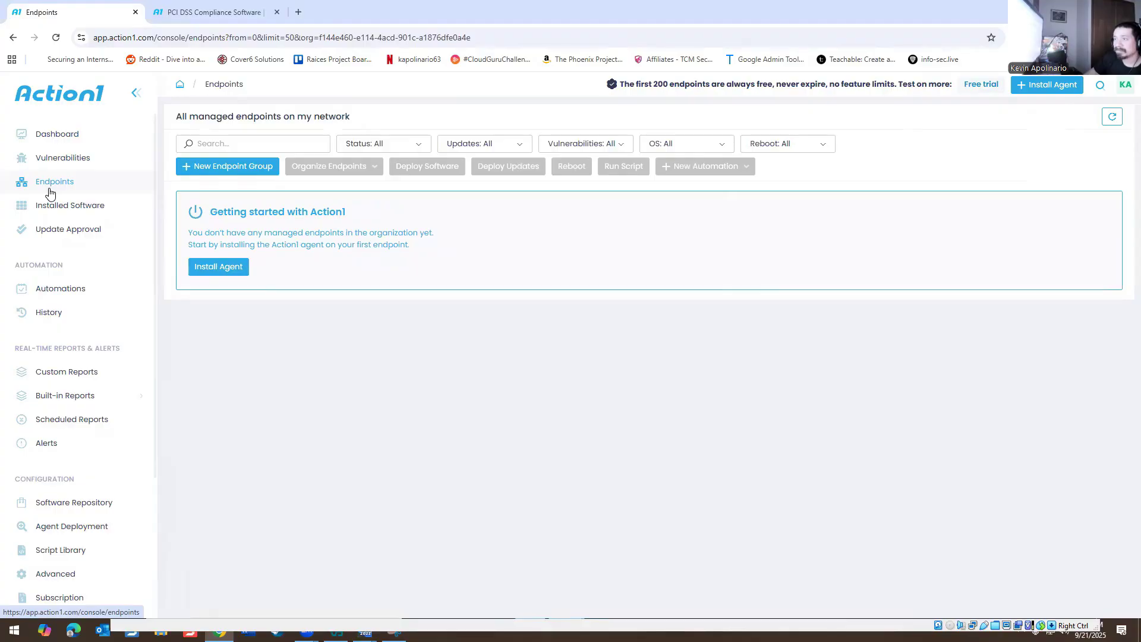
- Set the VM's Ethernet IPv4 settings to obtain the IP address and DNS servers automatically
mouse_move(365, 632)
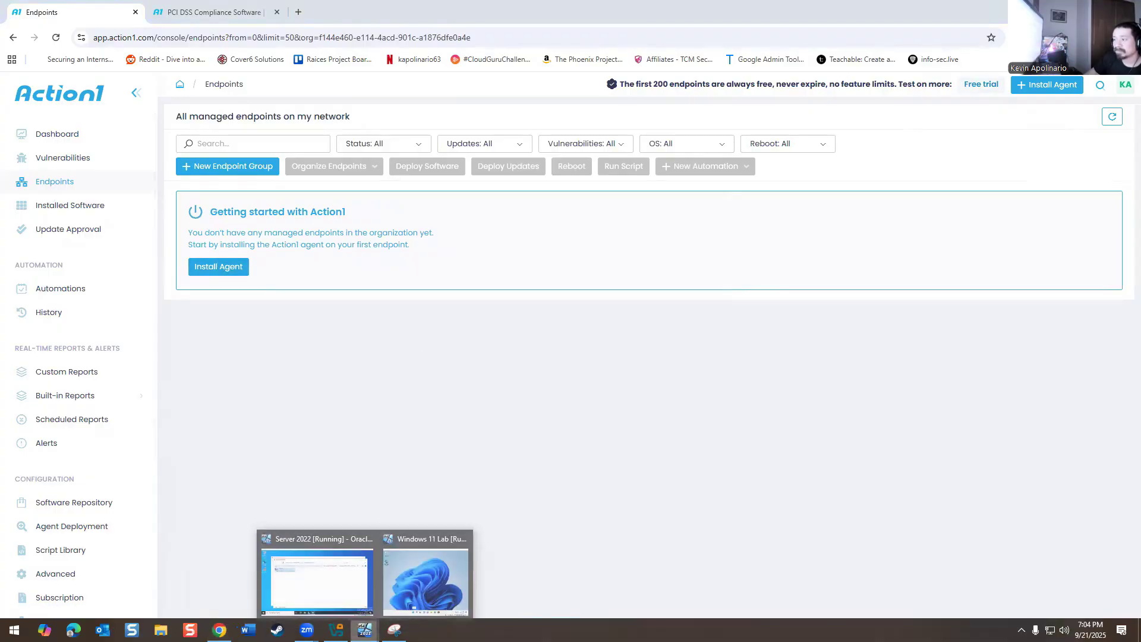
left_click(349, 583)
double_click(327, 223)
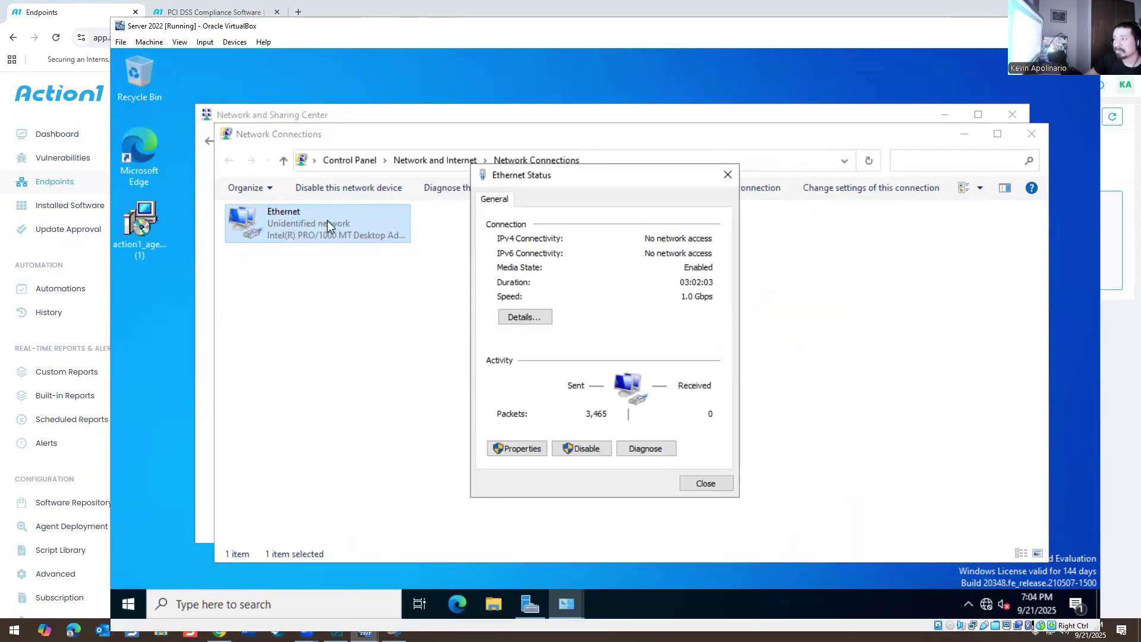
left_click(517, 449)
double_click(602, 346)
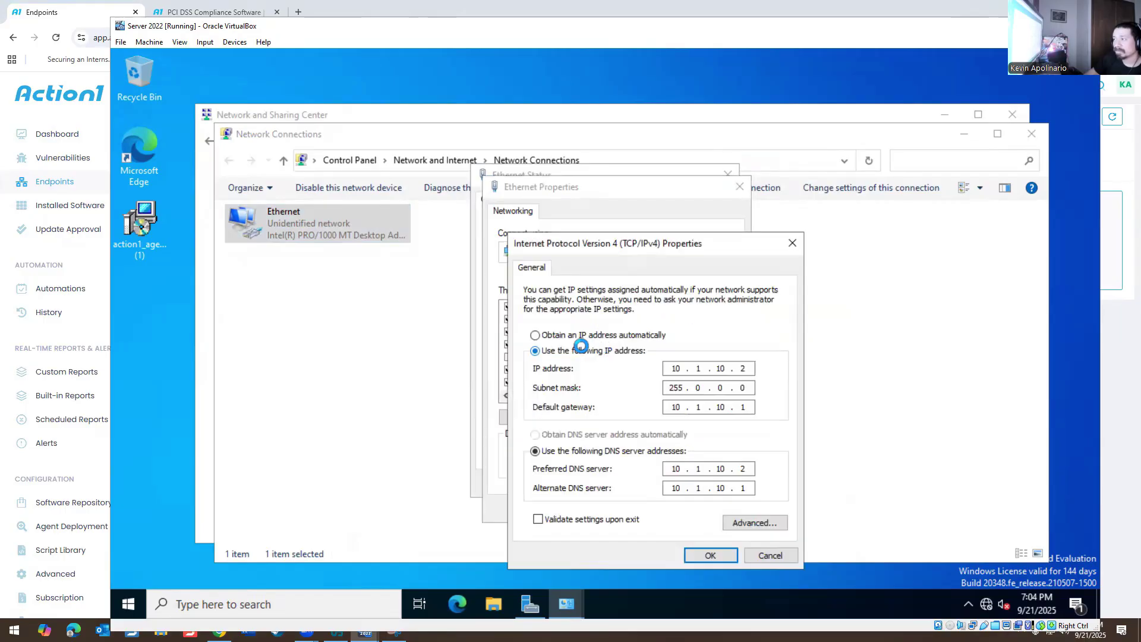
left_click(535, 334)
left_click(535, 435)
left_click(729, 556)
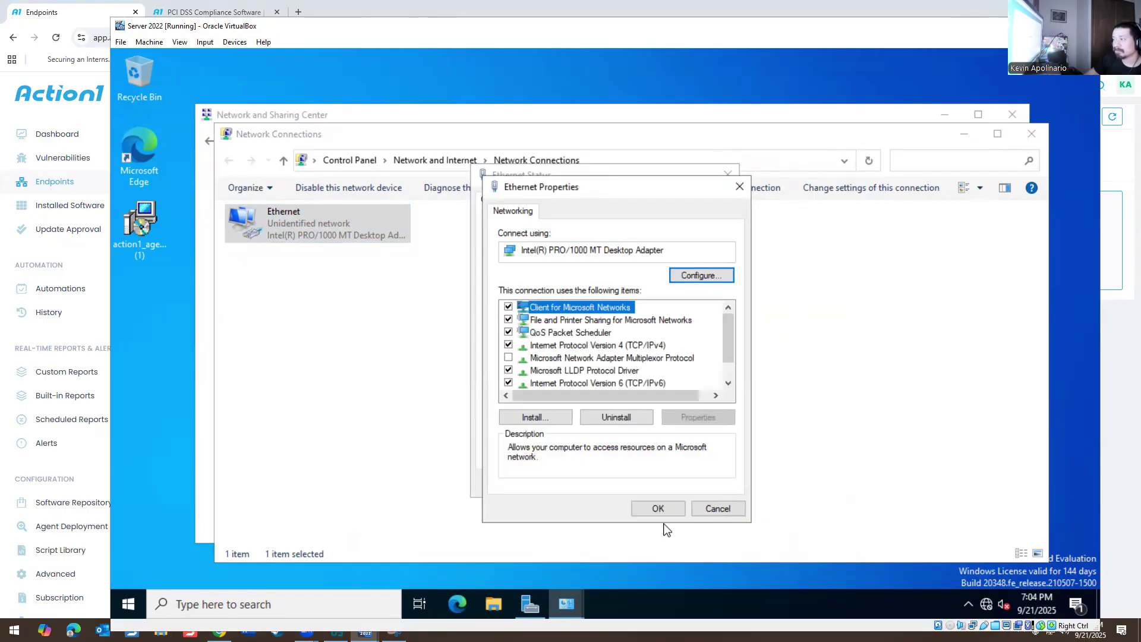
left_click(657, 510)
left_click(727, 175)
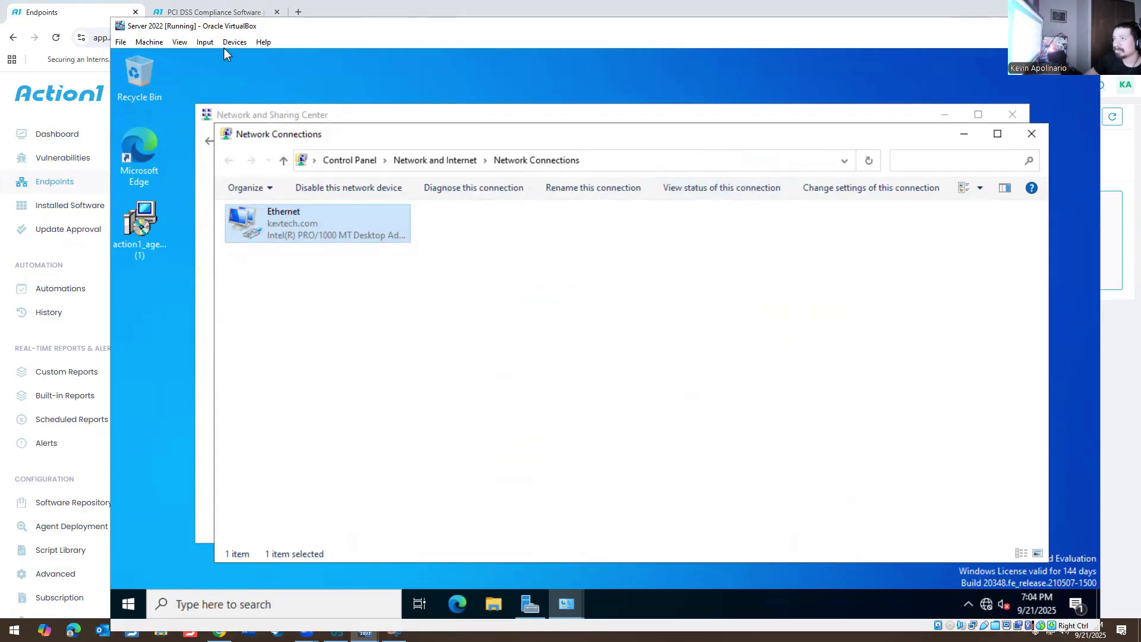
- Attach the VM's network adapter as a Bridged Adapter in VirtualBox network settings
left_click(233, 42)
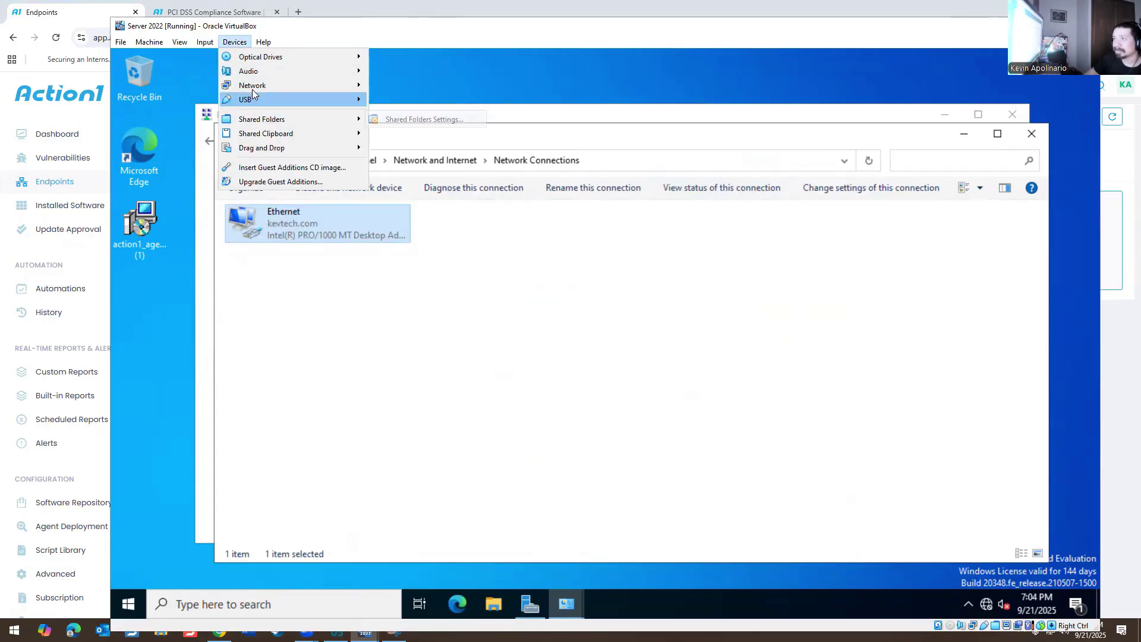
mouse_move(286, 85)
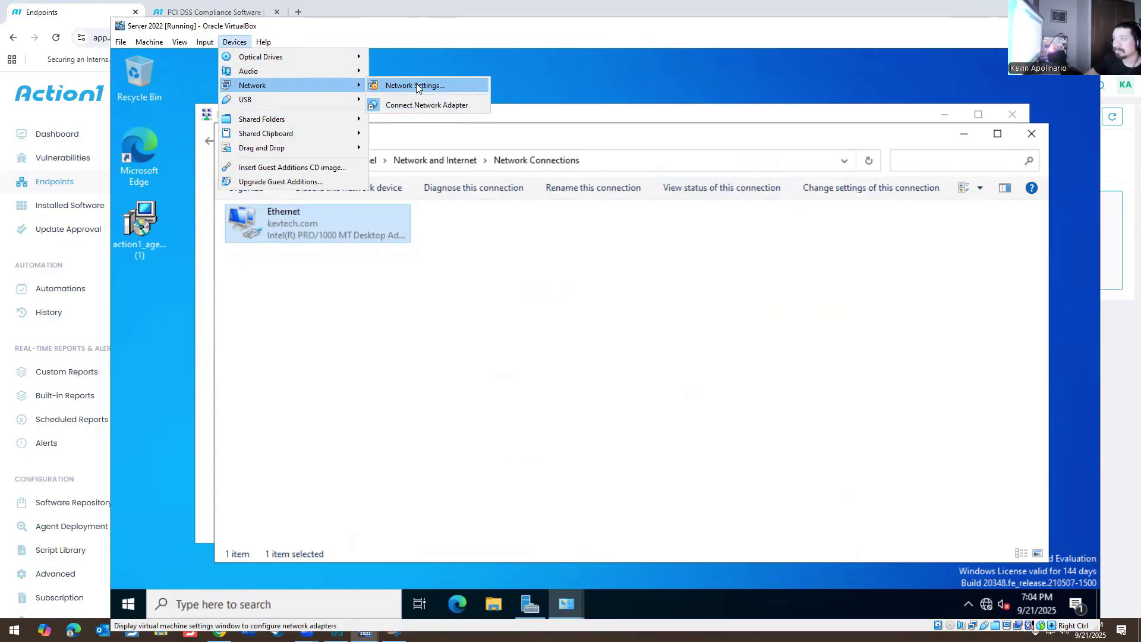
left_click(416, 86)
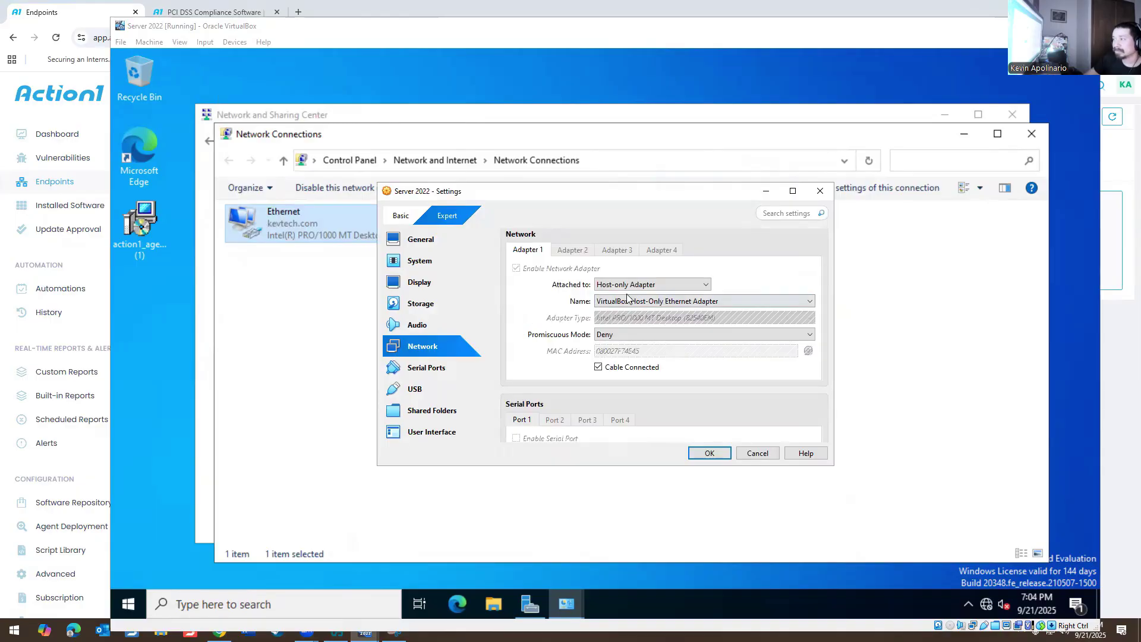
left_click(630, 284)
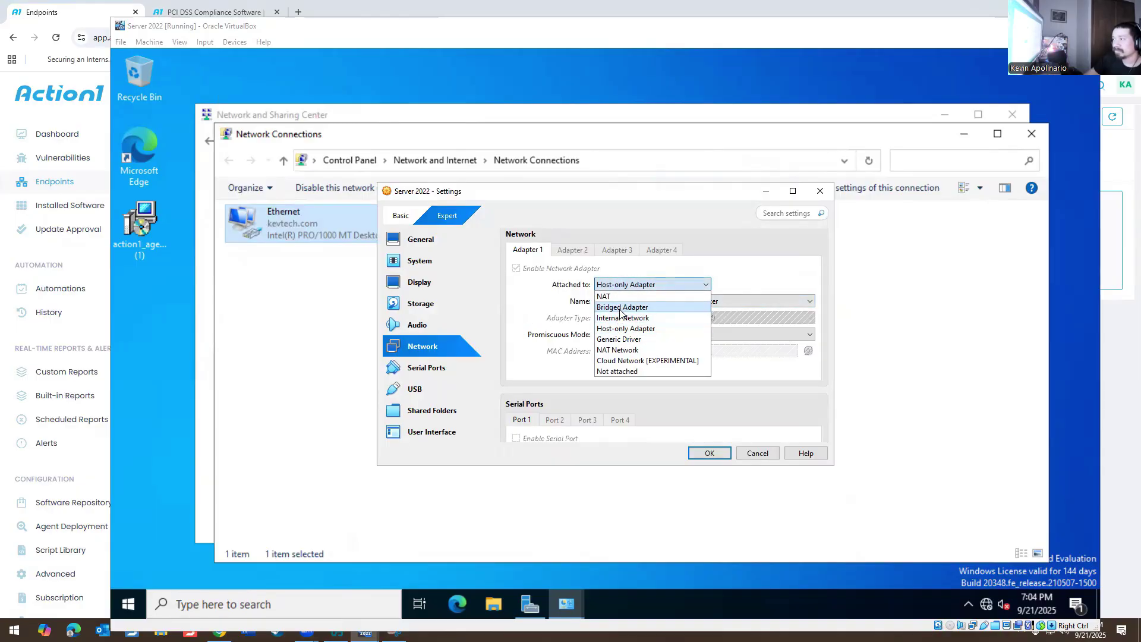
left_click(620, 309)
left_click(713, 454)
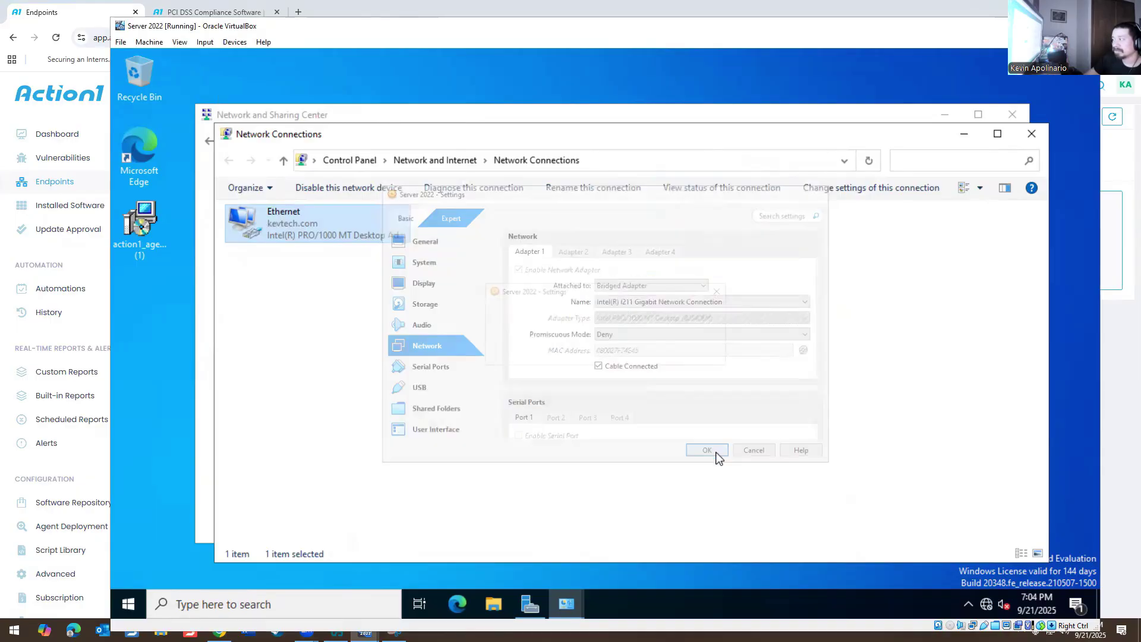
left_click(461, 598)
- Load google.com in the VM's Edge, close Edge, and return to the host Action1 Endpoints page
type("g")
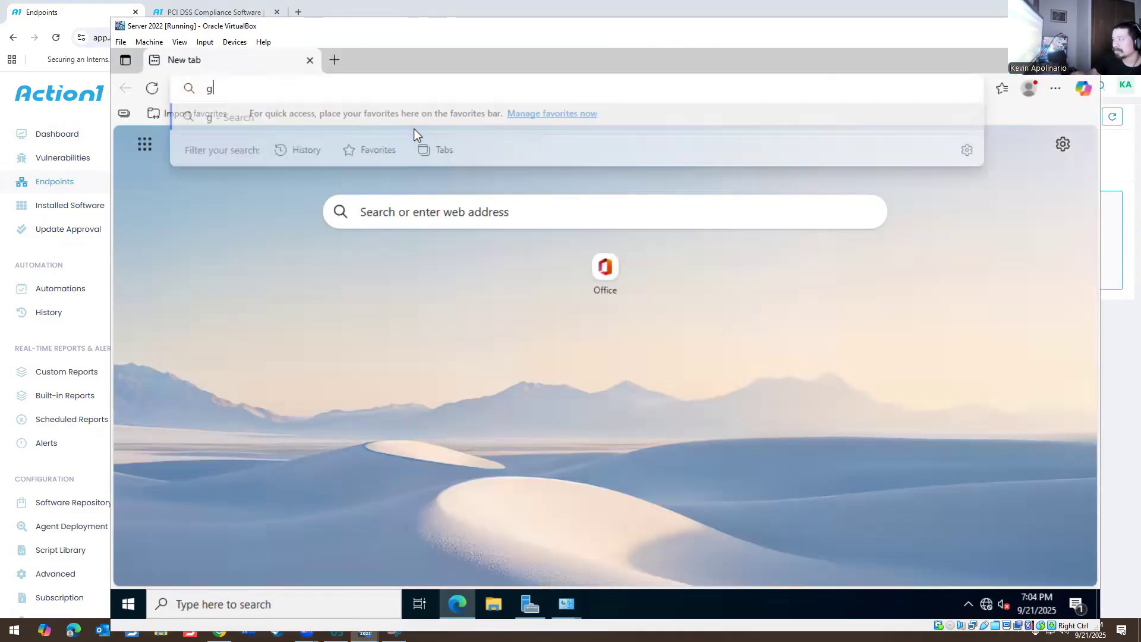
type("oogle.co")
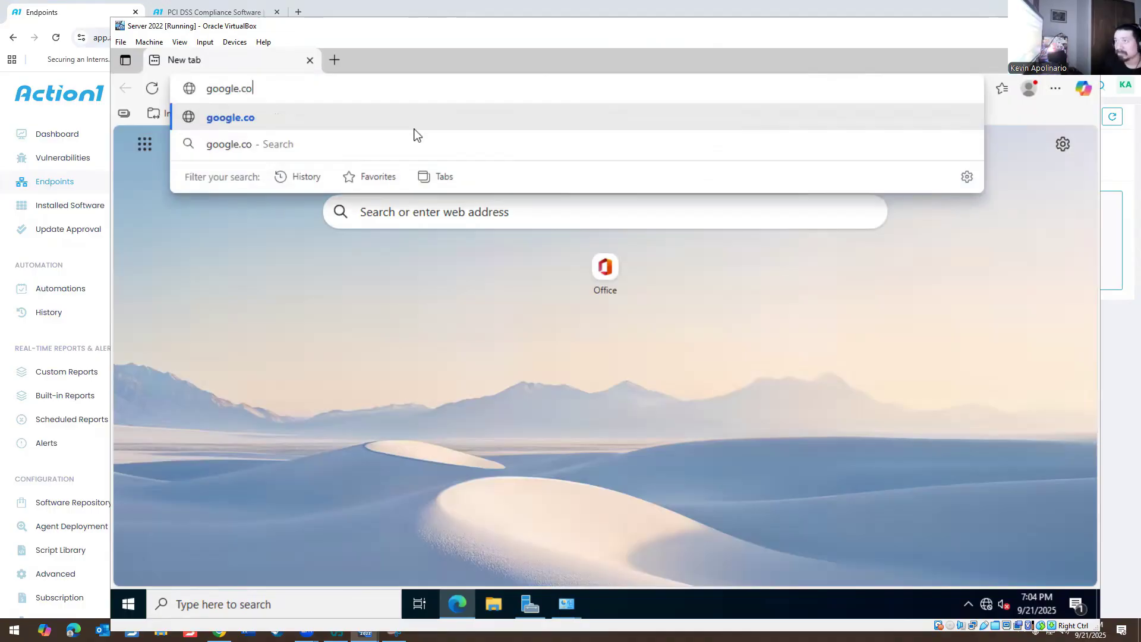
type("m")
key("Return")
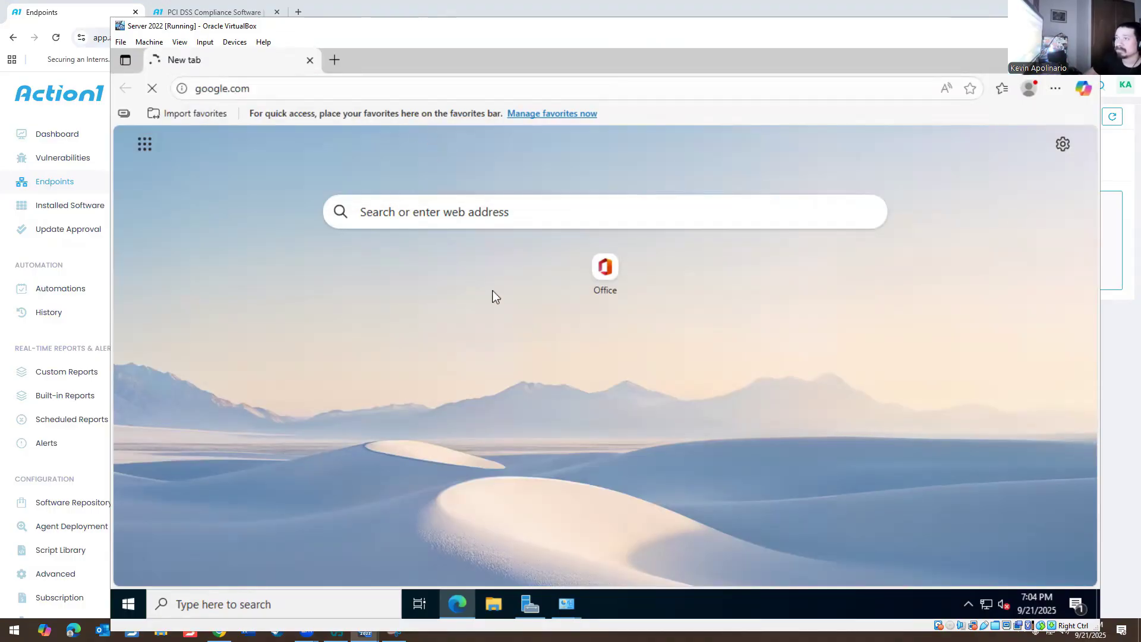
left_click(180, 41)
mouse_move(226, 43)
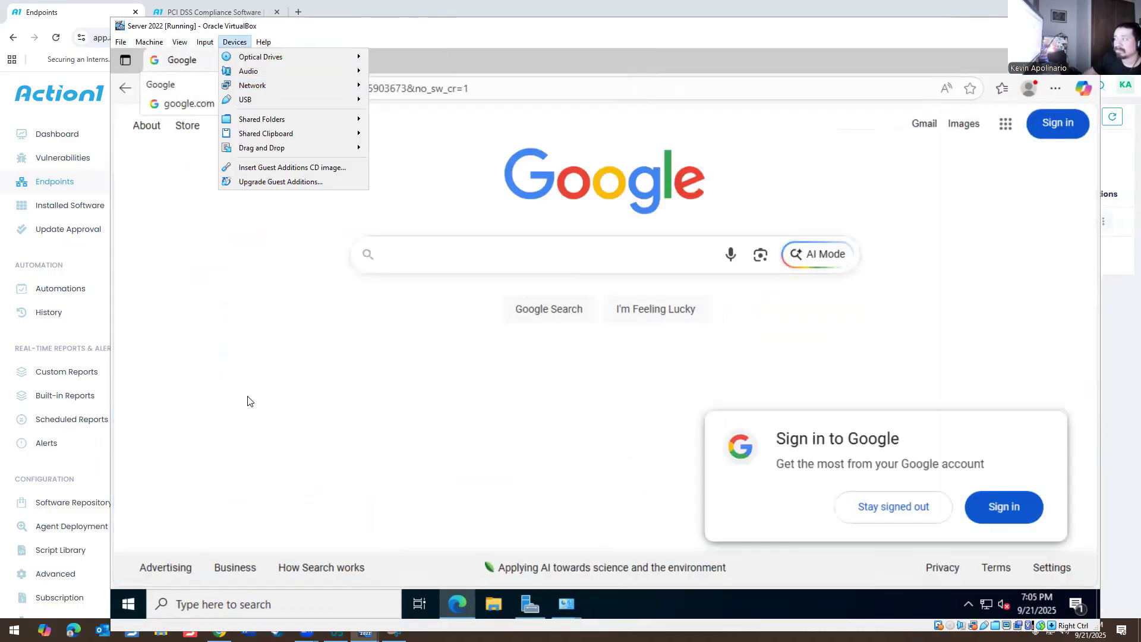
left_click(929, 284)
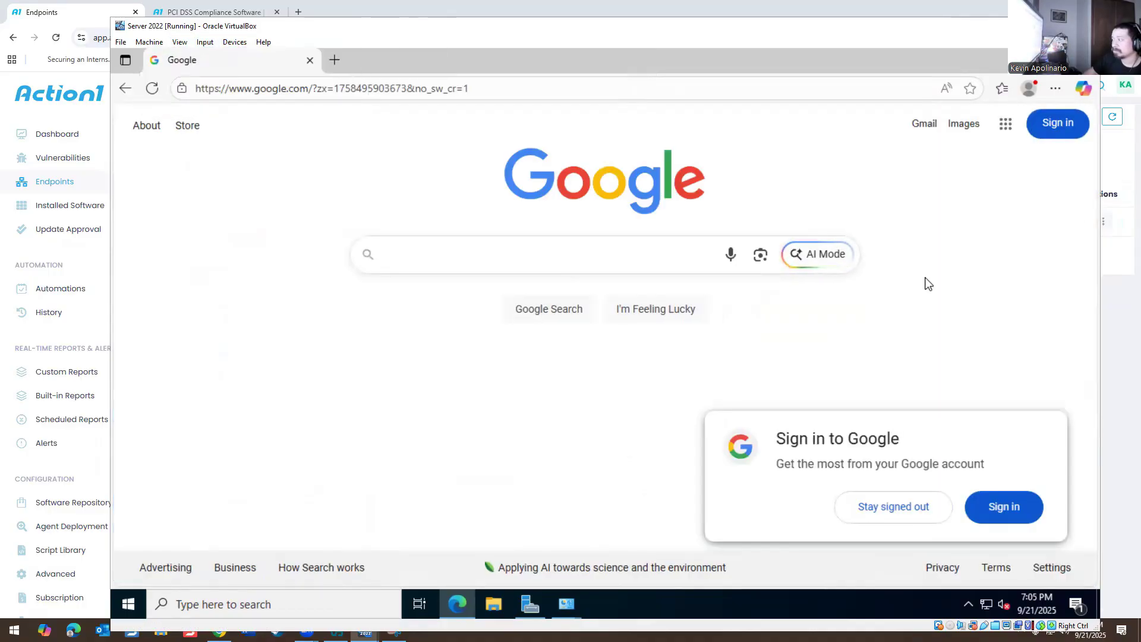
left_click(1086, 60)
left_click(219, 631)
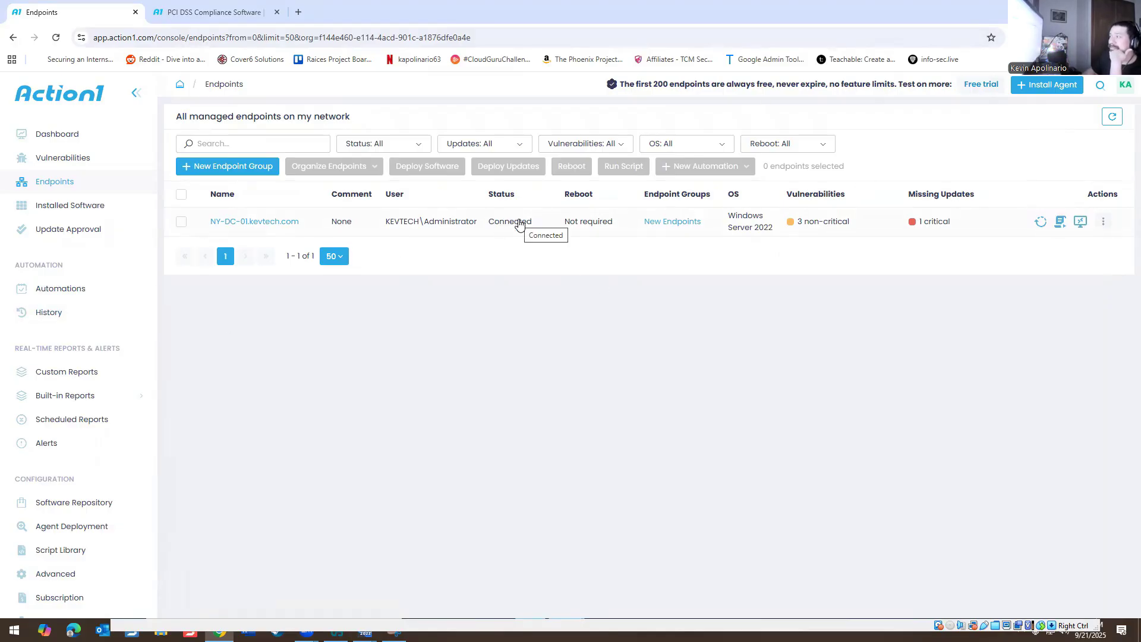
- Open and cancel the endpoint's Reboot and Run Script actions, then choose Remote Desktop for NY-DC-01.kevtech.com
left_click(1040, 223)
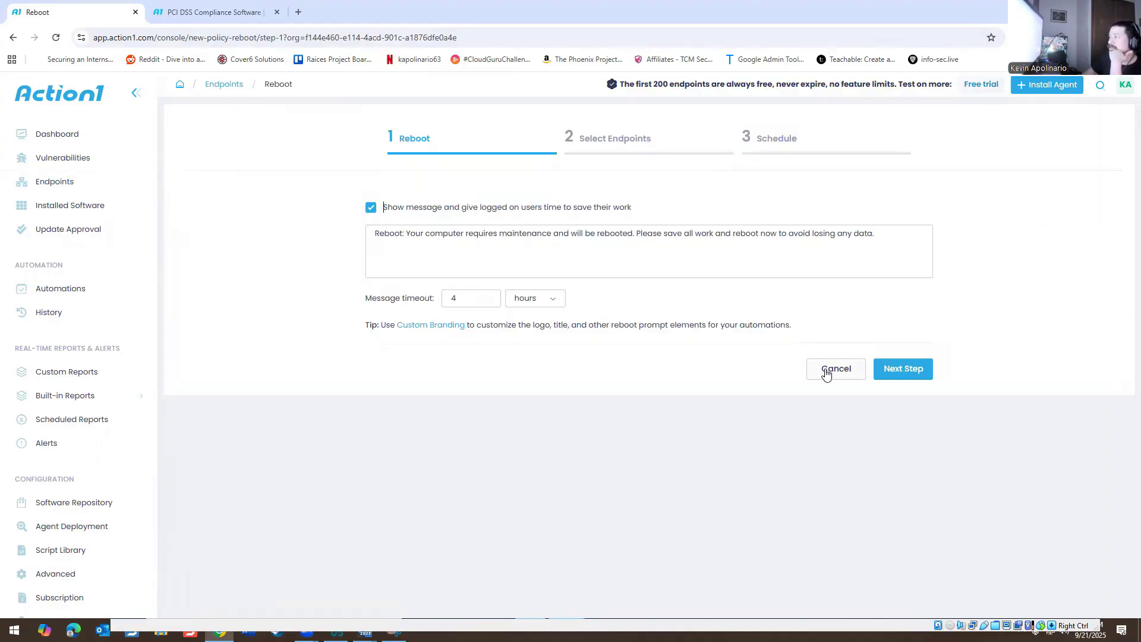
left_click(835, 369)
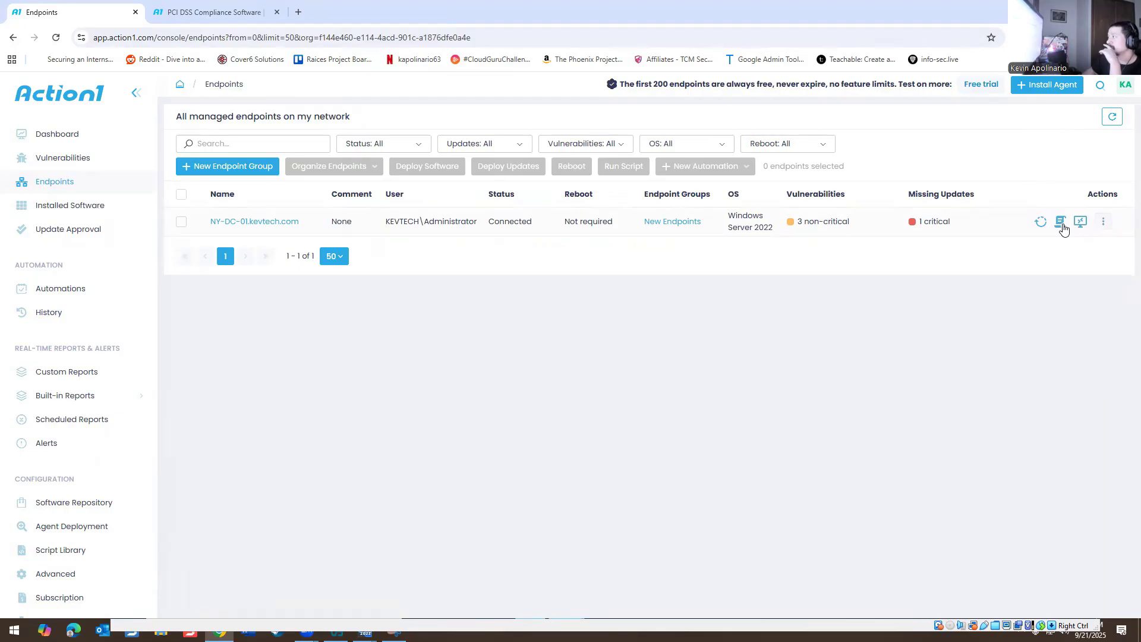
left_click(1061, 222)
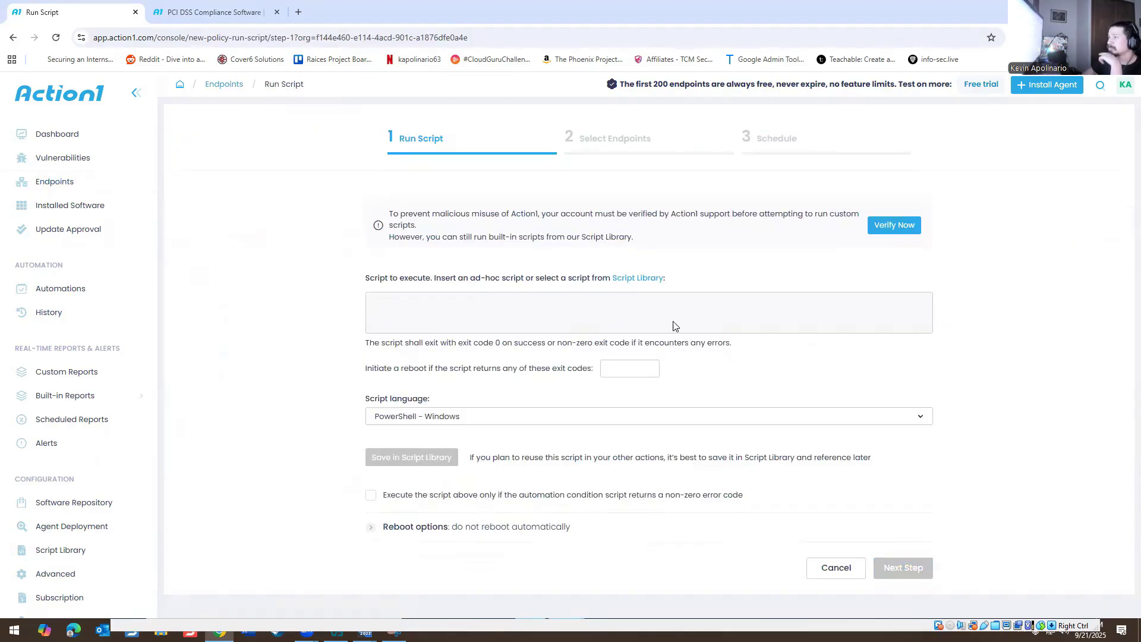
left_click(827, 572)
left_click(1103, 222)
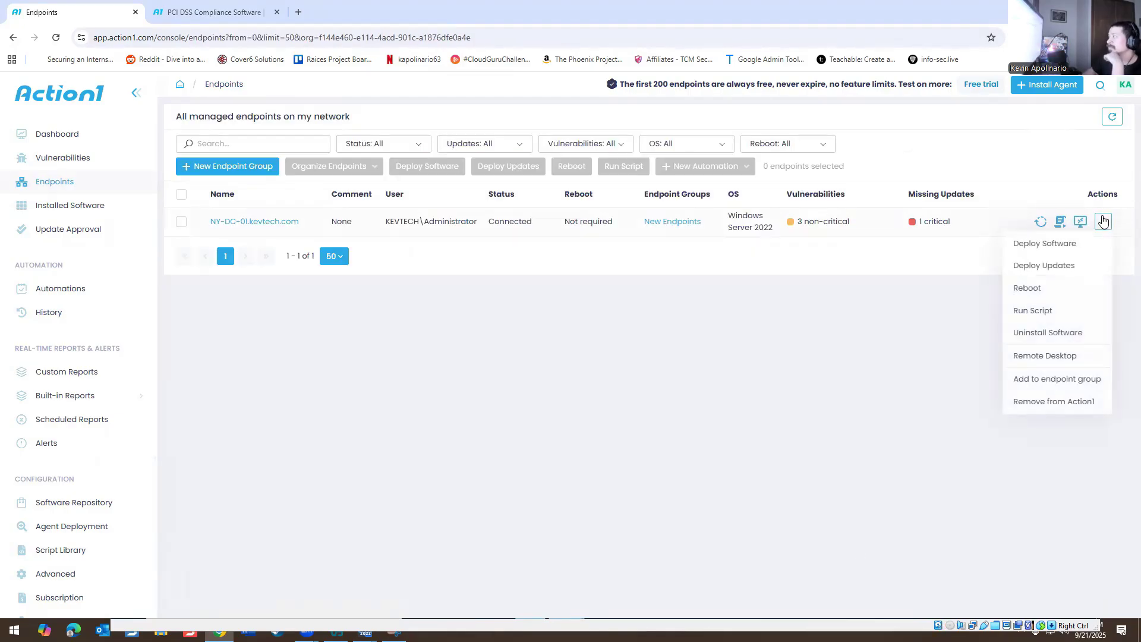
left_click(1032, 357)
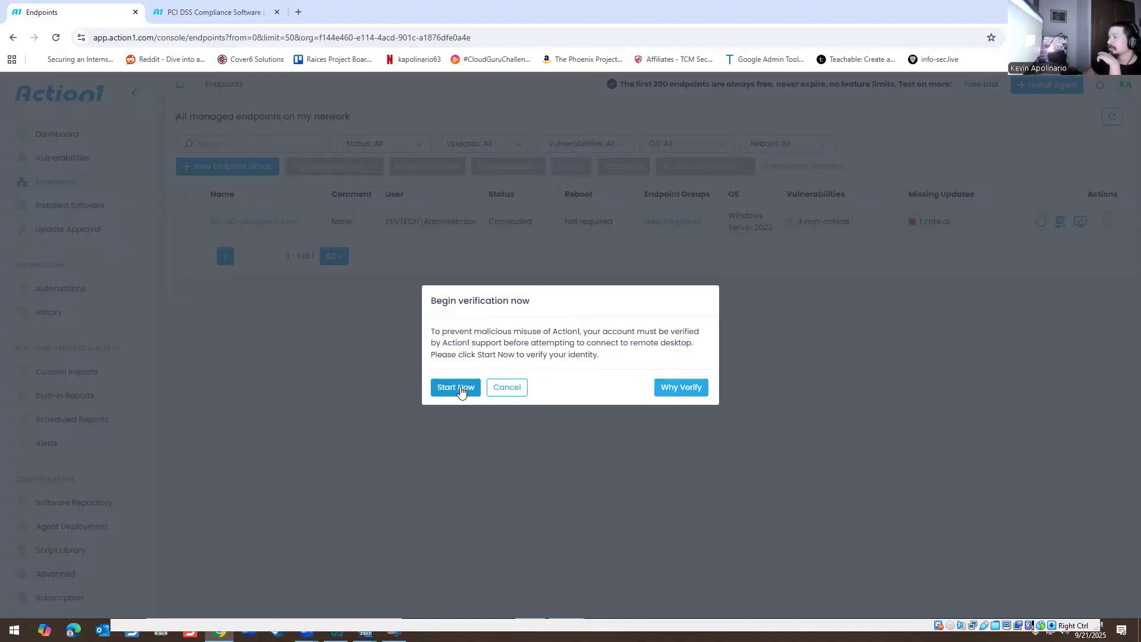
- Start account verification and agree to the Onfido Privacy Policy to continue
left_click(454, 389)
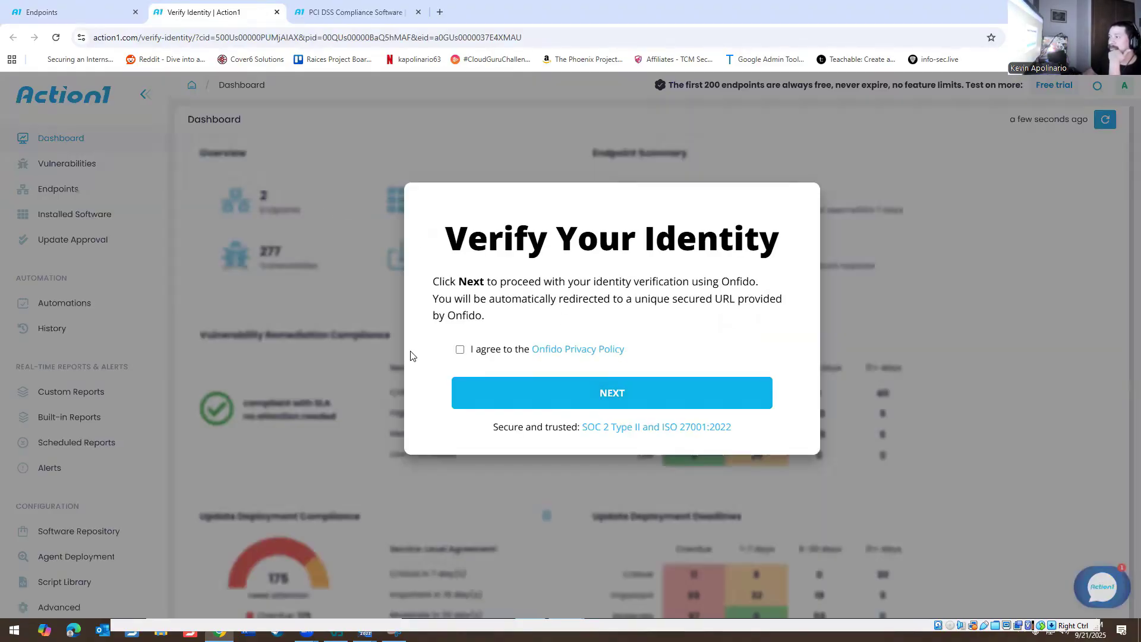
left_click(521, 394)
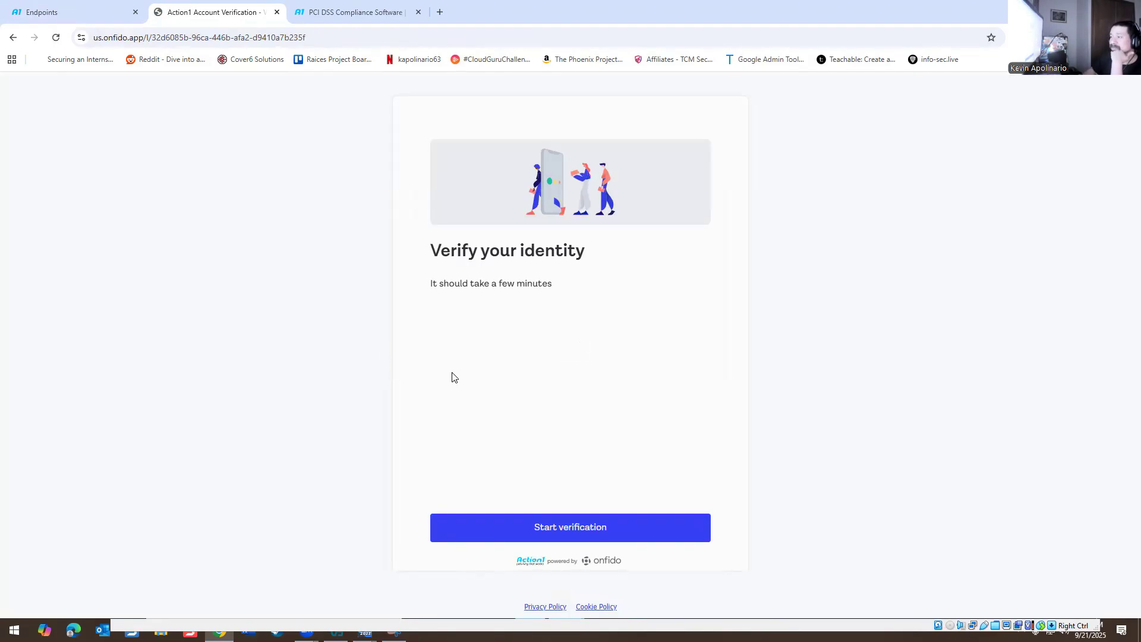
- Start Onfido verification, accept biometric consent, request the secure phone link by SMS, then return to Action1
left_click(538, 528)
left_click(678, 535)
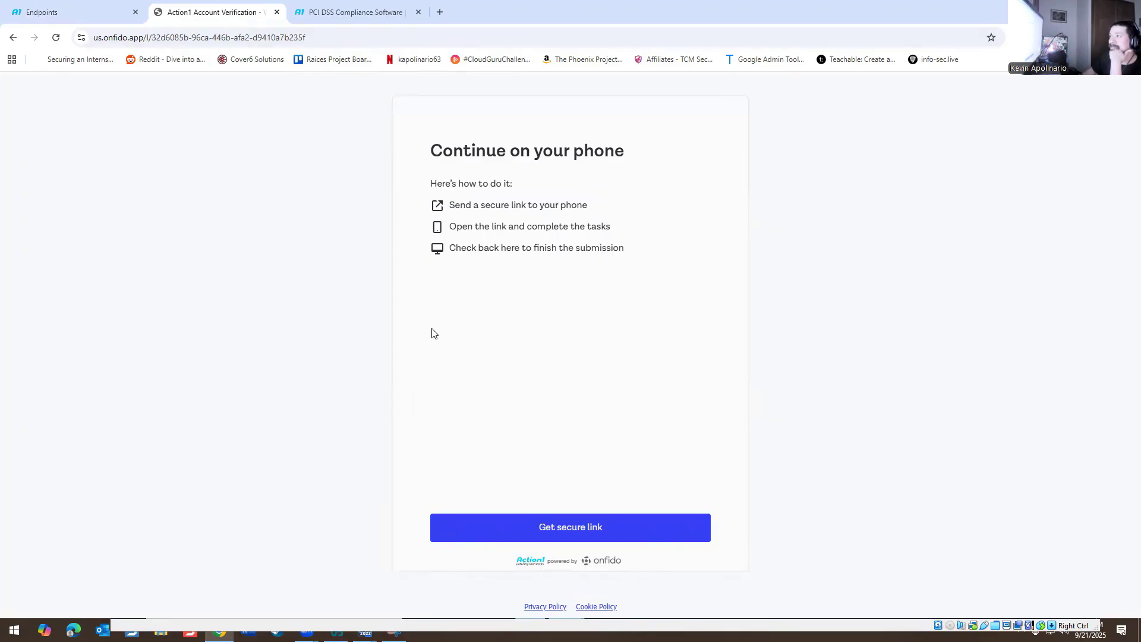
left_click(499, 529)
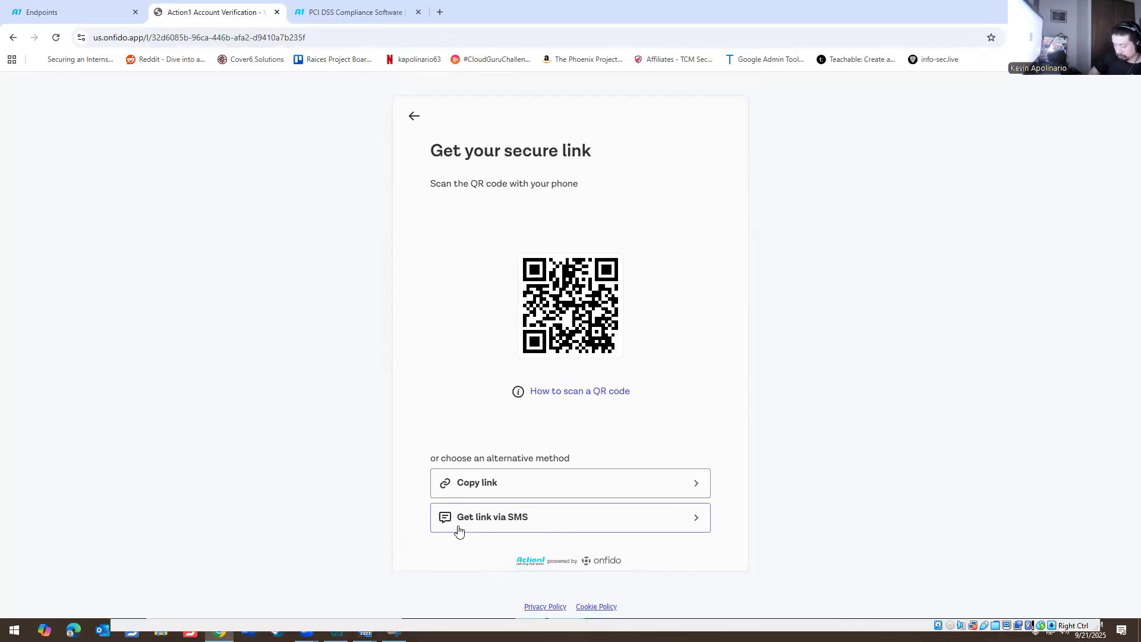
left_click(480, 528)
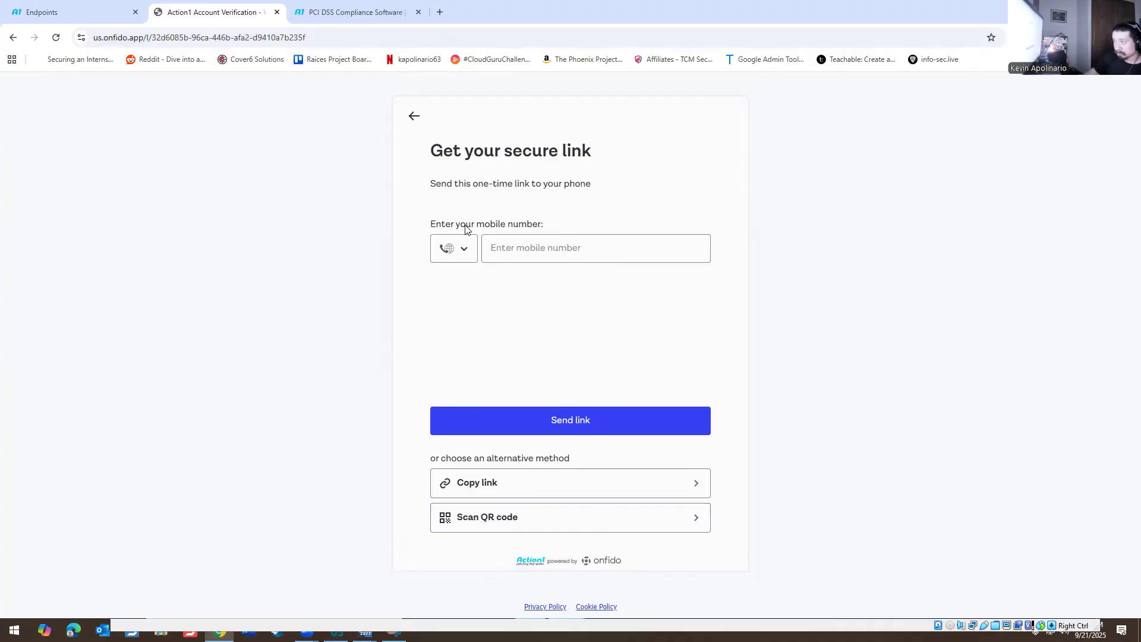
left_click(477, 529)
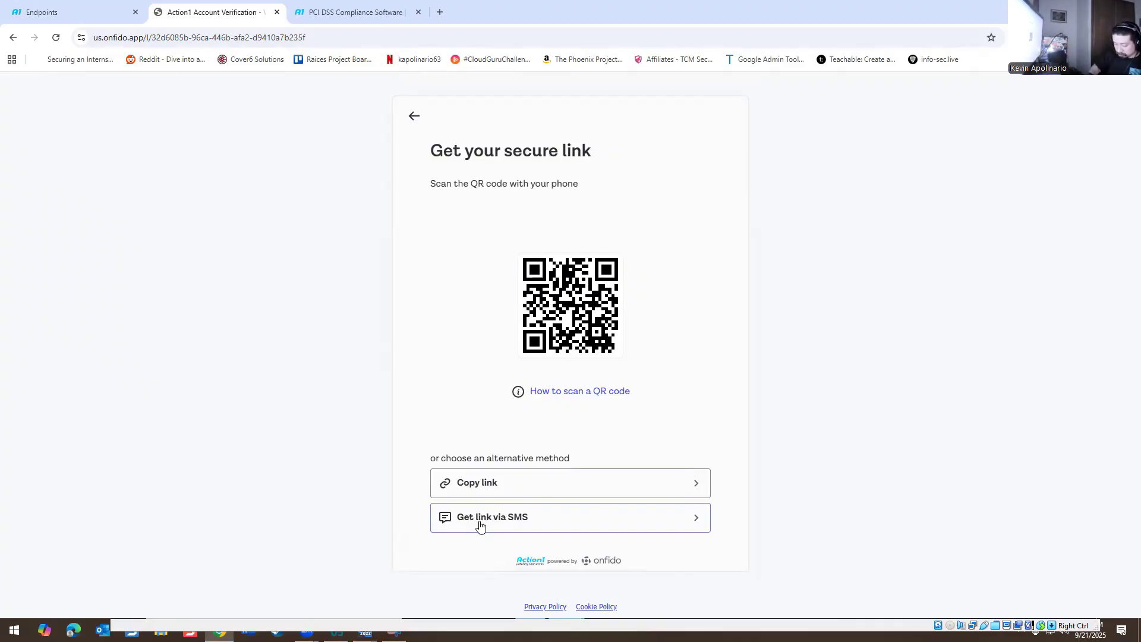
left_click(415, 116)
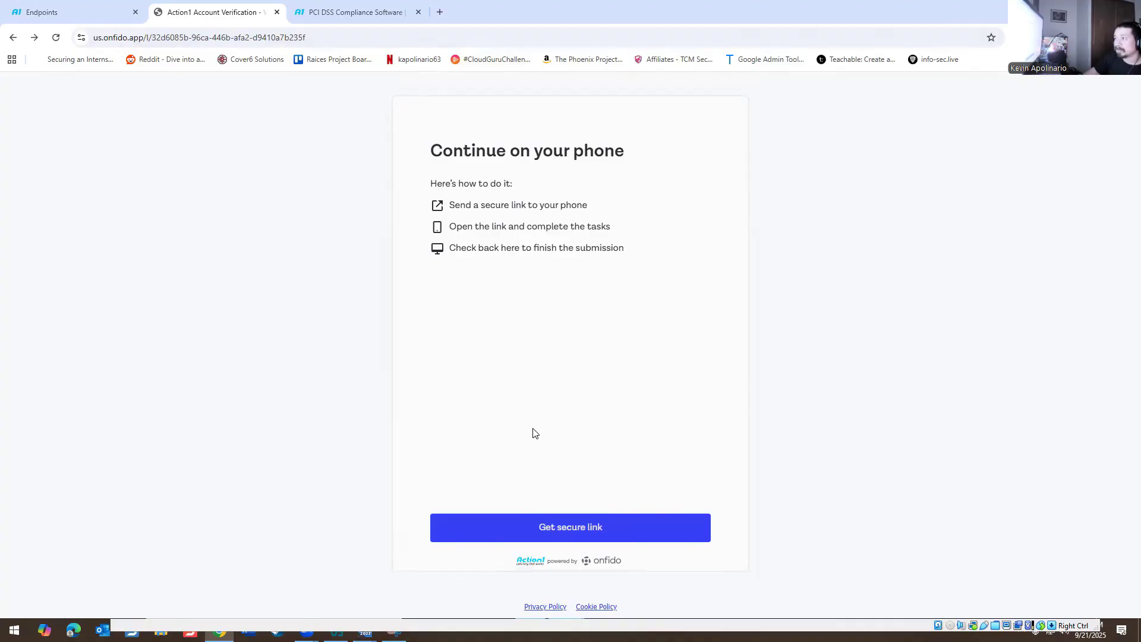
left_click(529, 523)
left_click(527, 521)
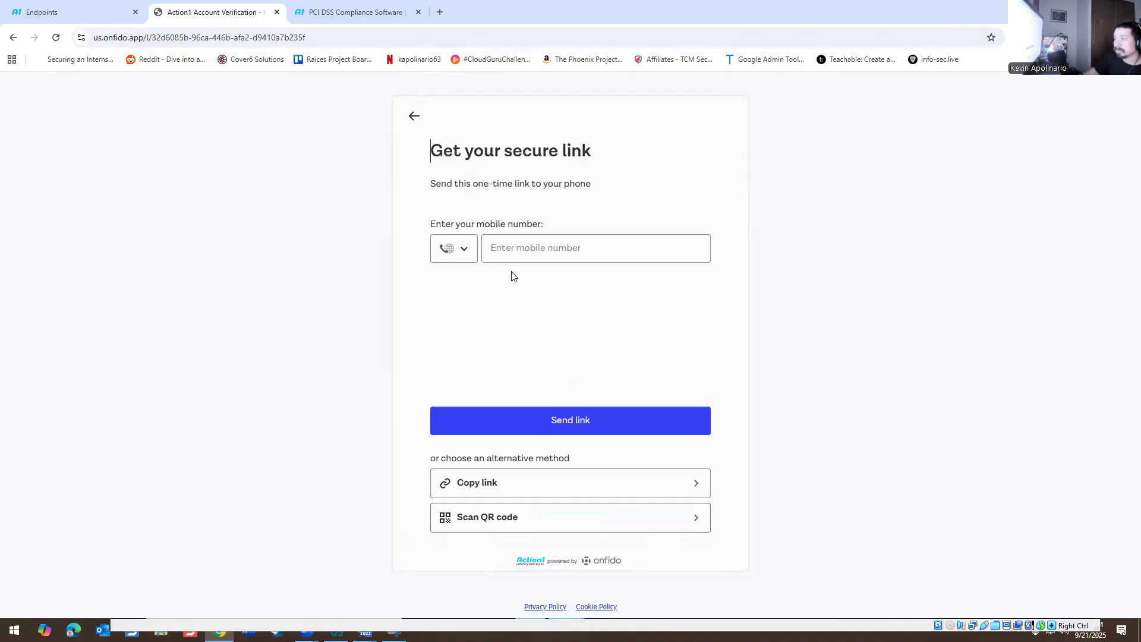
key("alt+Tab")
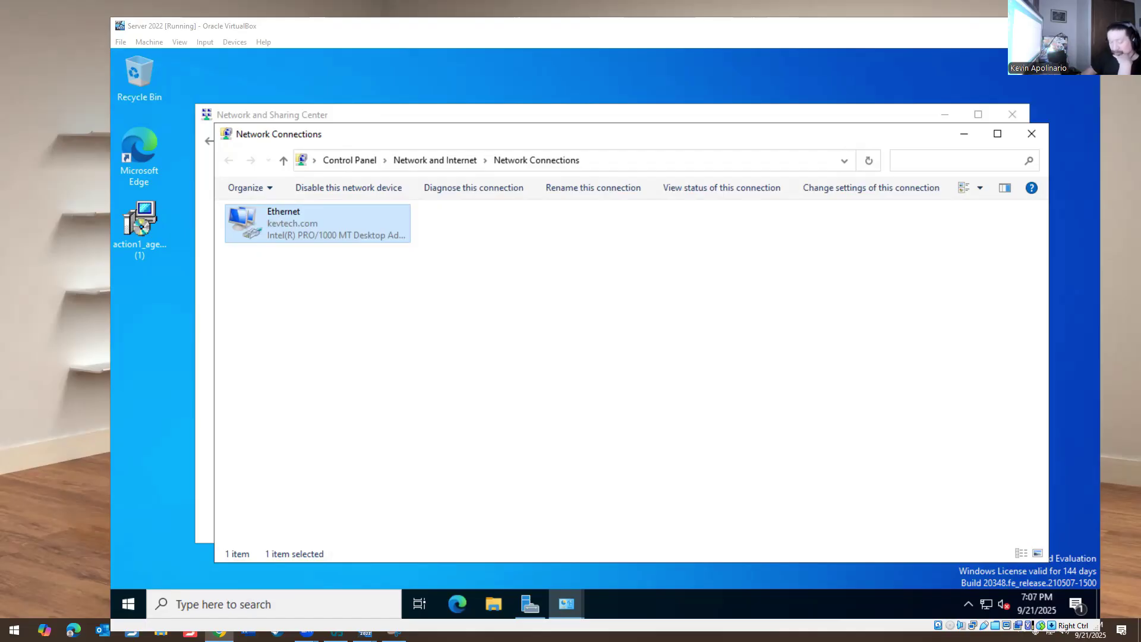
key("alt+Tab")
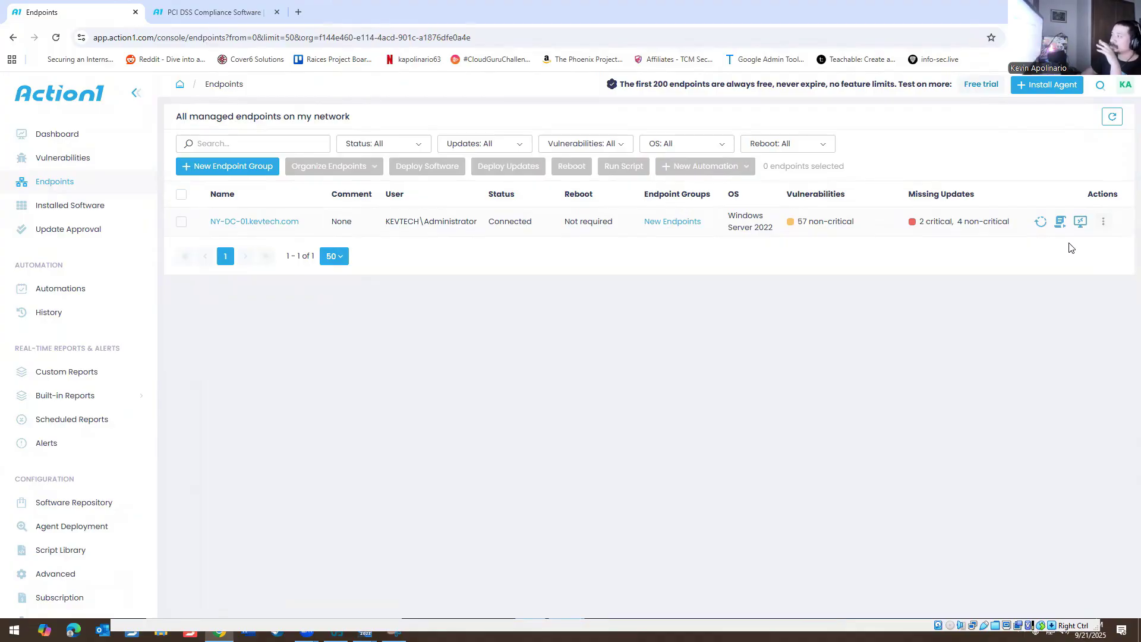
- Open NY-DC-01.kevtech.com's missing updates, select all six, and start Deploy Updates
left_click(1103, 221)
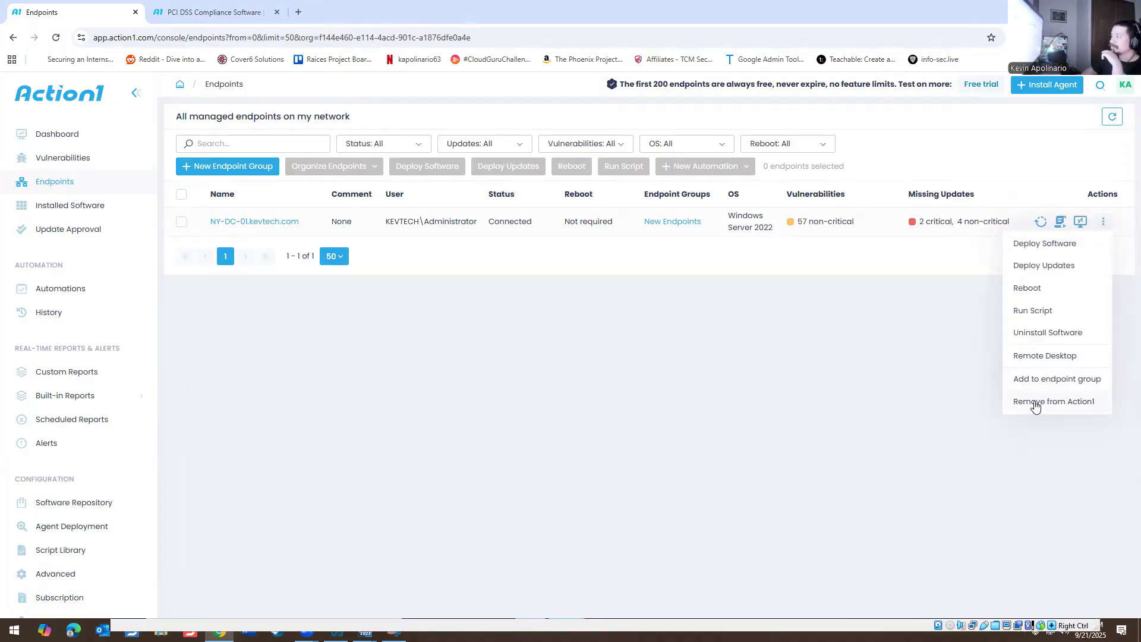
left_click(933, 364)
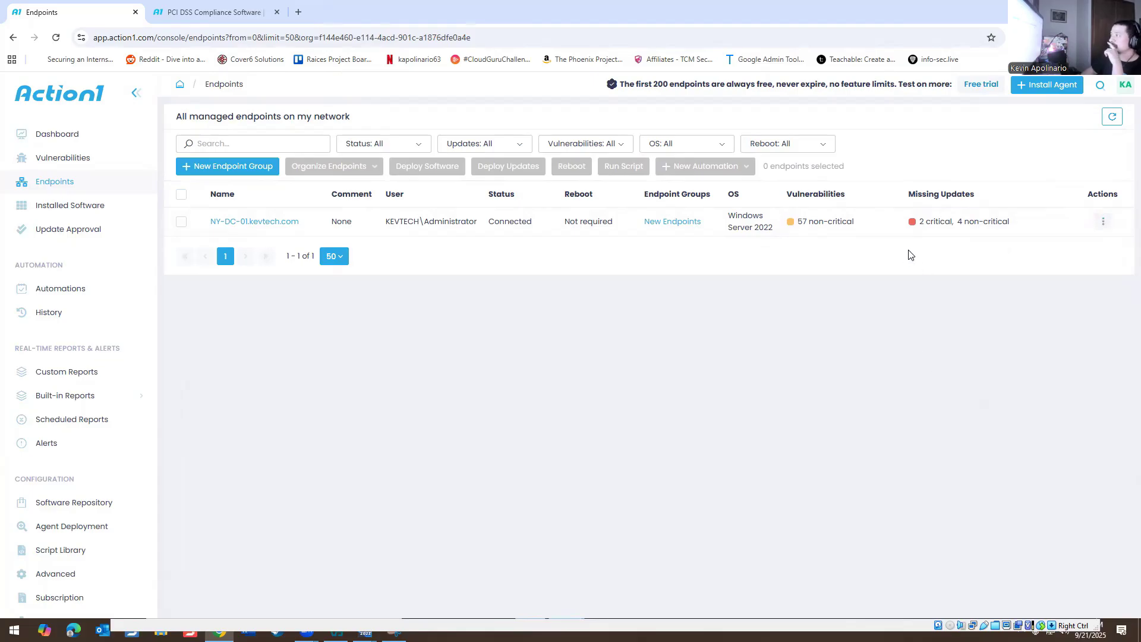
left_click(933, 221)
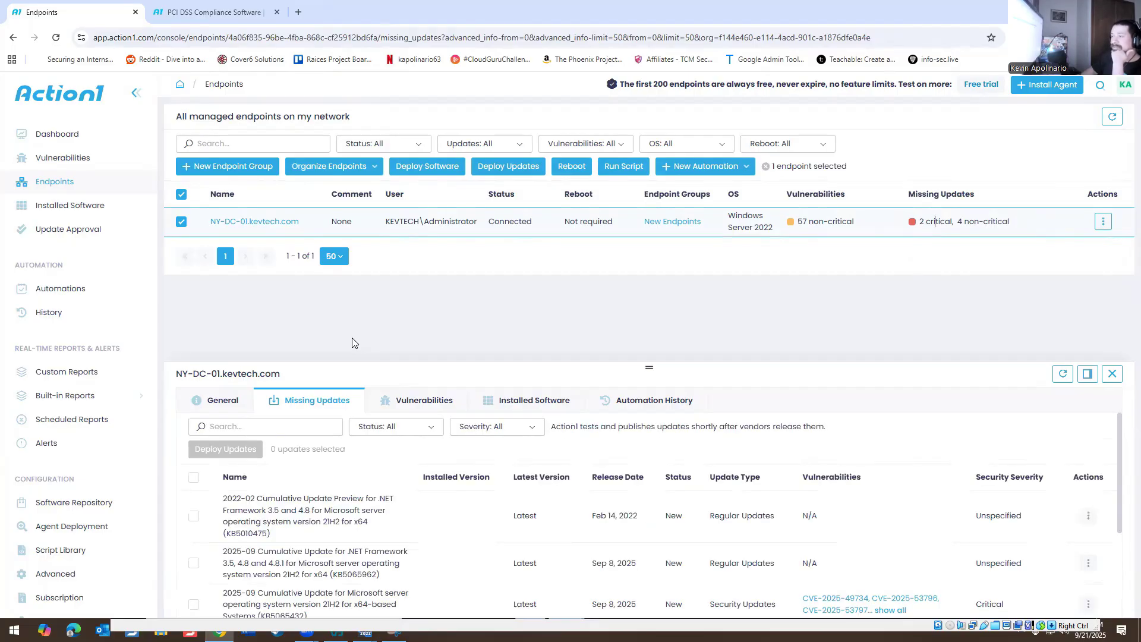
left_click(194, 477)
left_click(225, 450)
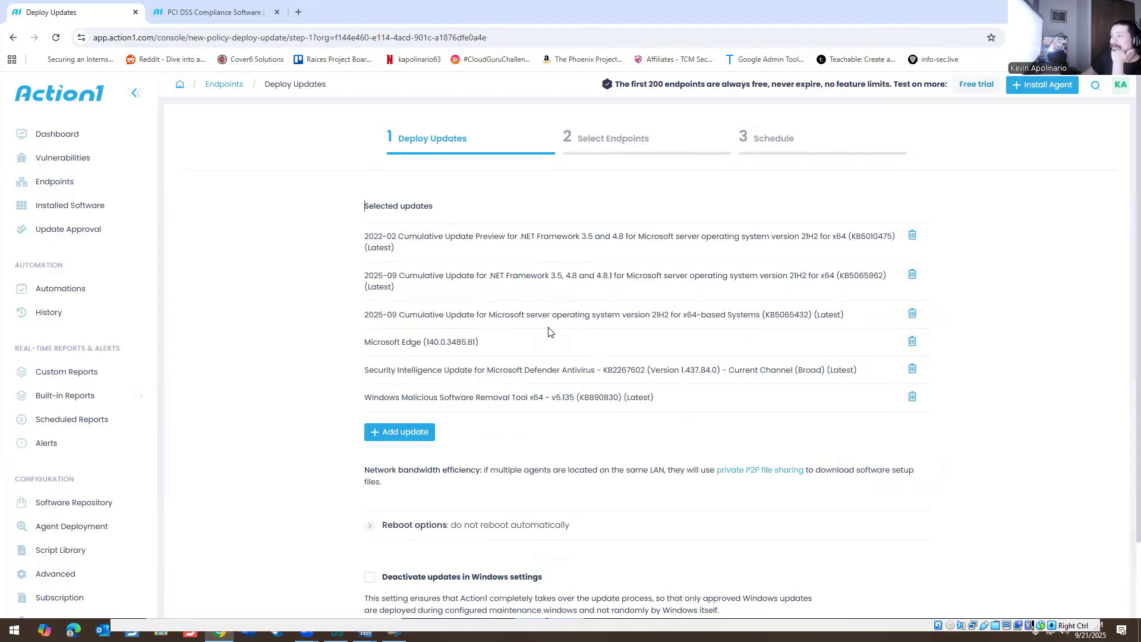
- Allow automatic reboot if required with the message timeout cleared, and finish the wizard to run once now
scroll(564, 395, "down", 2)
left_click(368, 435)
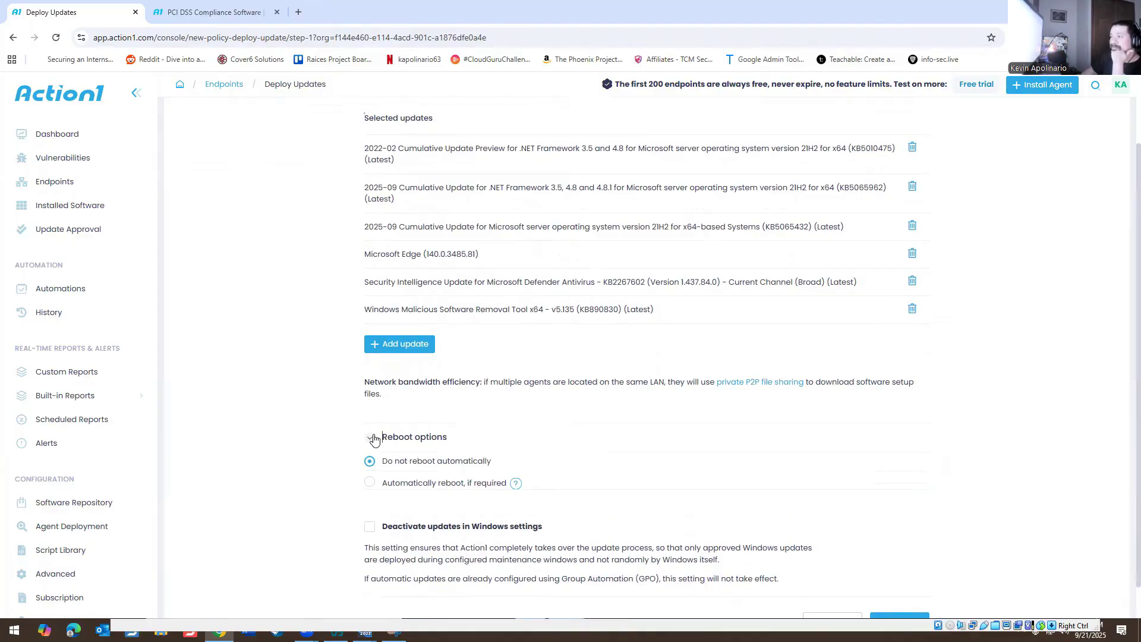
left_click(369, 434)
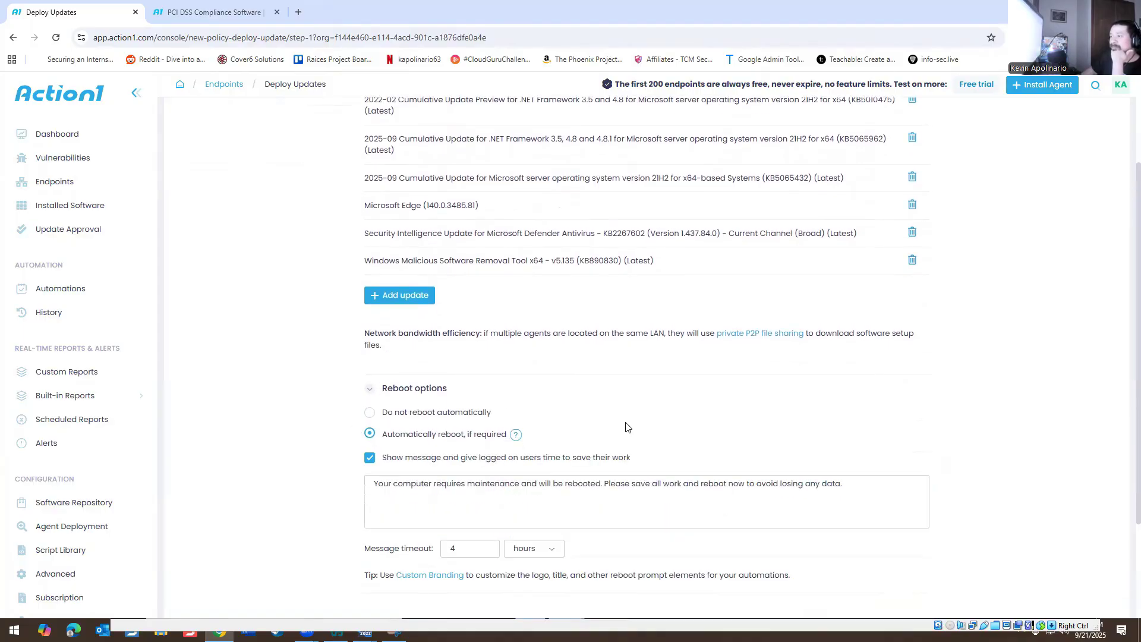
left_click(479, 407)
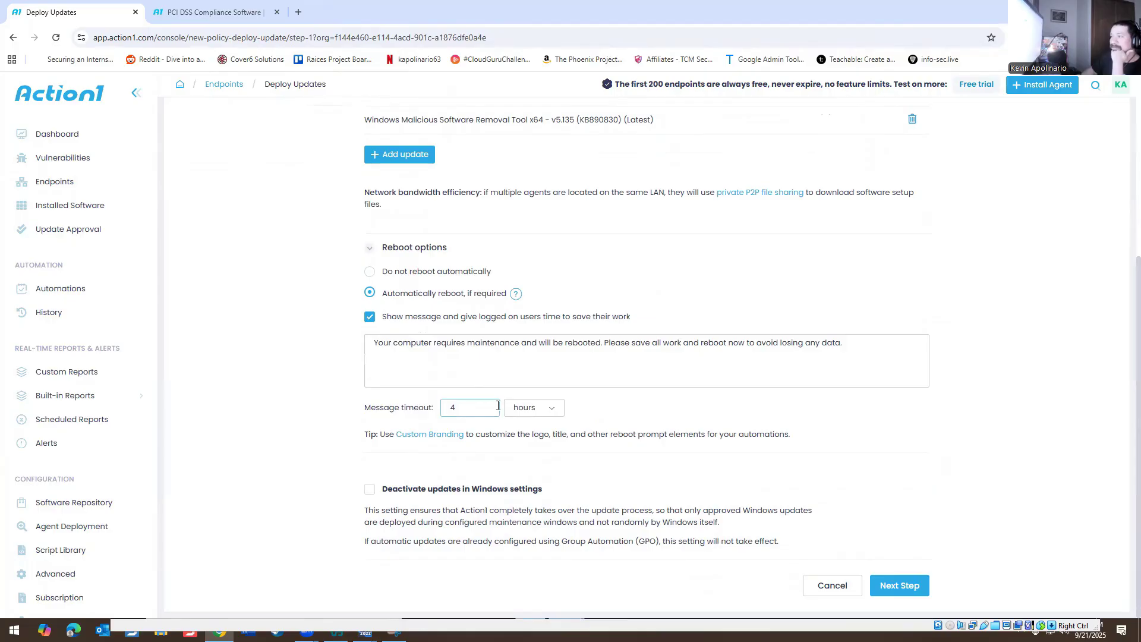
double_click(498, 406)
key("BackSpace")
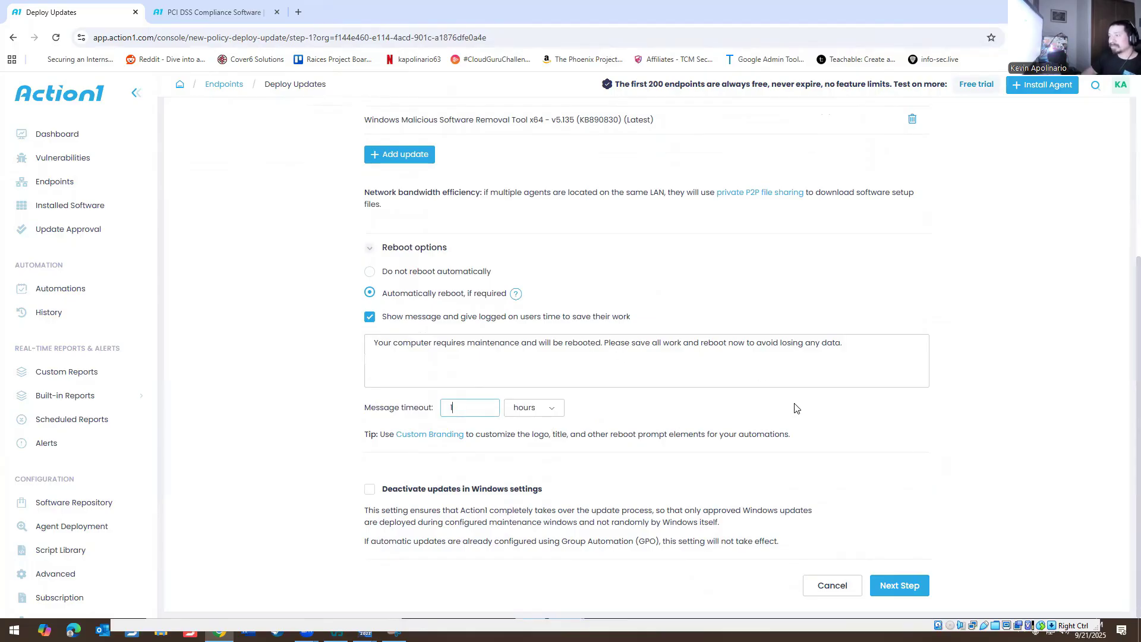
left_click(898, 586)
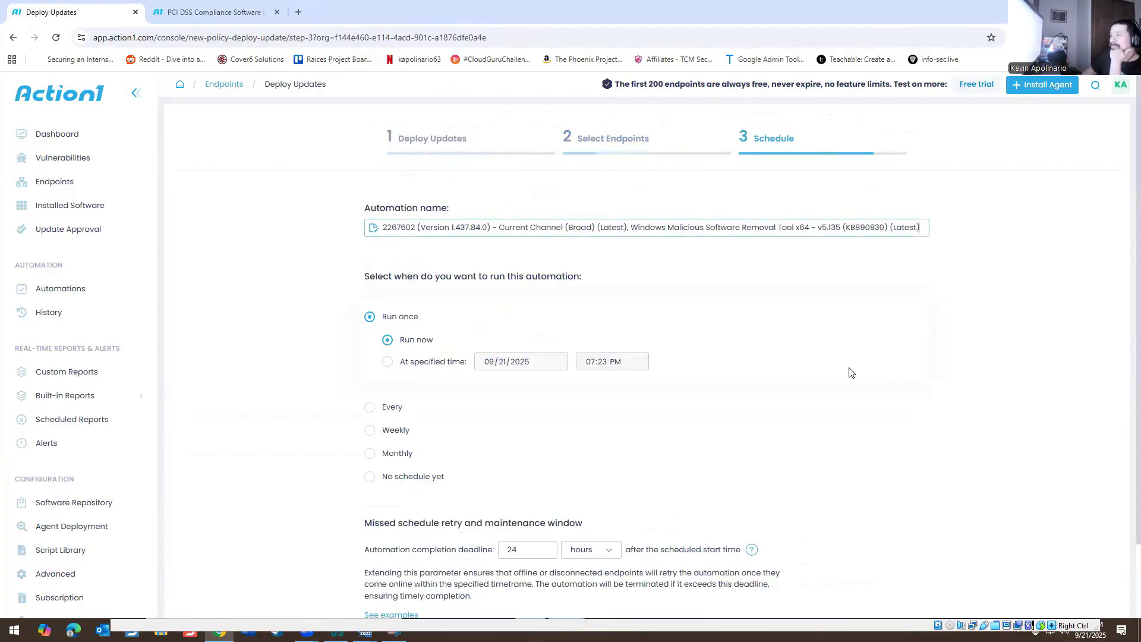
left_click(890, 375)
scroll(348, 290, "down", 2)
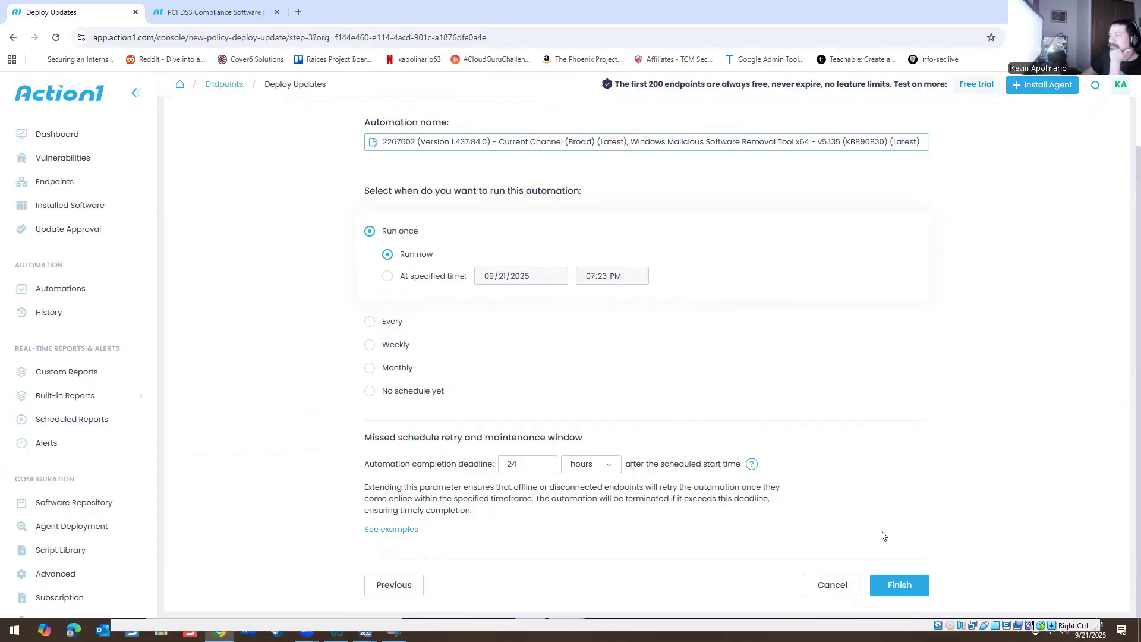
left_click(899, 585)
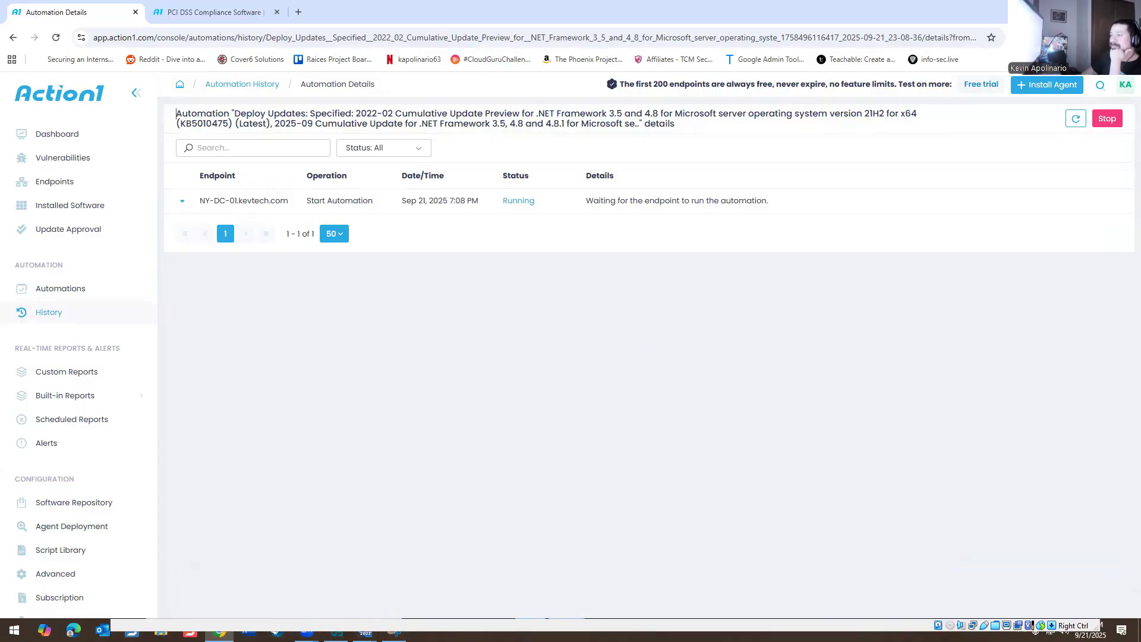
- Switch to the Server 2022 VM and close the Network Connections and Network and Sharing Center windows
left_click(337, 633)
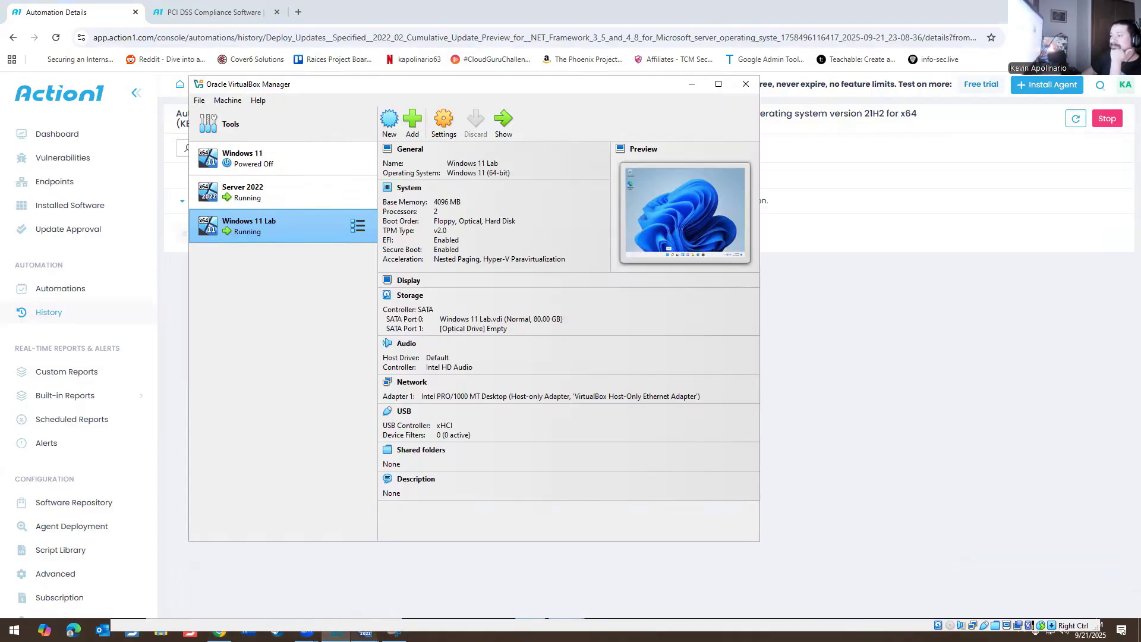
mouse_move(337, 631)
left_click(442, 568)
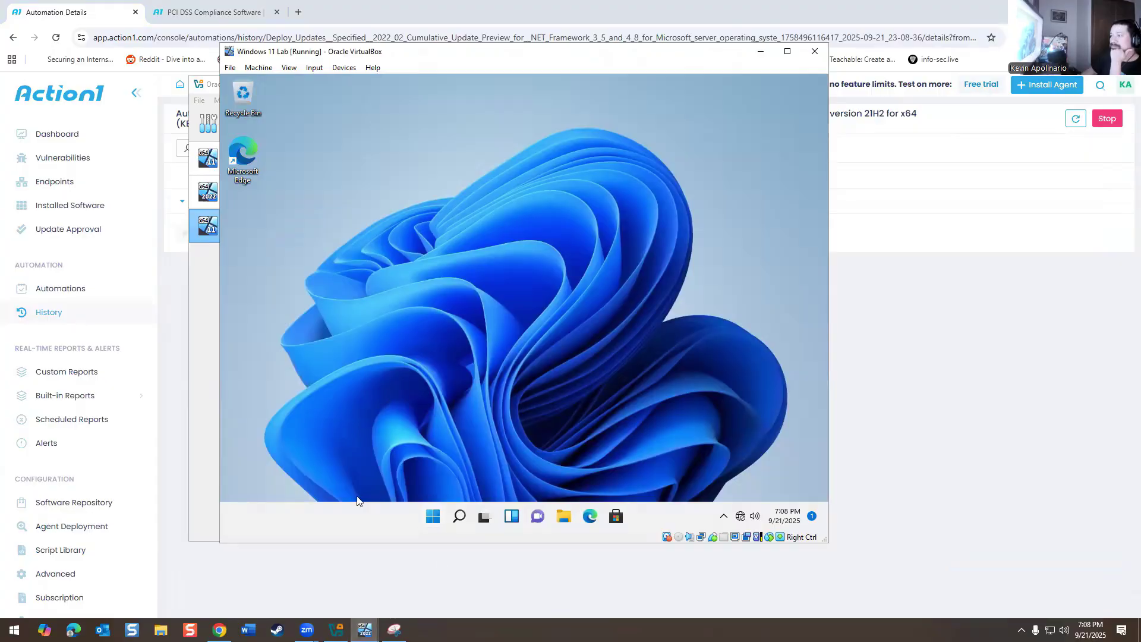
left_click(313, 586)
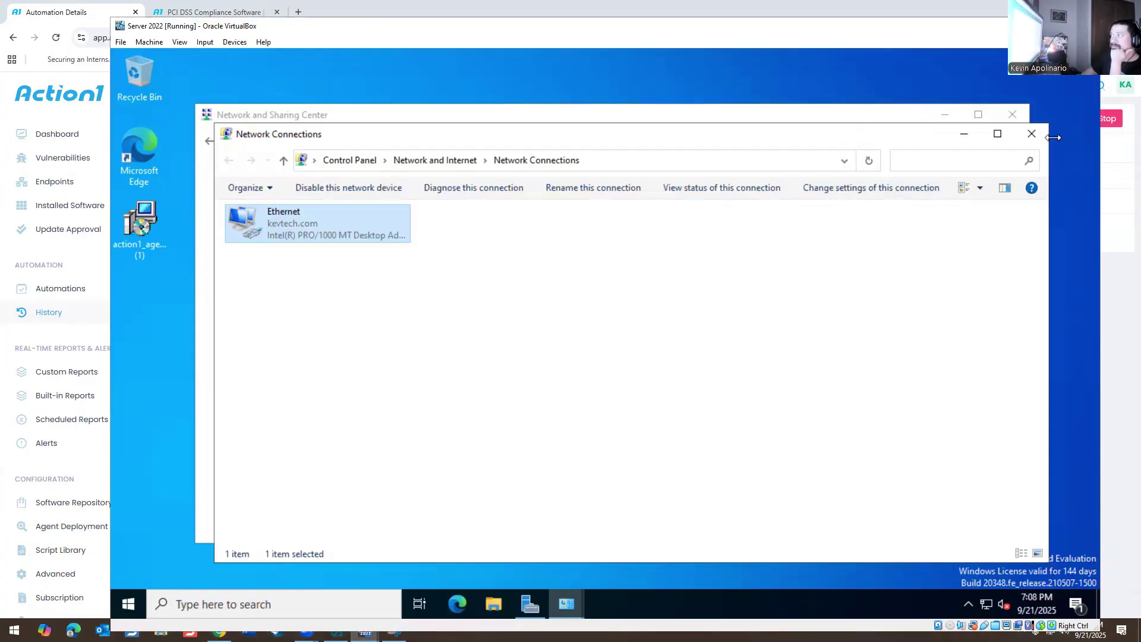
left_click(1032, 133)
left_click(1013, 114)
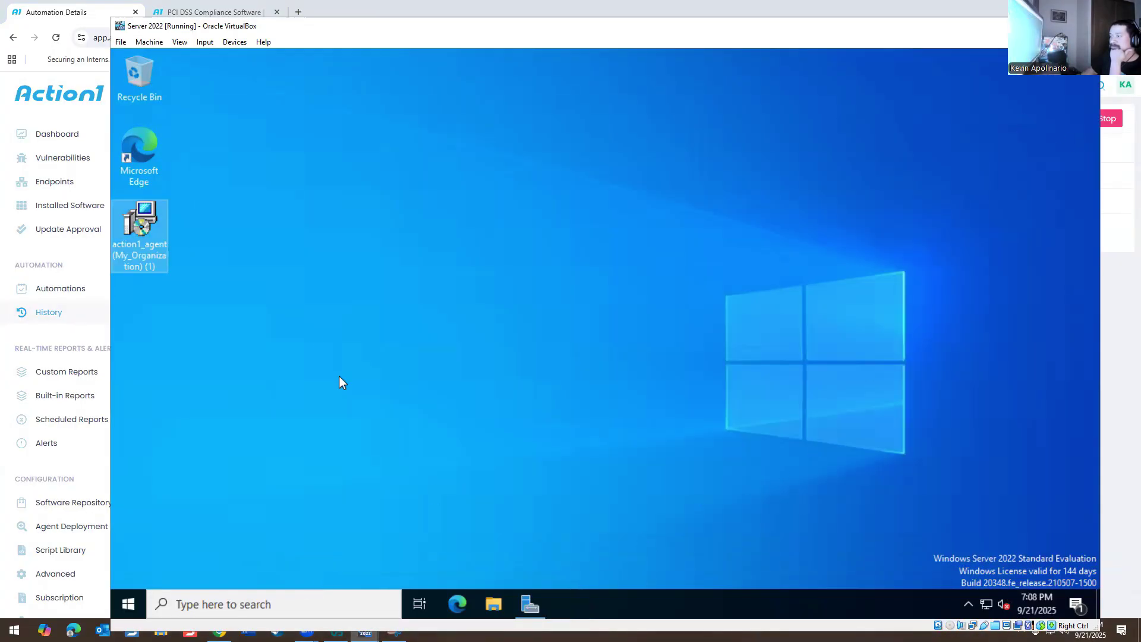
- Move the Action1 agent installer to the Recycle Bin and empty it permanently
left_click_drag(167, 232, 149, 88)
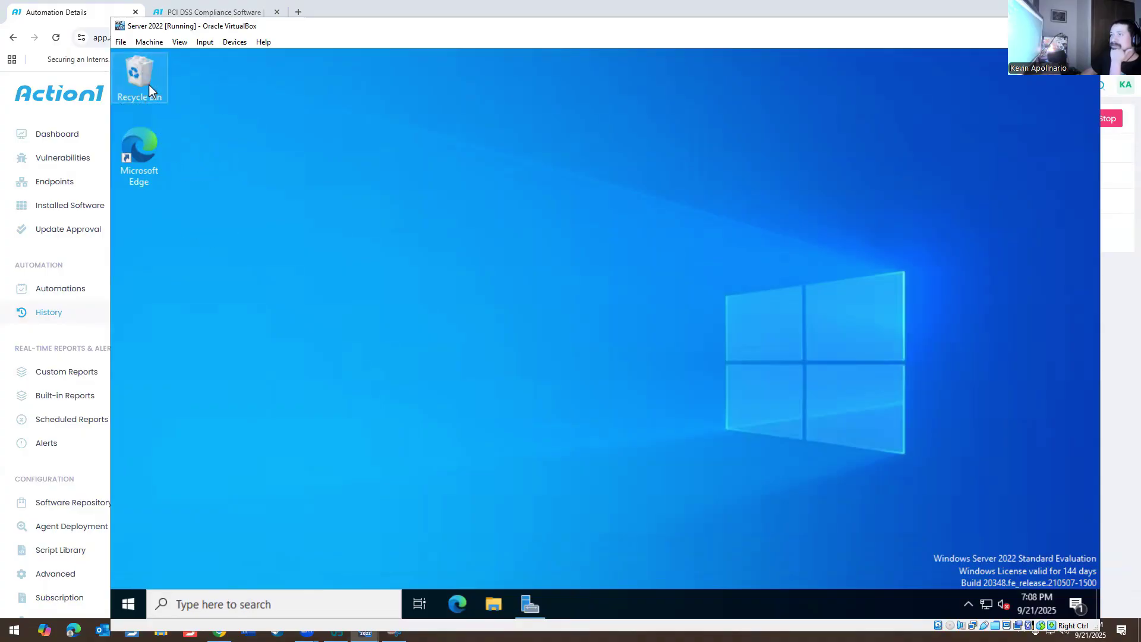
right_click(148, 84)
left_click(162, 111)
left_click(660, 402)
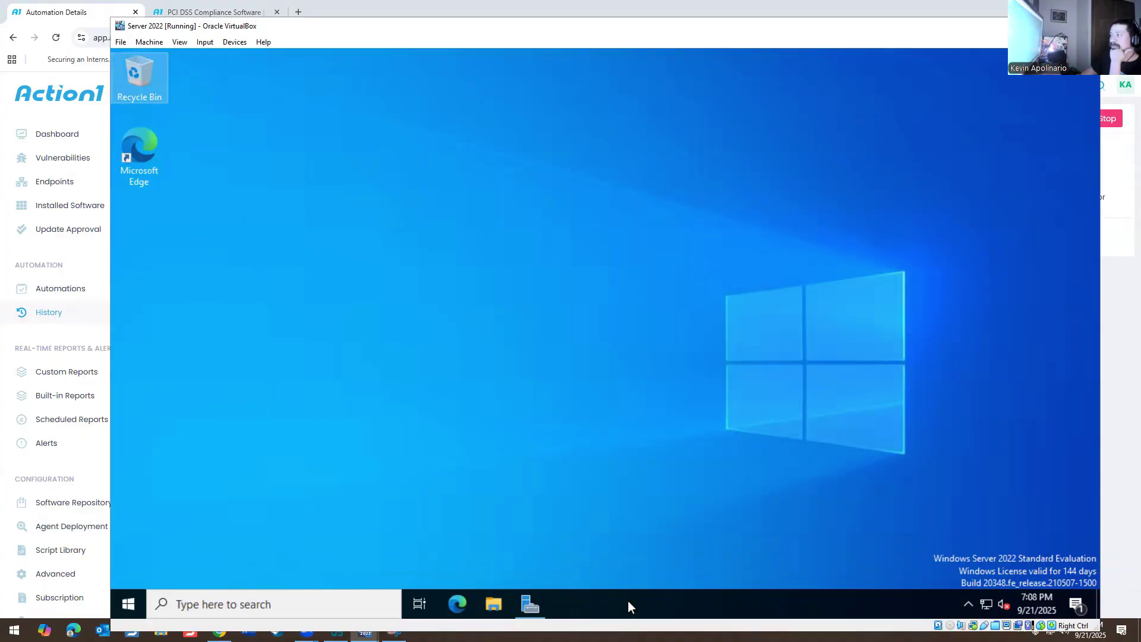
- Open Task Manager's detailed view and inspect the Endpoint Agent and Windows installer processes
right_click(640, 607)
left_click(684, 533)
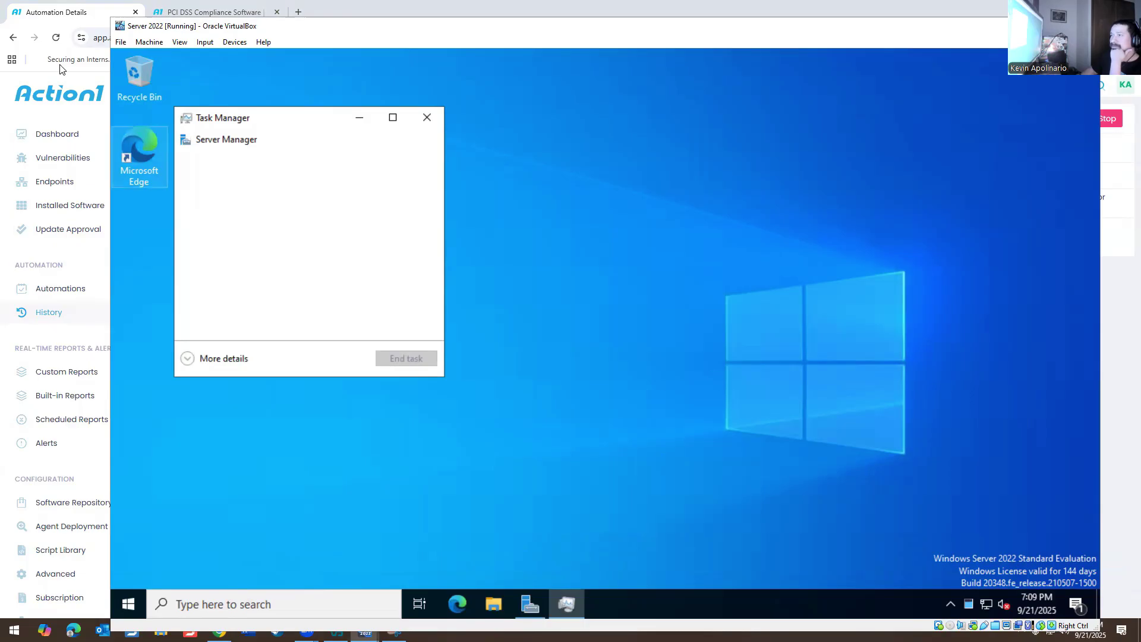
left_click(229, 359)
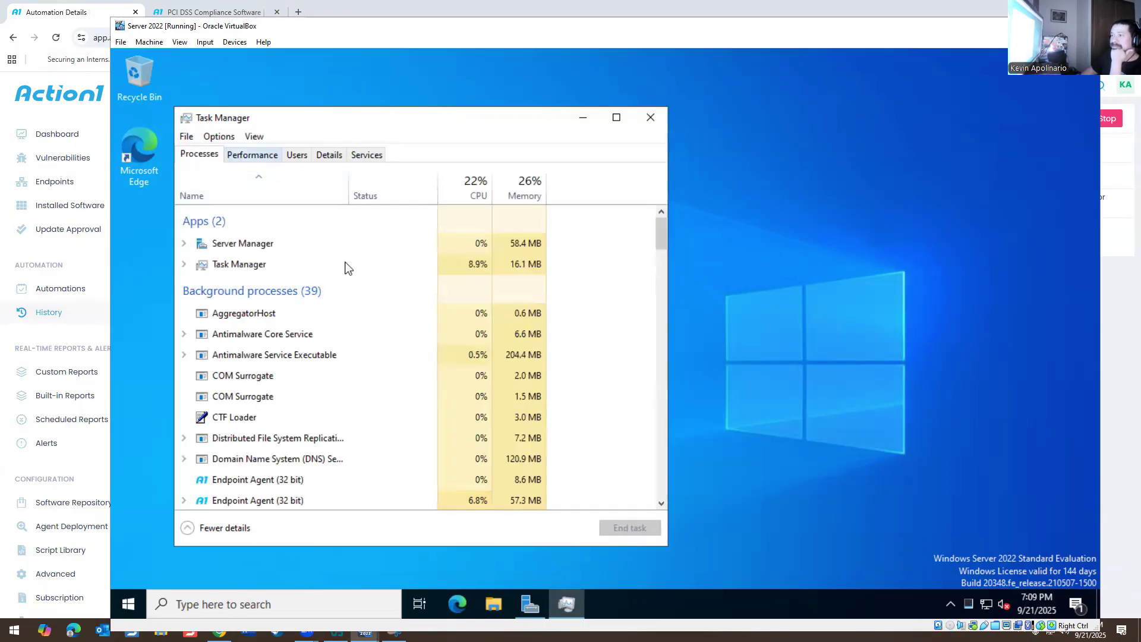
scroll(345, 268, "down", 2)
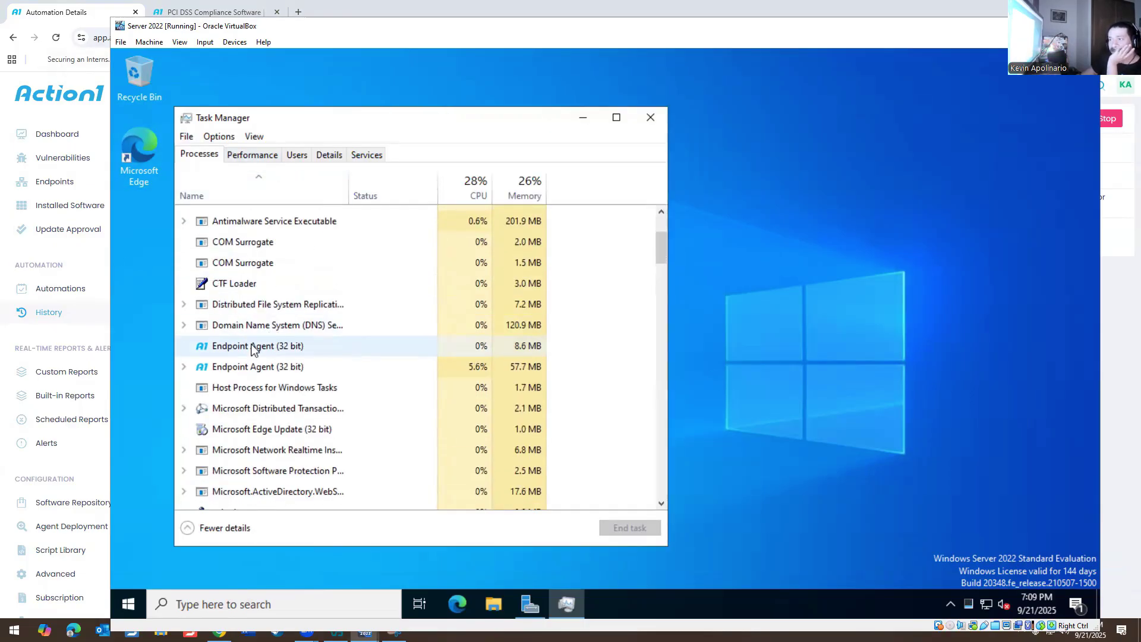
left_click(261, 351)
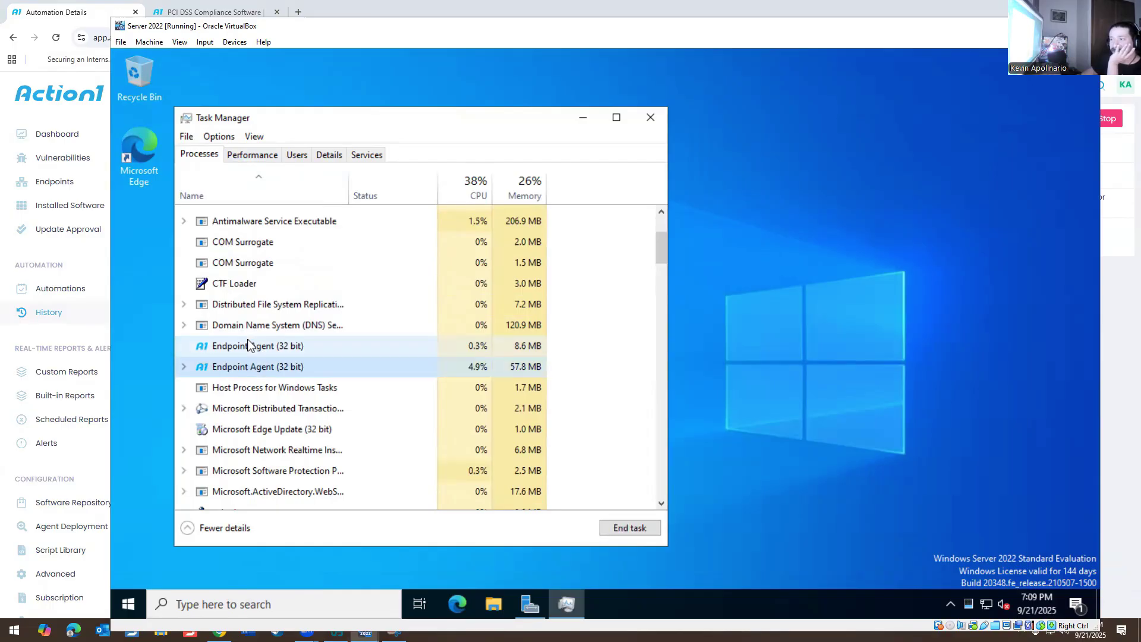
scroll(315, 365, "down", 1)
scroll(321, 371, "down", 1)
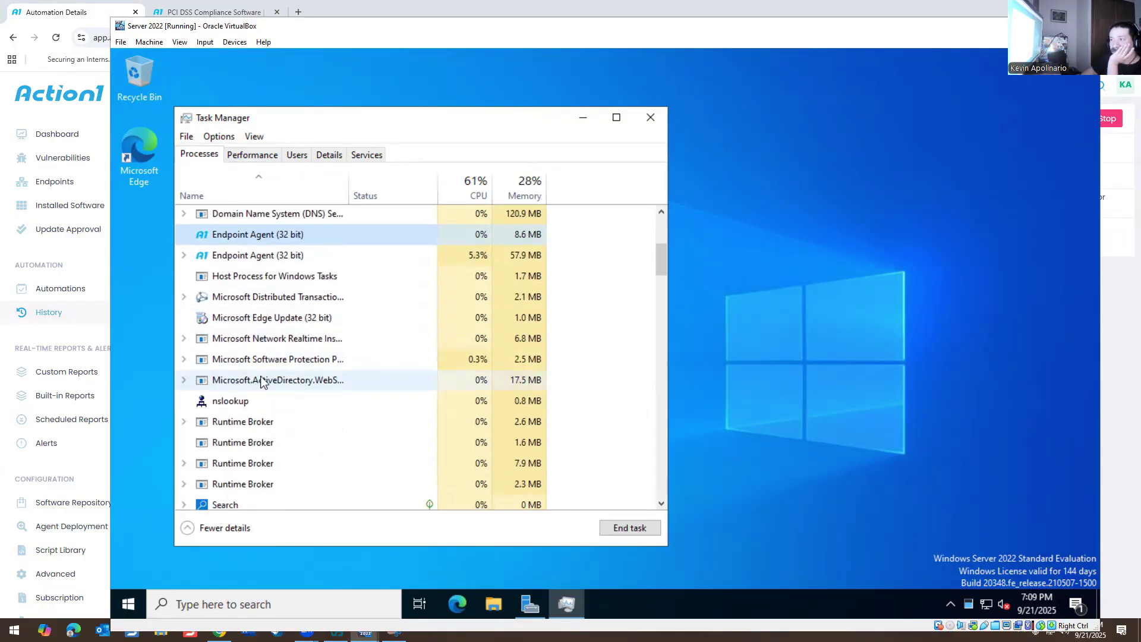
scroll(286, 306, "down", 9)
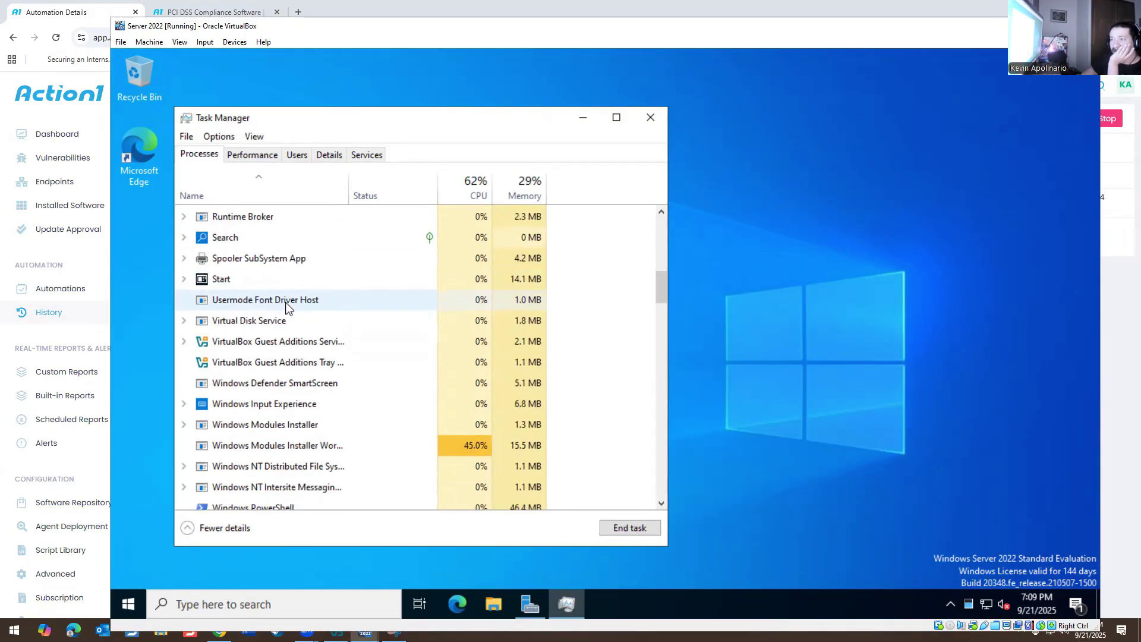
left_click(191, 304)
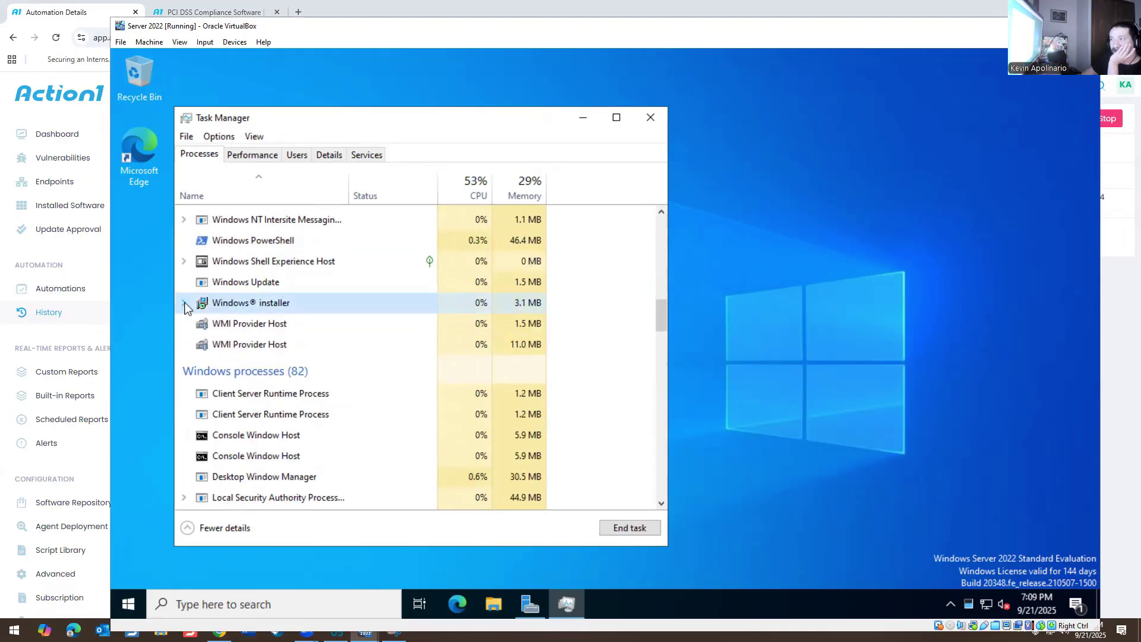
scroll(237, 312, "up", 8)
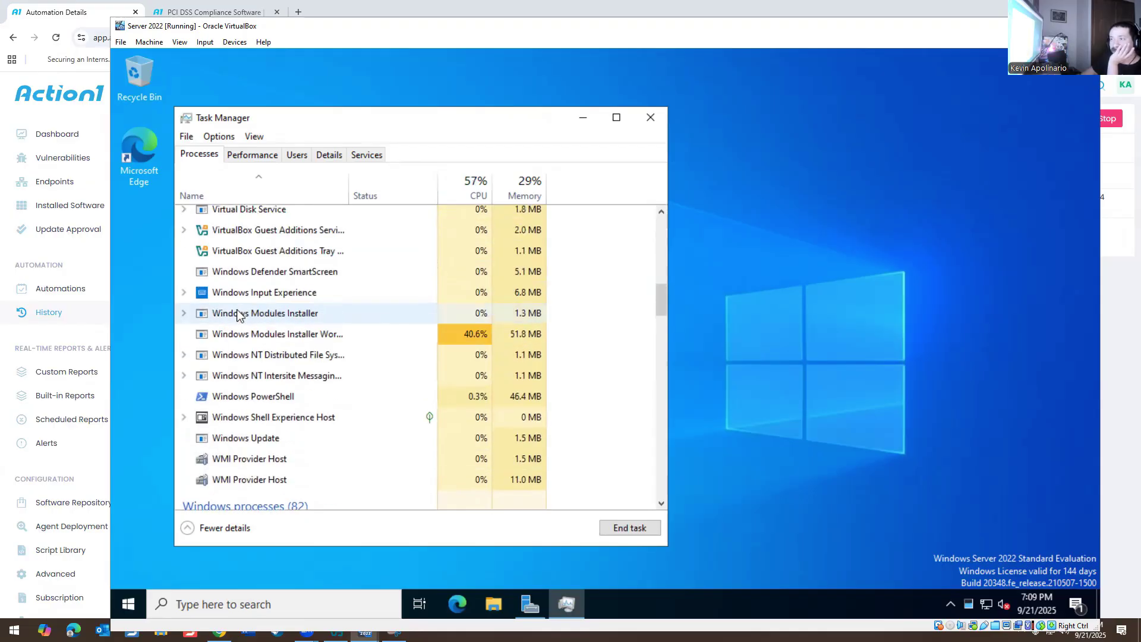
scroll(238, 315, "up", 10)
scroll(238, 315, "down", 12)
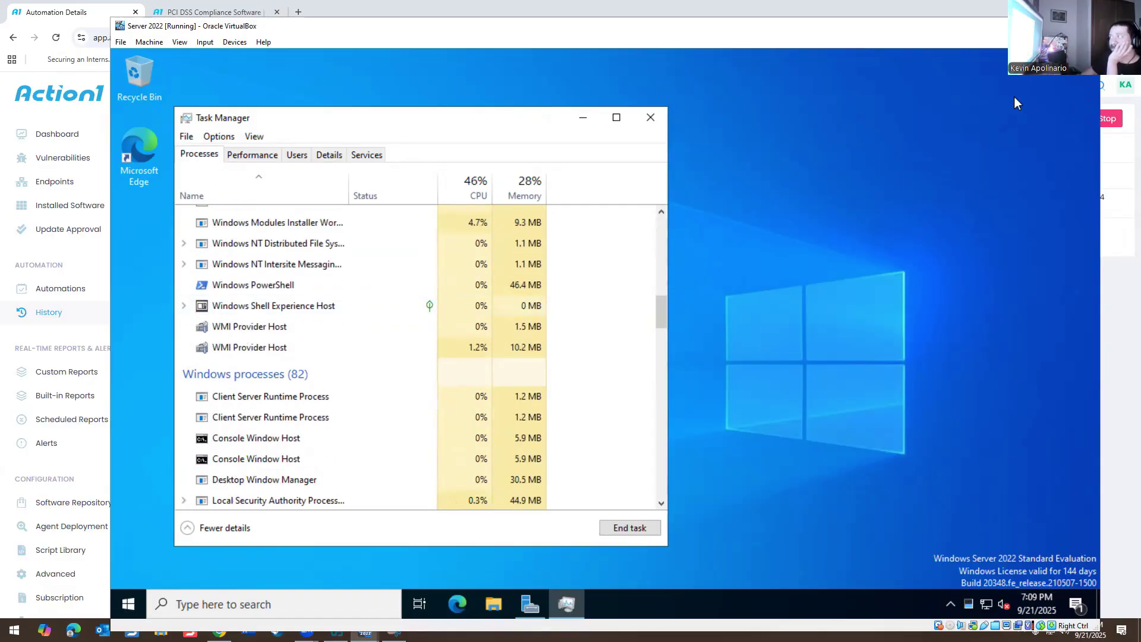
left_click(365, 632)
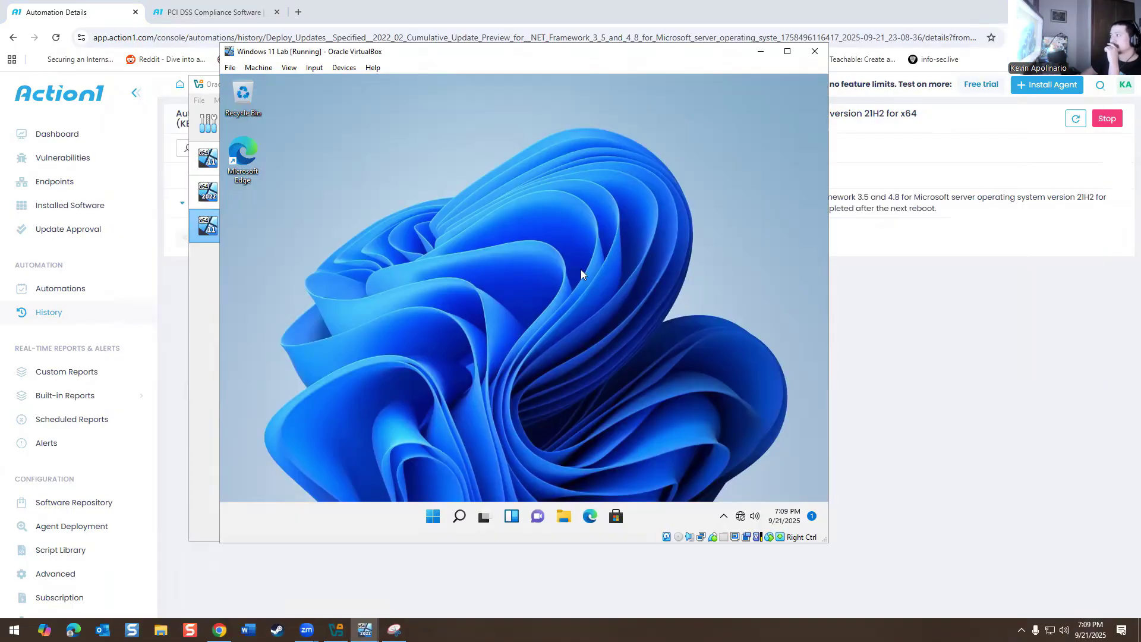
- Shut down the Windows 11 Lab VM from the Start button menu and return to Action1's automation details
right_click(432, 520)
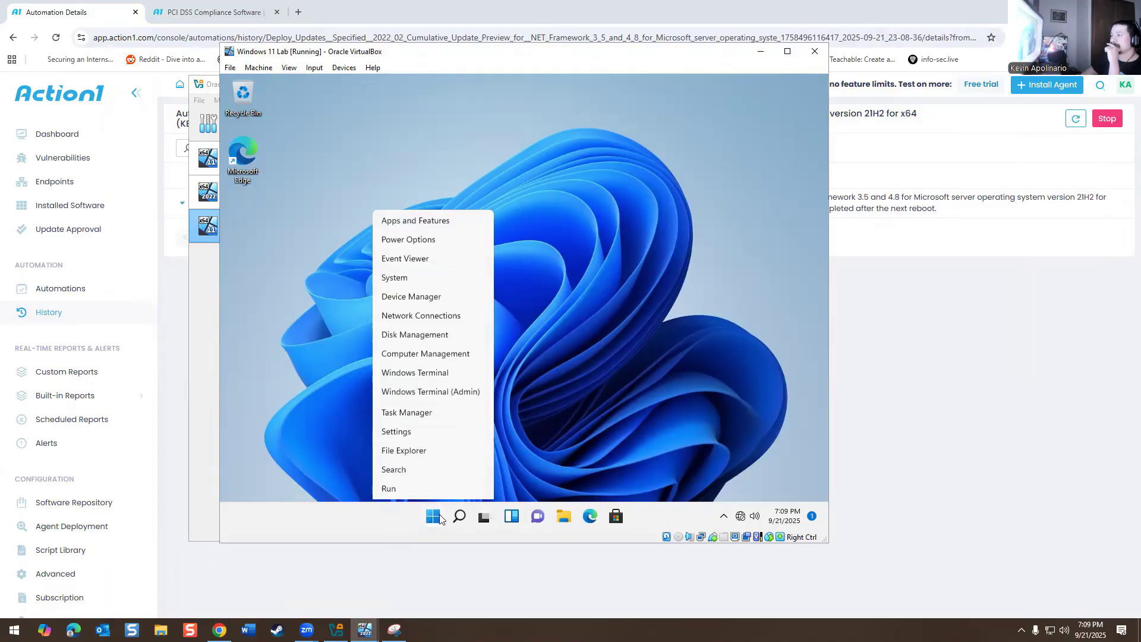
mouse_move(469, 469)
left_click(505, 475)
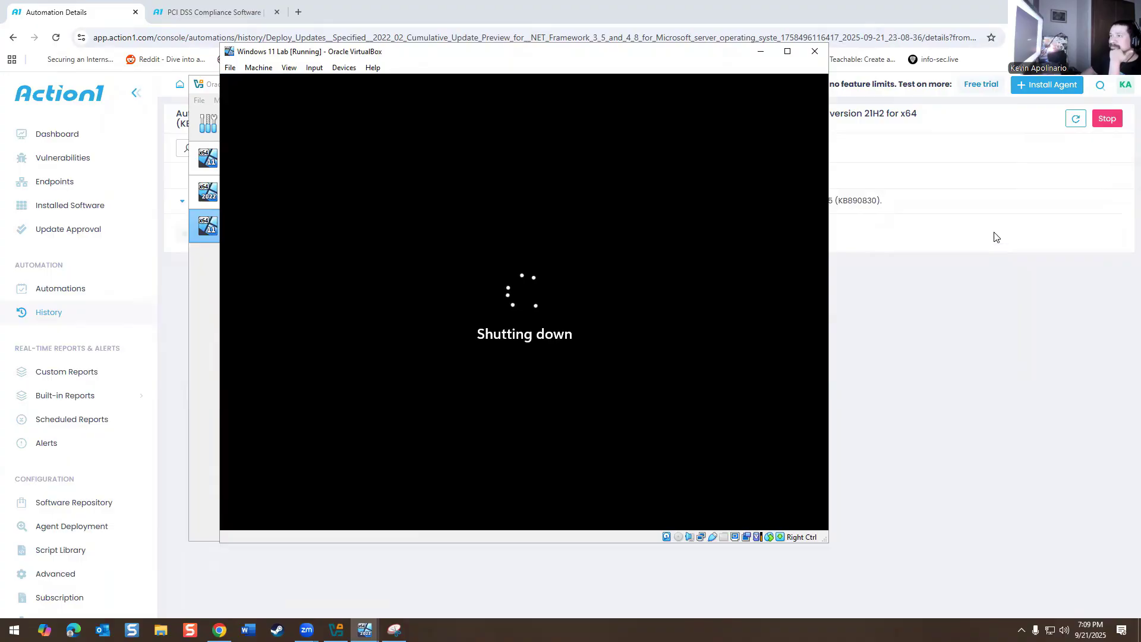
left_click(964, 314)
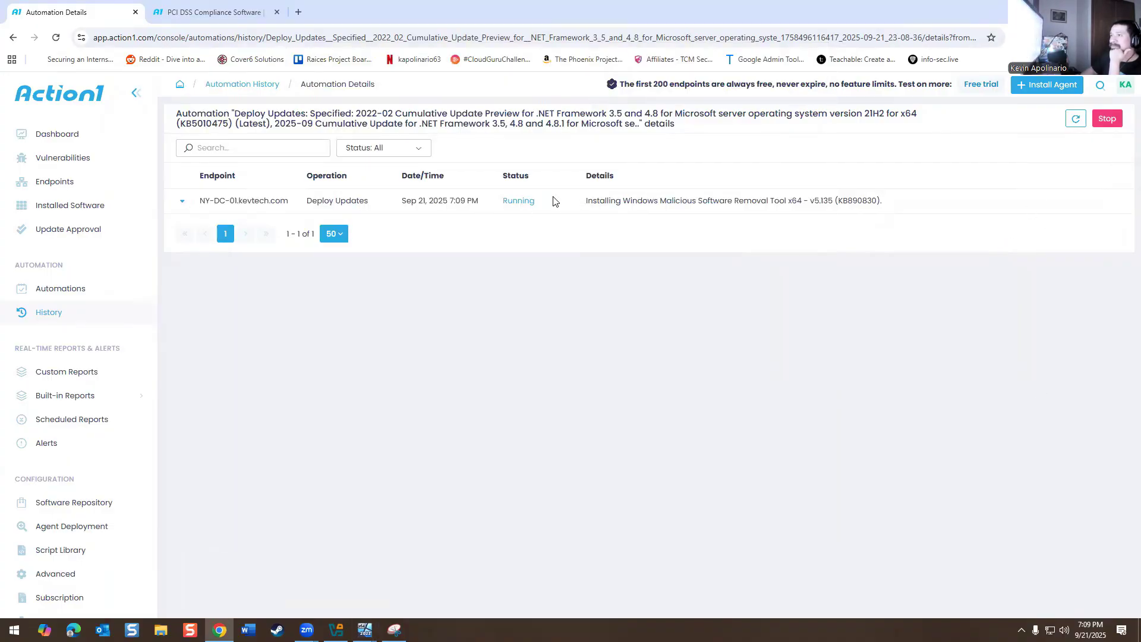
- Refresh the Deploy Updates automation, then view NY-DC-01.kevtech.com's missing updates from the Endpoints list
left_click(1072, 122)
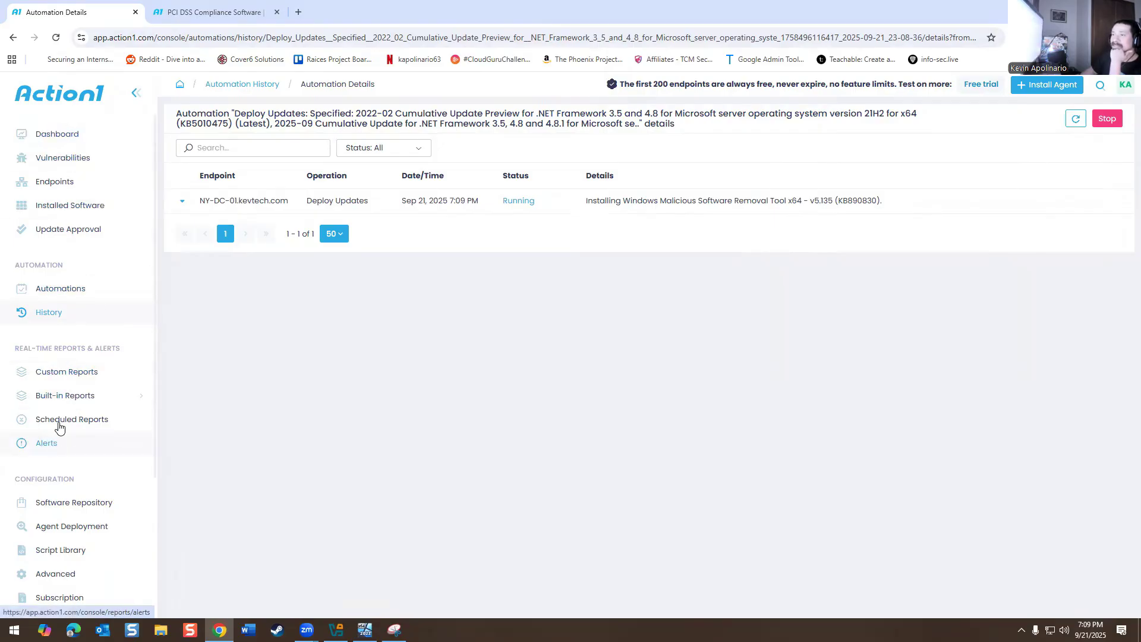
left_click(60, 139)
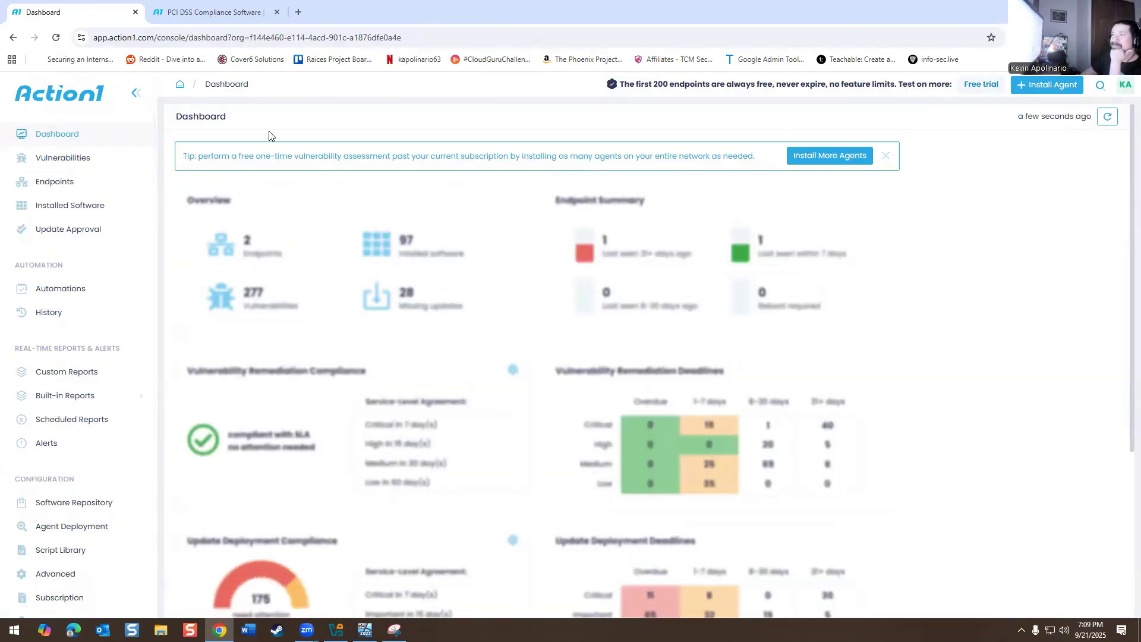
left_click(66, 158)
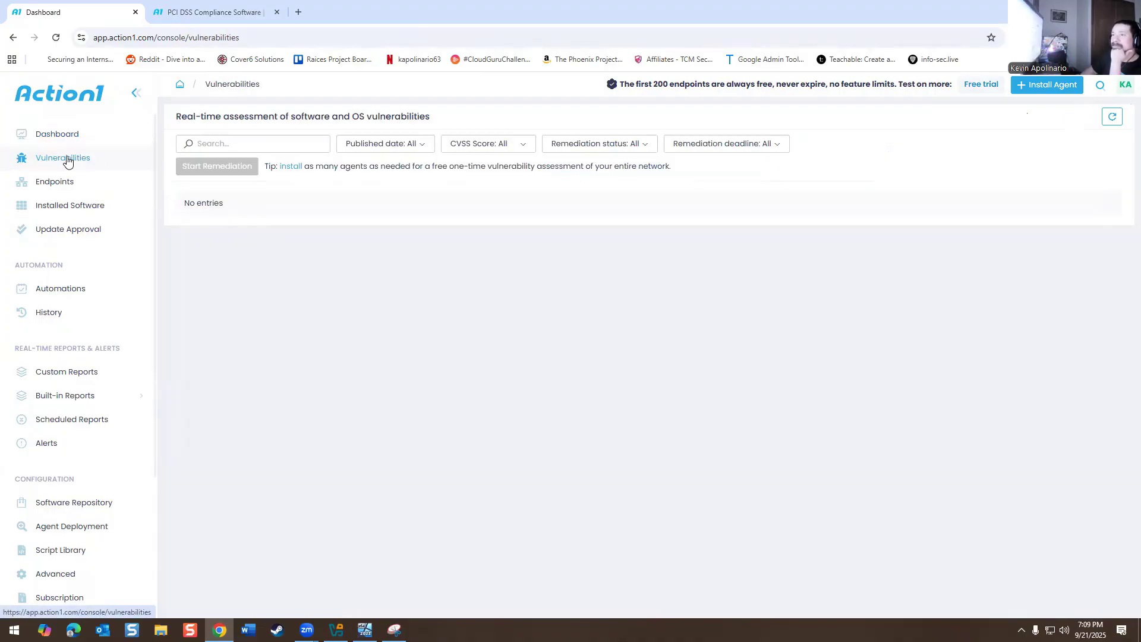
left_click(50, 190)
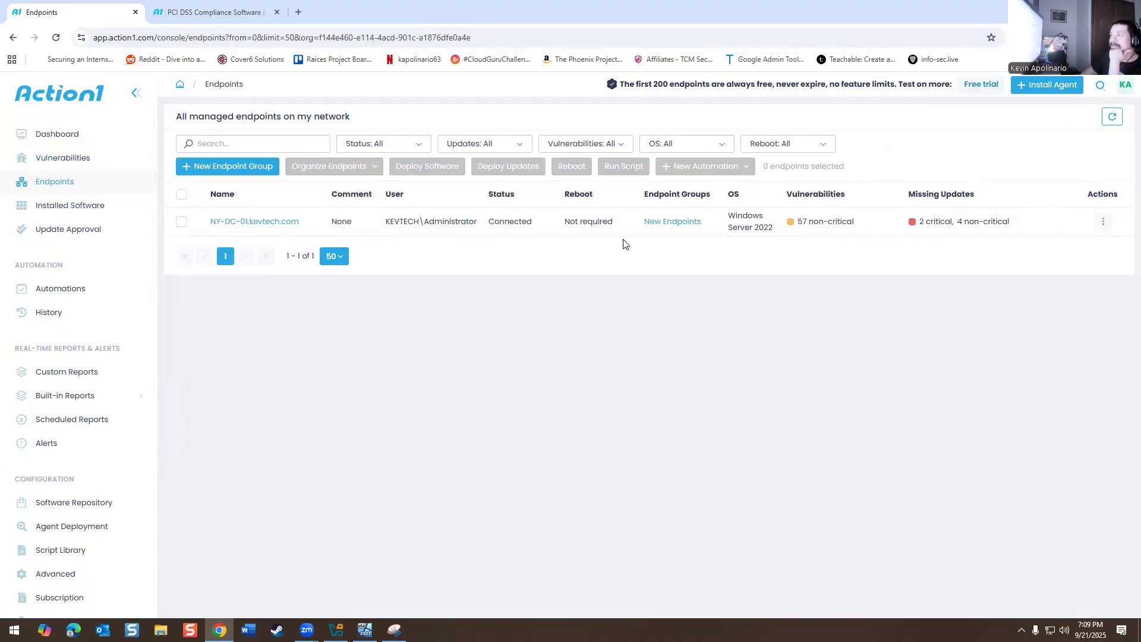
left_click(944, 224)
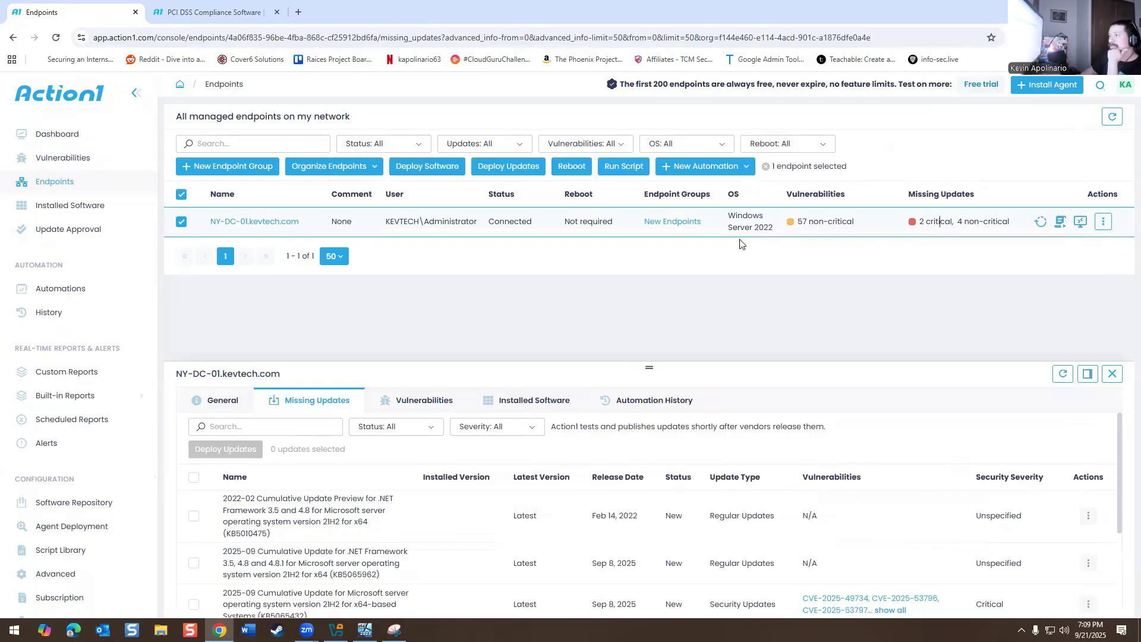
- Check Automation History for the Deploy Updates run on NY-DC-01.kevtech.com, now at 28%
left_click(59, 314)
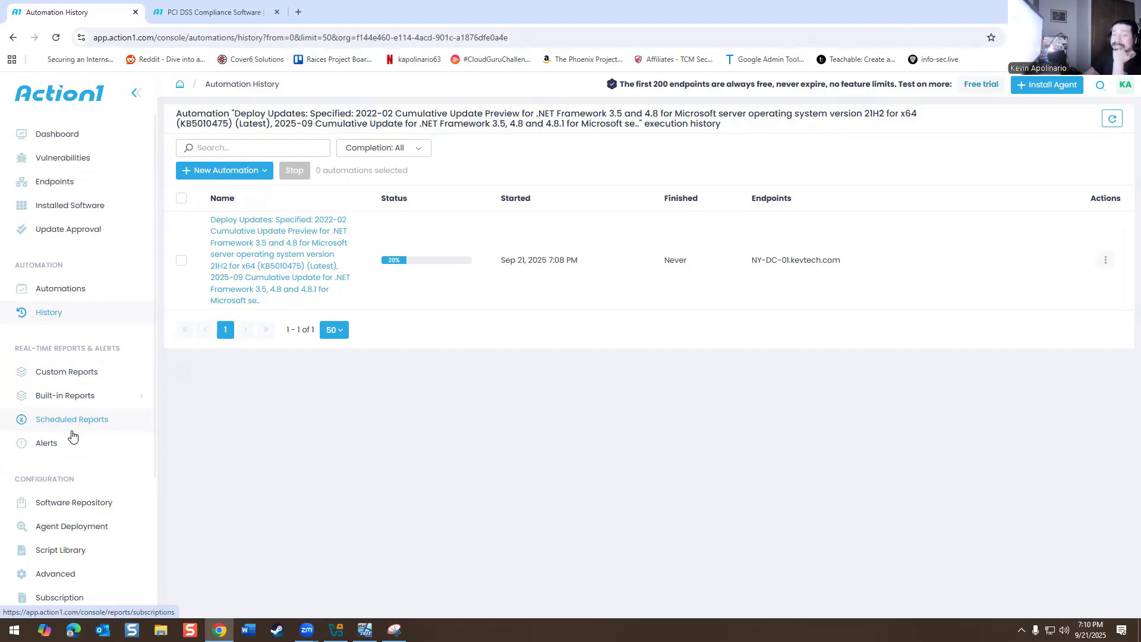
- Move from Custom Reports through Built-in Reports and Vulnerability Management to the IT Asset Management category
left_click(33, 372)
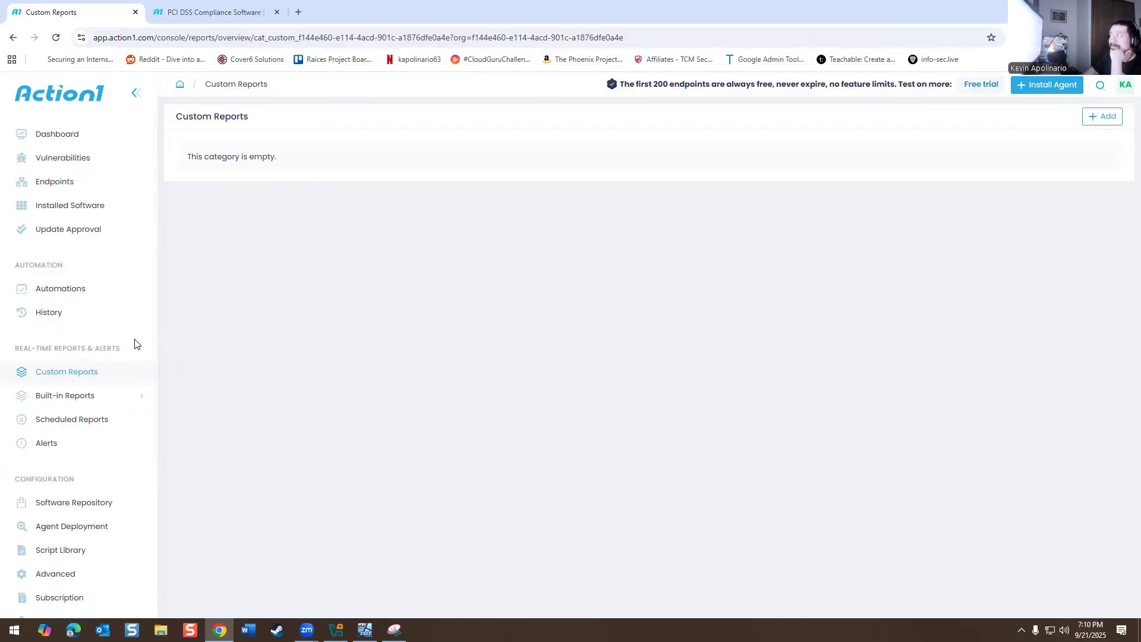
left_click(54, 401)
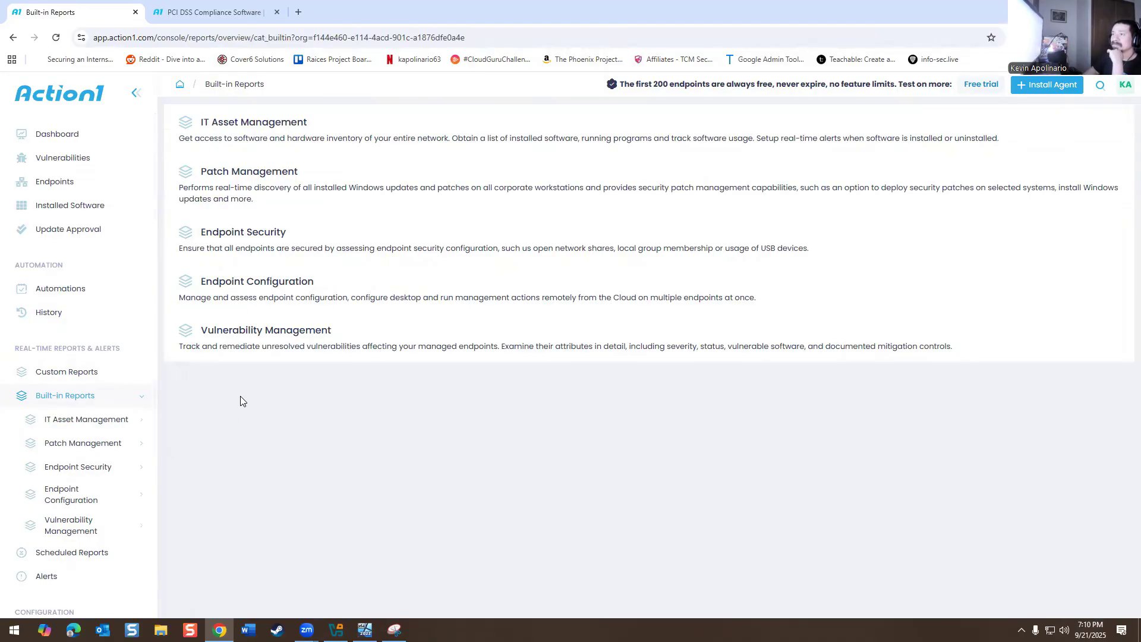
left_click(257, 331)
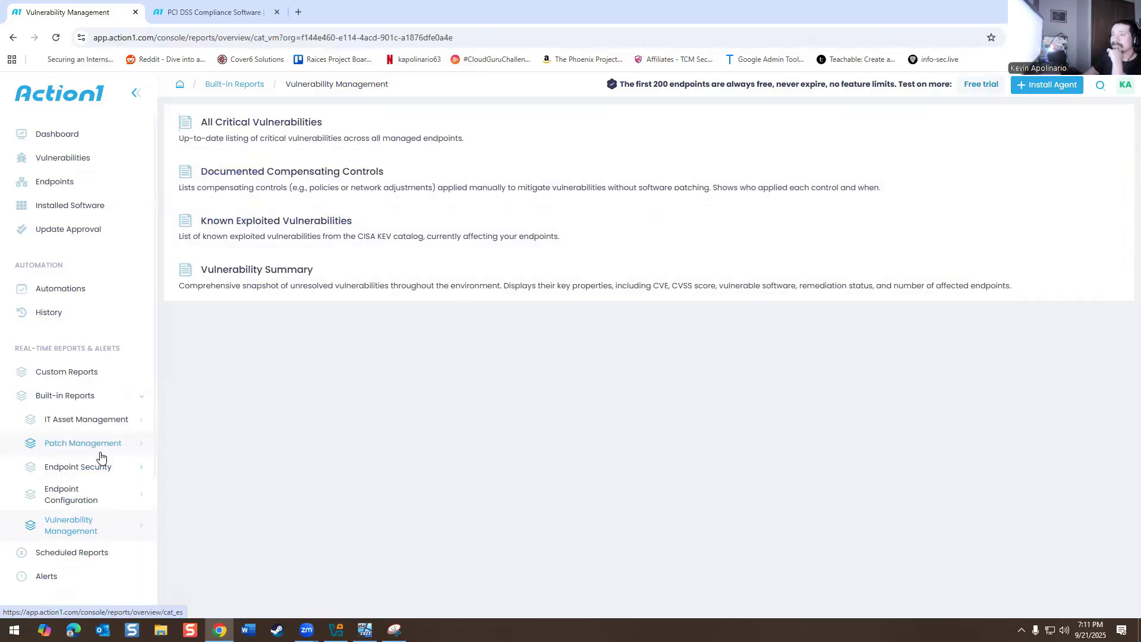
left_click(97, 421)
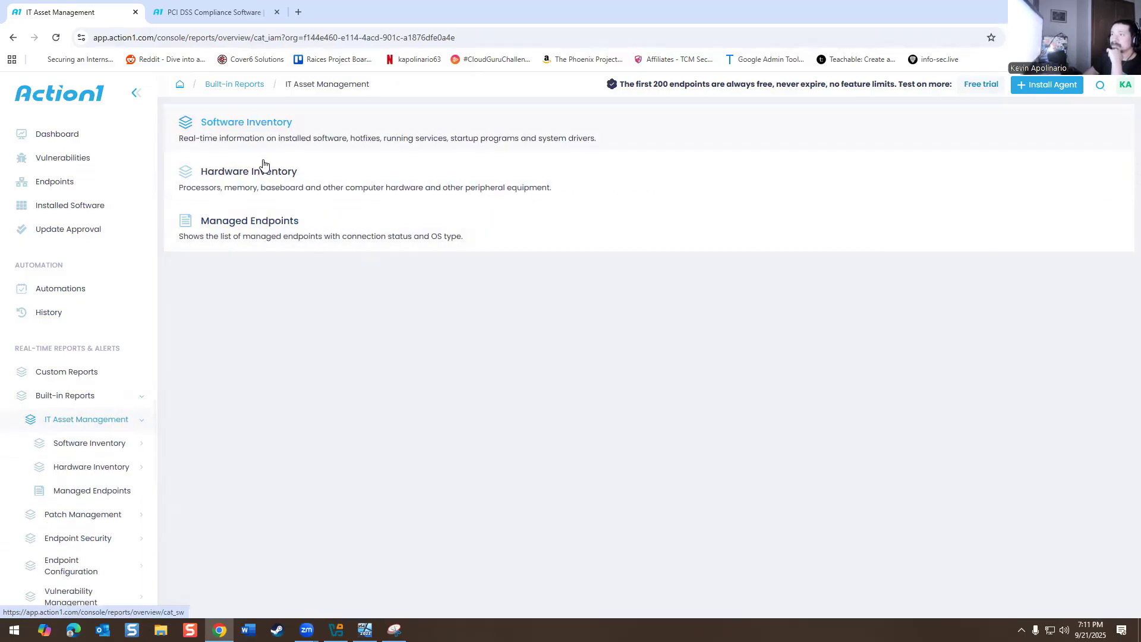
- Export the Managed Endpoints report to HTML and open the downloaded file in Chrome
left_click(228, 226)
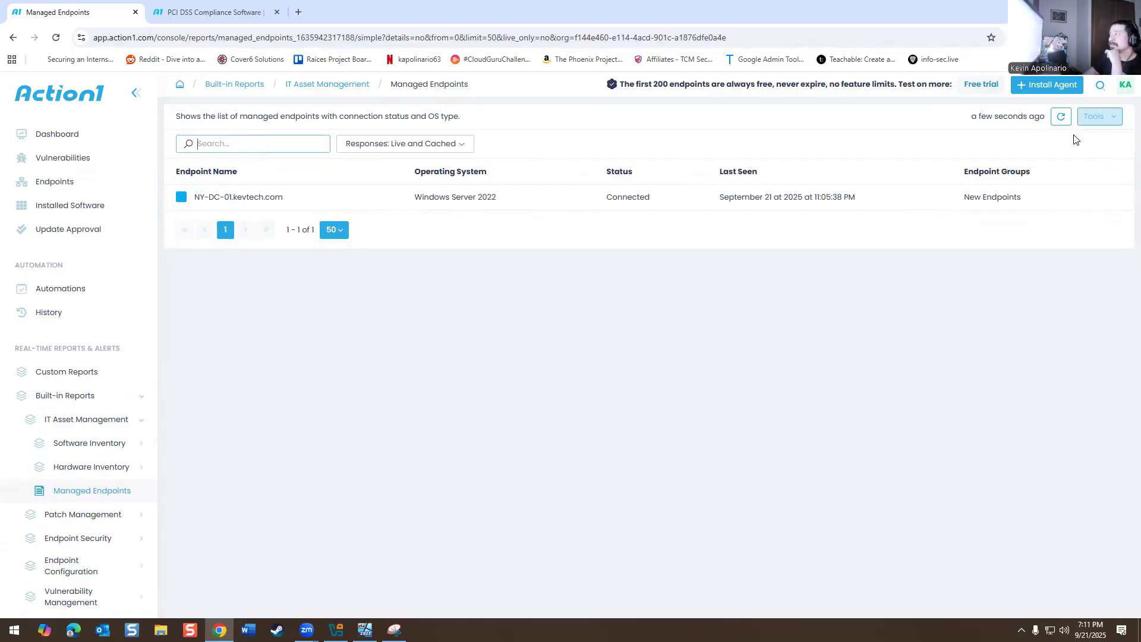
left_click(1097, 118)
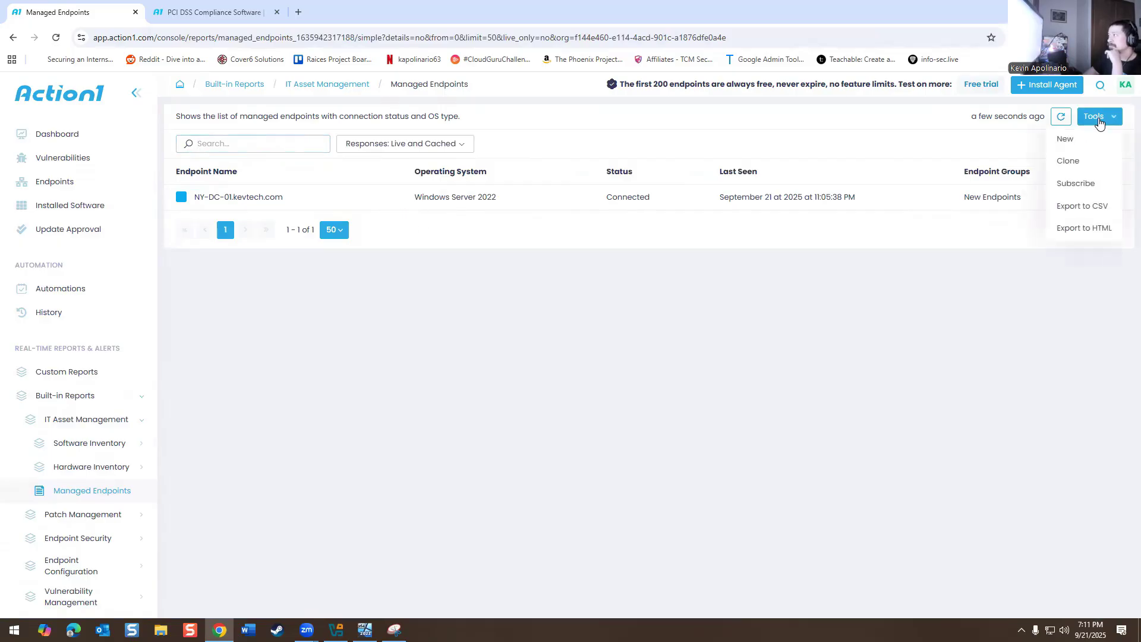
left_click(1079, 232)
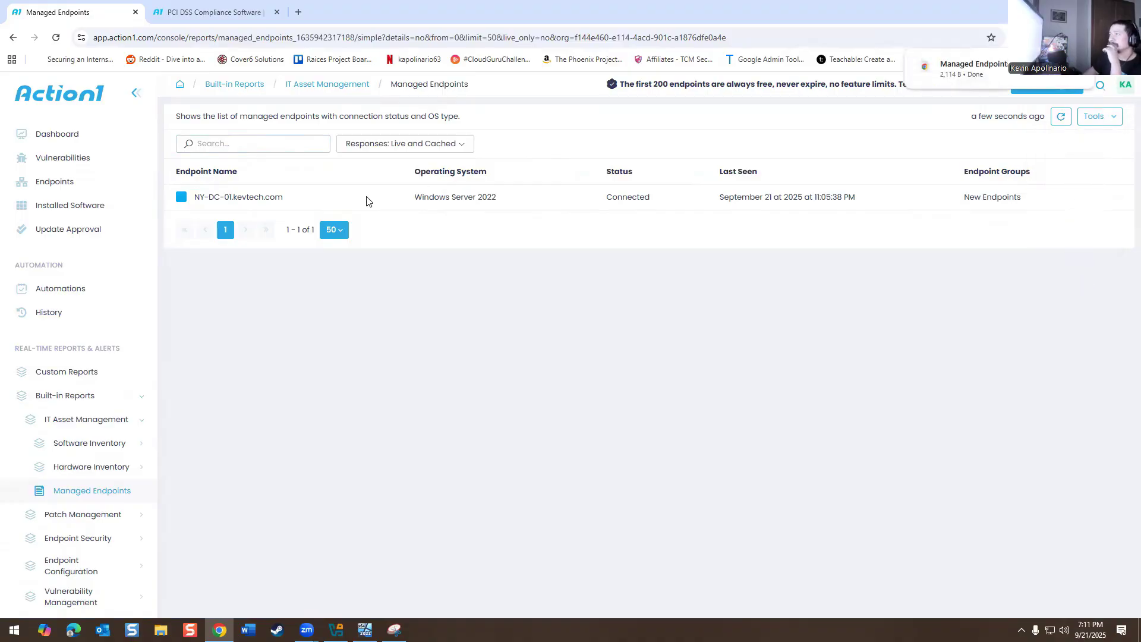
left_click(969, 70)
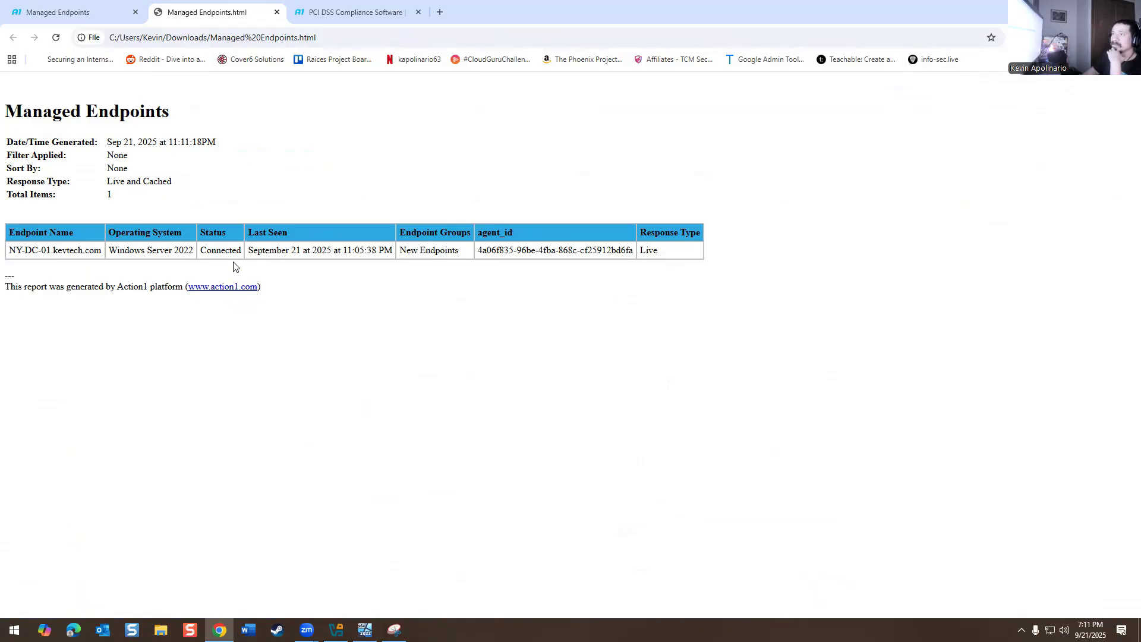
- Print the HTML report page with Save as PDF as the destination
right_click(413, 147)
left_click(458, 237)
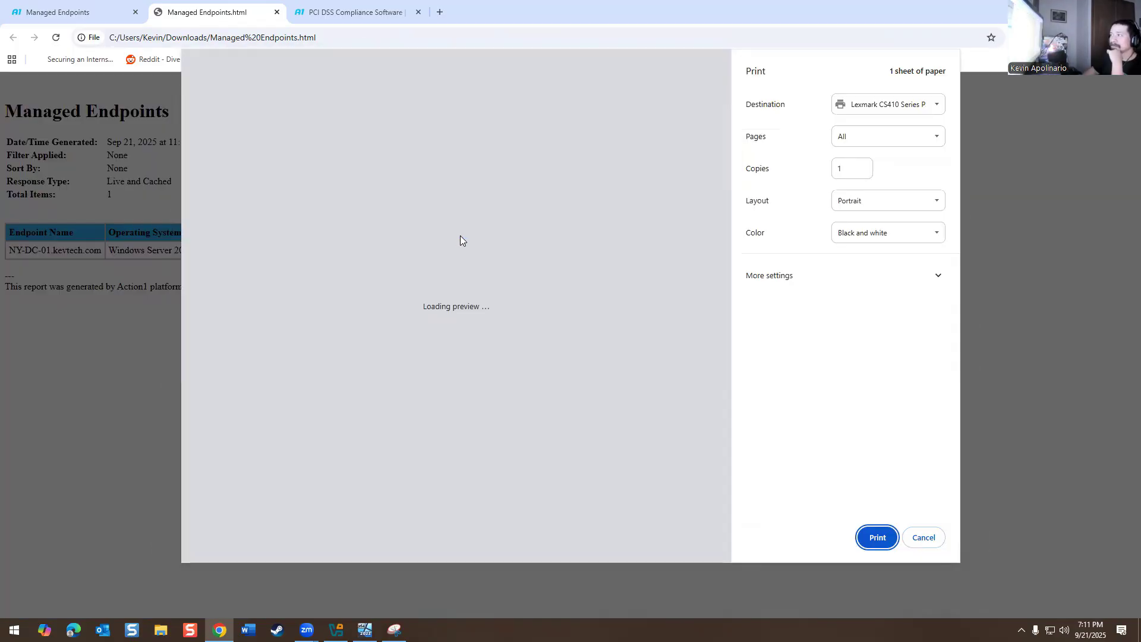
left_click(886, 104)
left_click(873, 135)
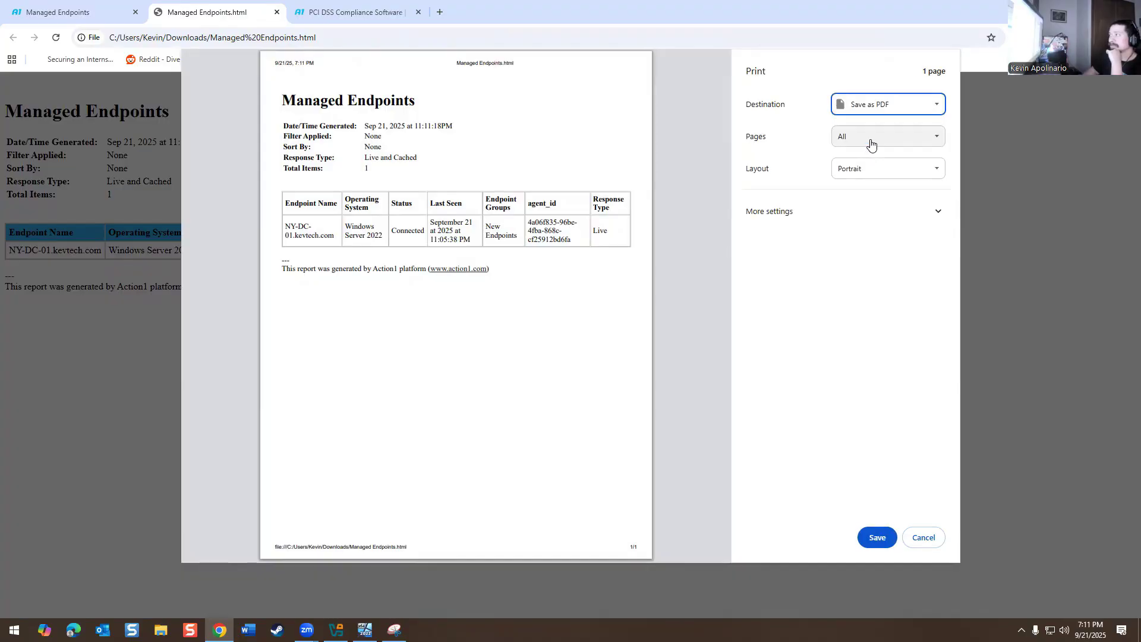
left_click(873, 536)
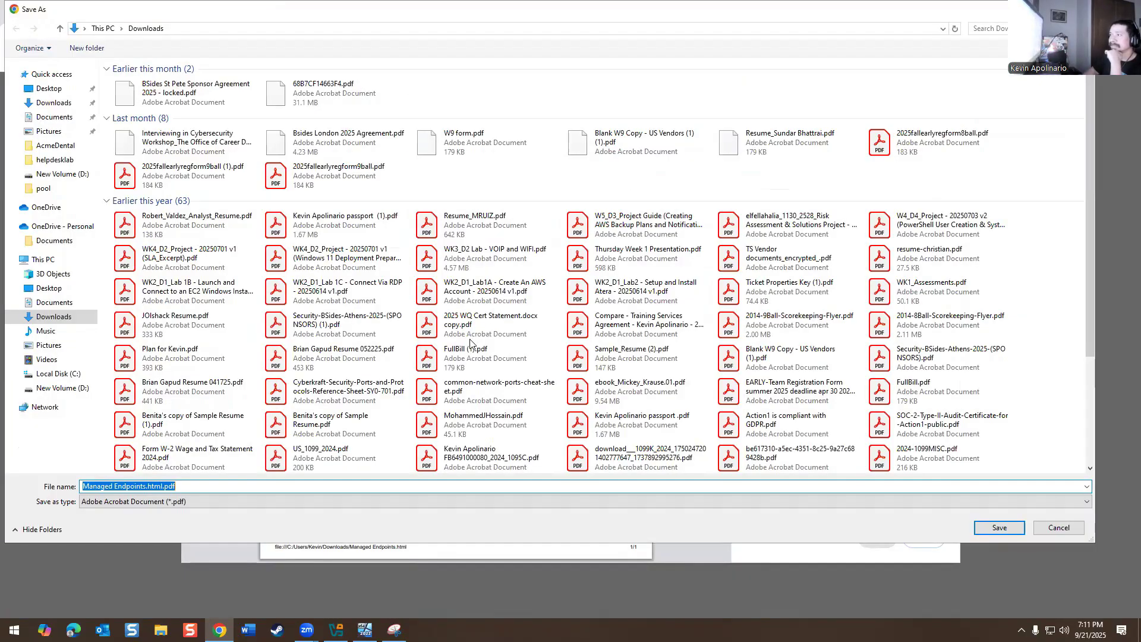
- Create an Audits folder on the Desktop and save Managed Endpoints.html.pdf into it
left_click(46, 89)
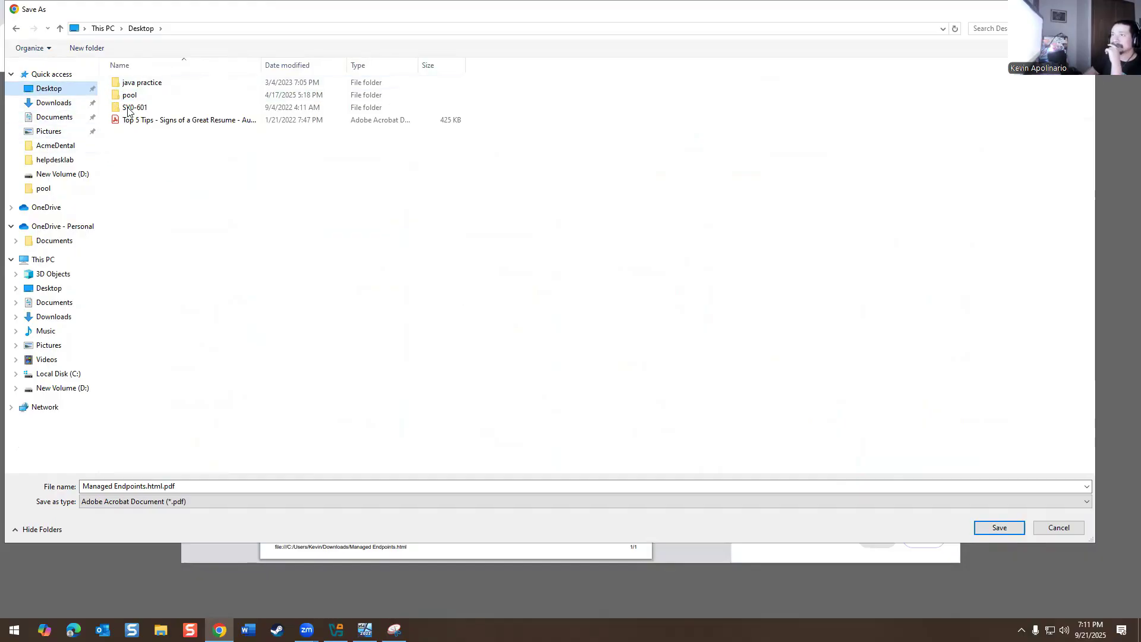
right_click(167, 181)
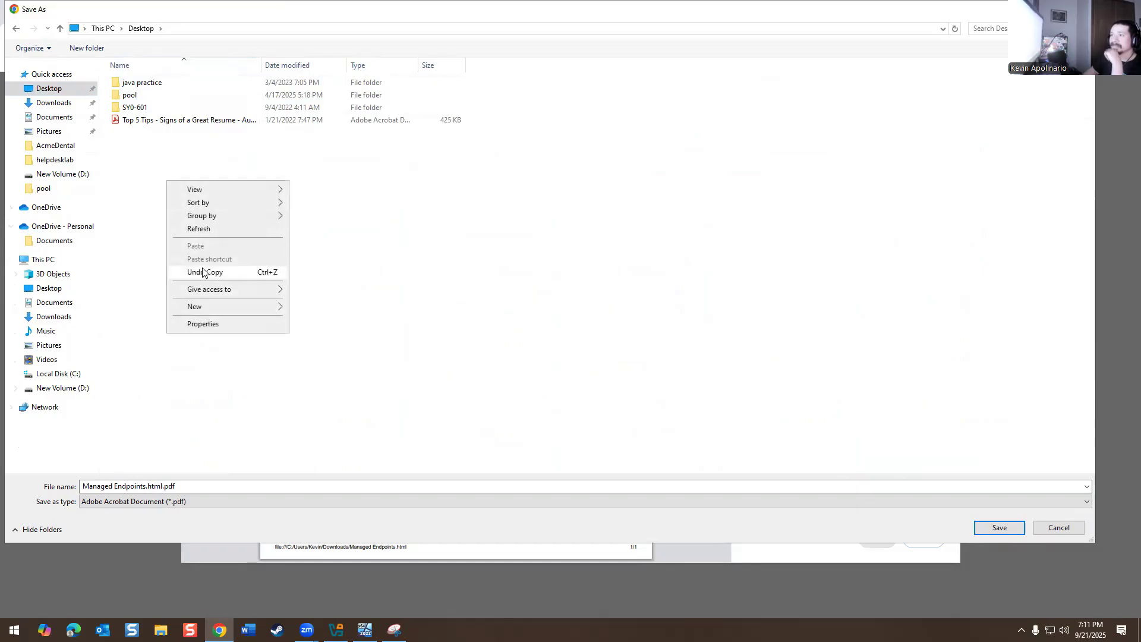
mouse_move(196, 306)
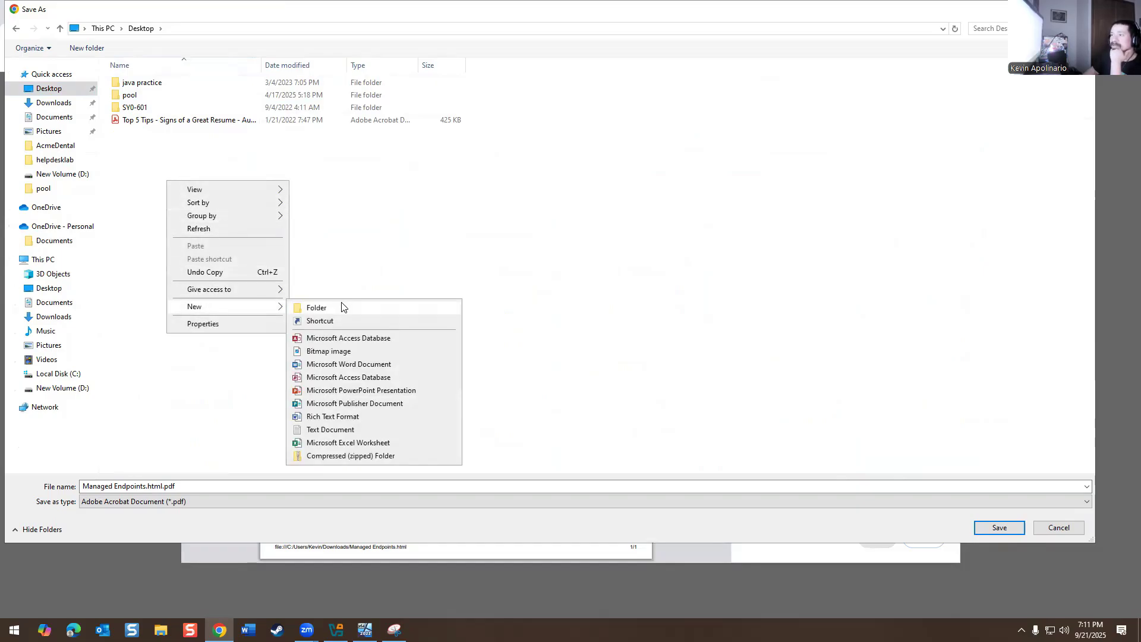
left_click(342, 307)
type("A")
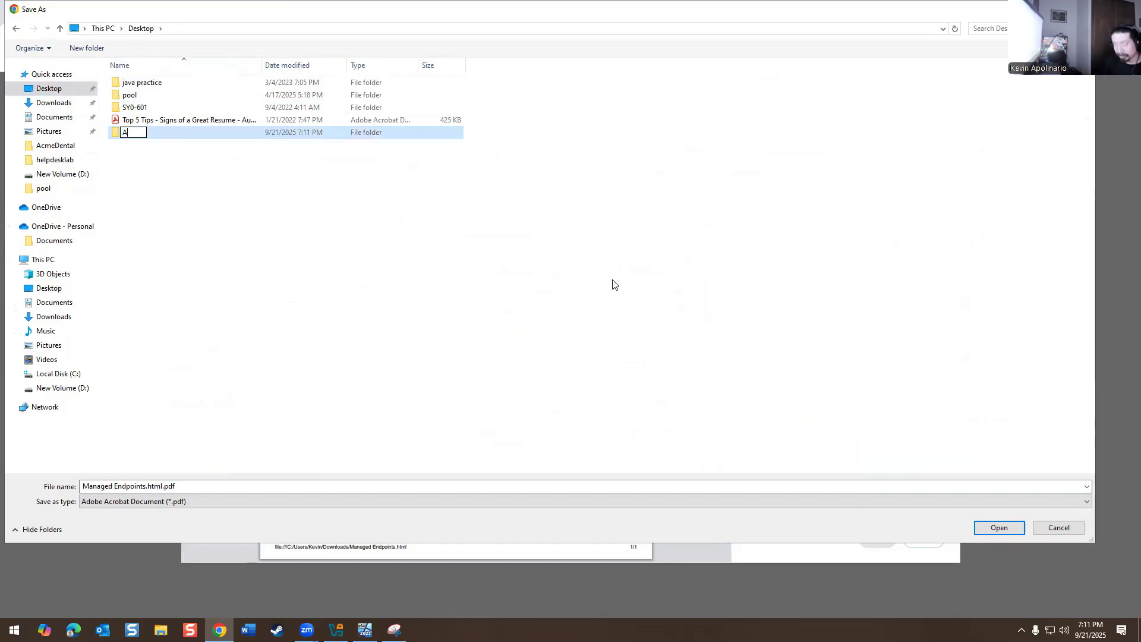
type("udits")
left_click(145, 131)
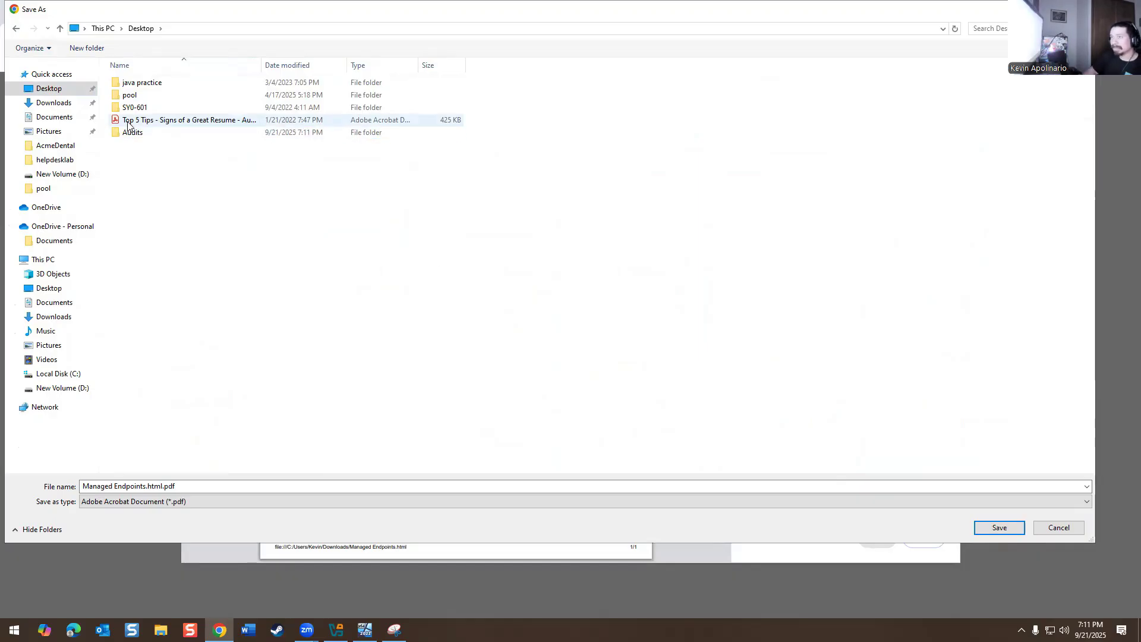
double_click(145, 132)
left_click(989, 528)
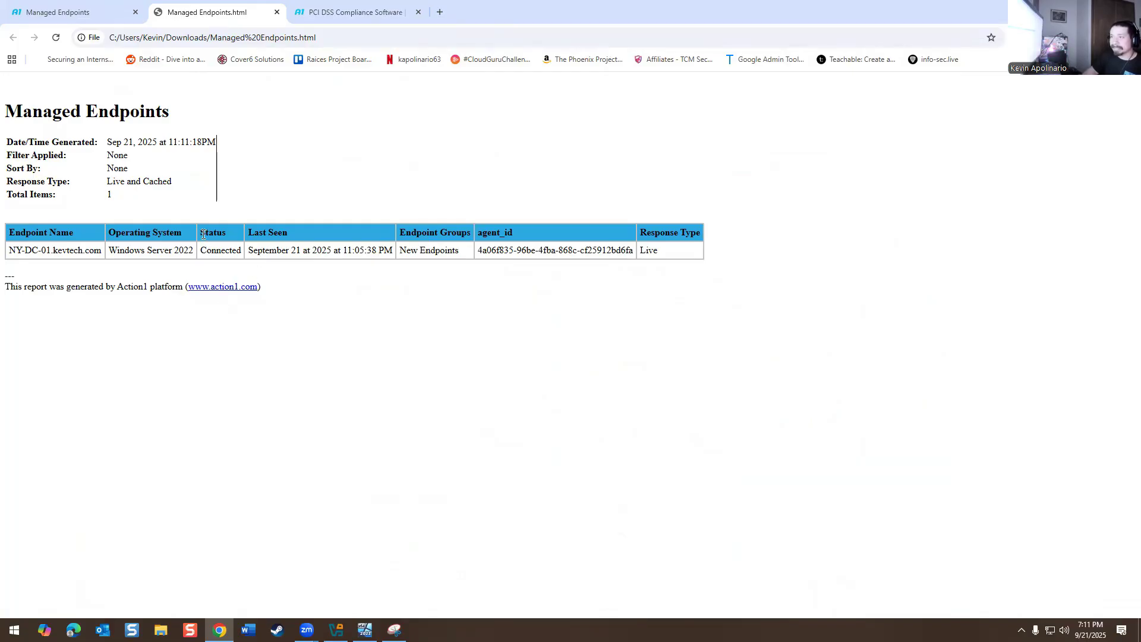
left_click_drag(206, 232, 229, 245)
left_click(221, 251)
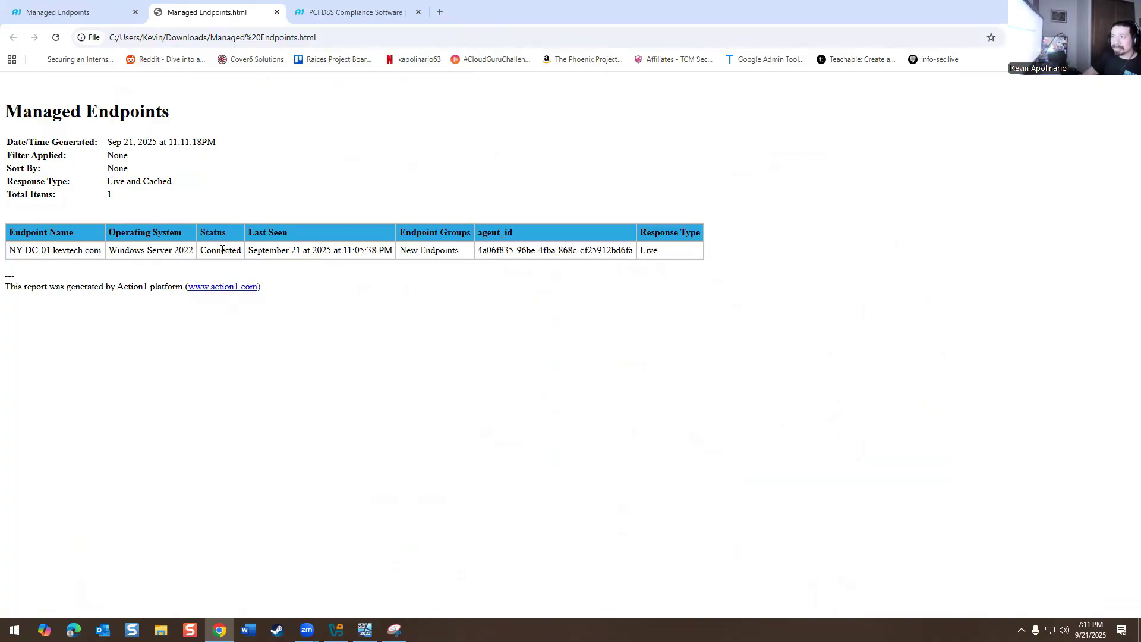
left_click_drag(255, 251, 334, 252)
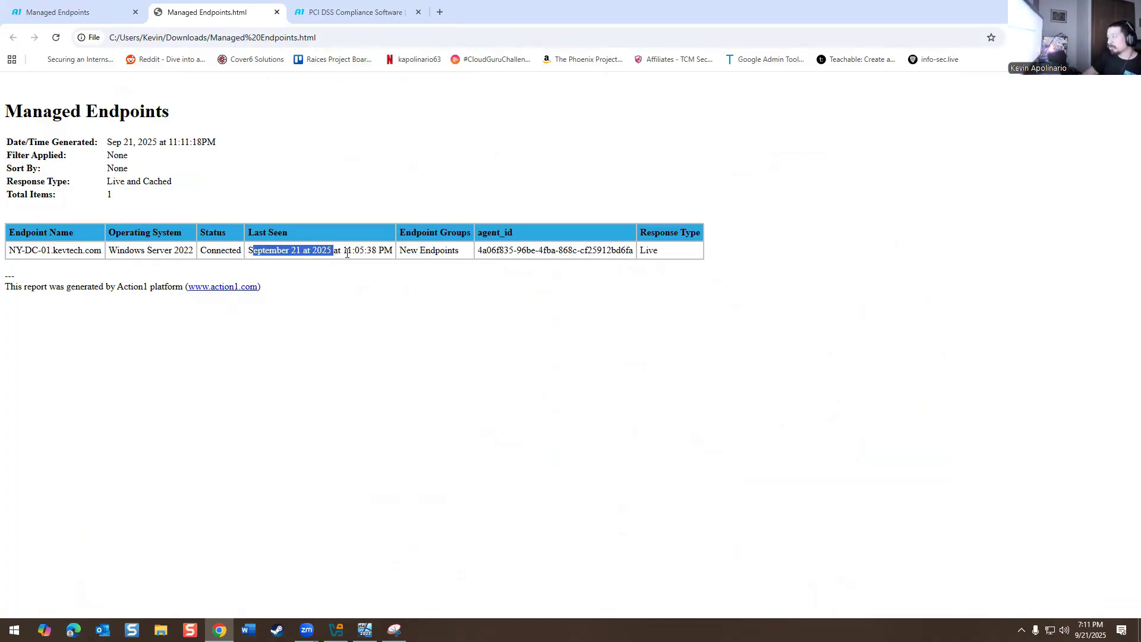
left_click(347, 253)
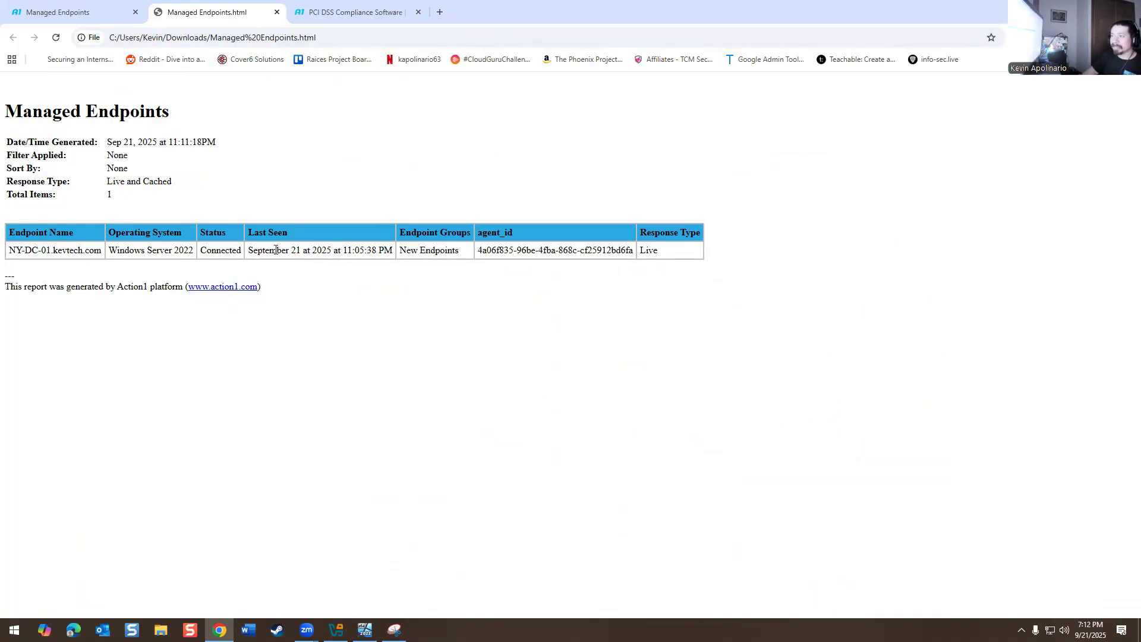
left_click_drag(275, 250, 565, 254)
double_click(648, 250)
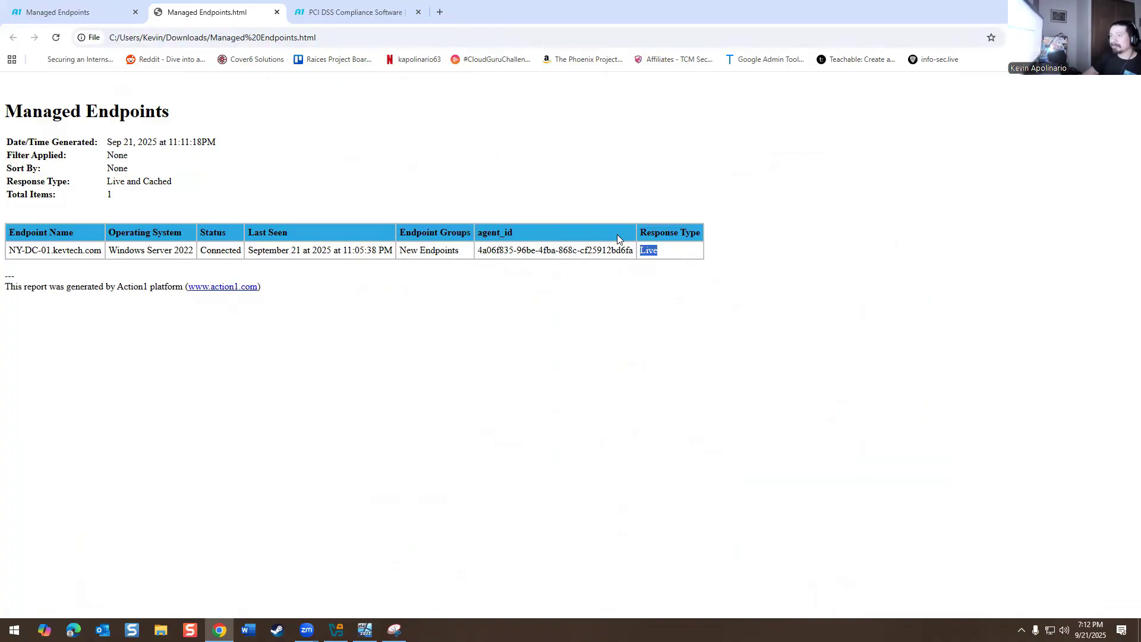
left_click(82, 249)
left_click_drag(107, 250, 206, 253)
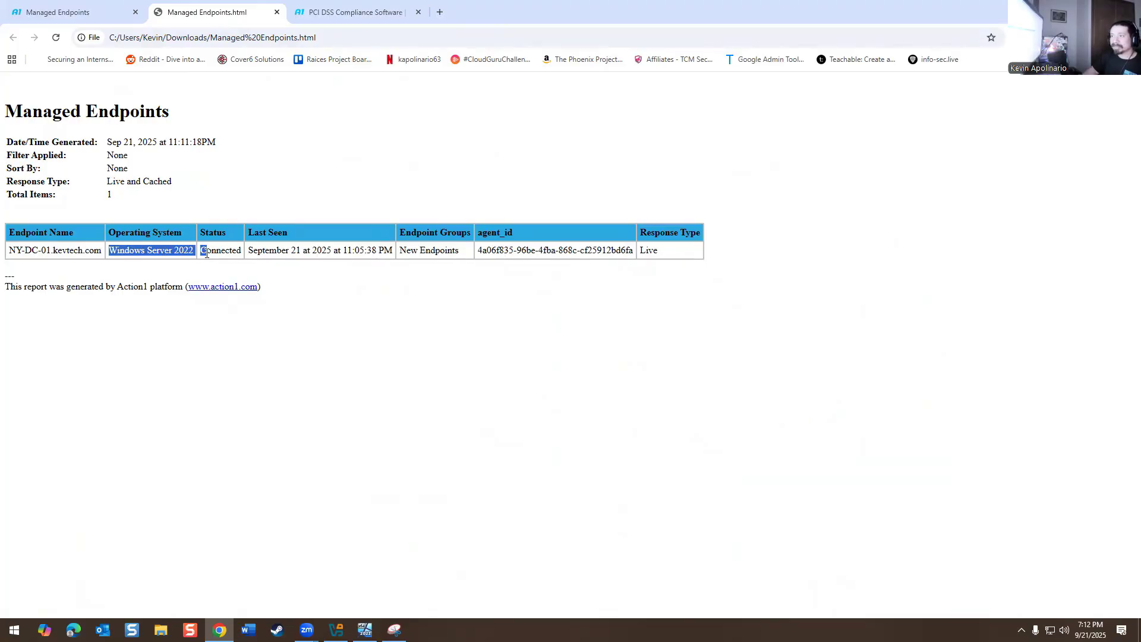
left_click(134, 247)
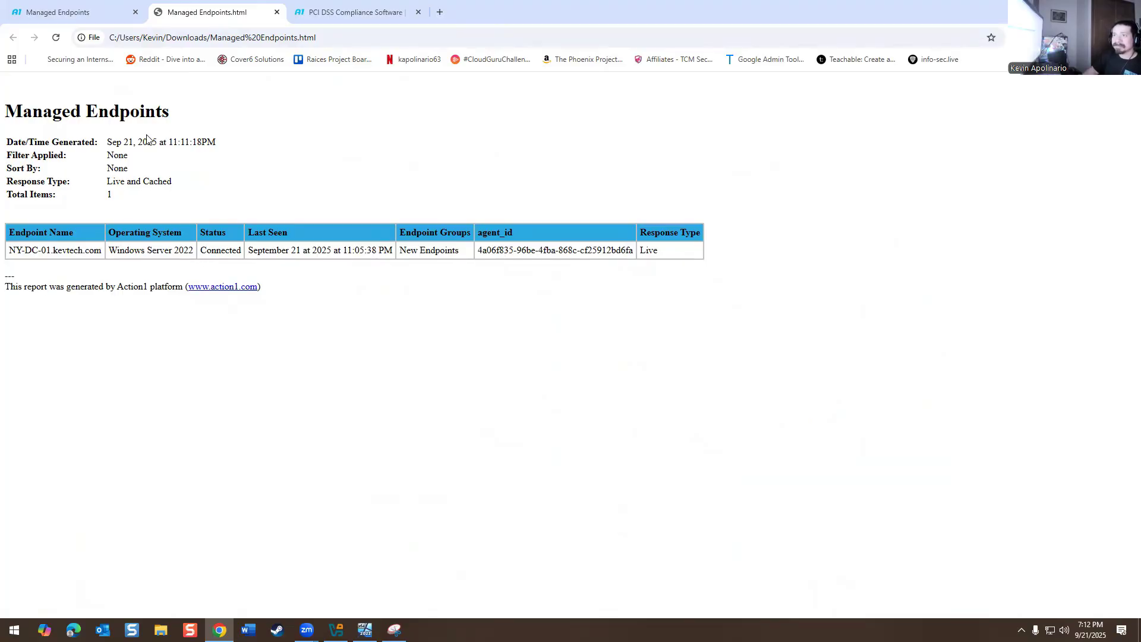
left_click(55, 11)
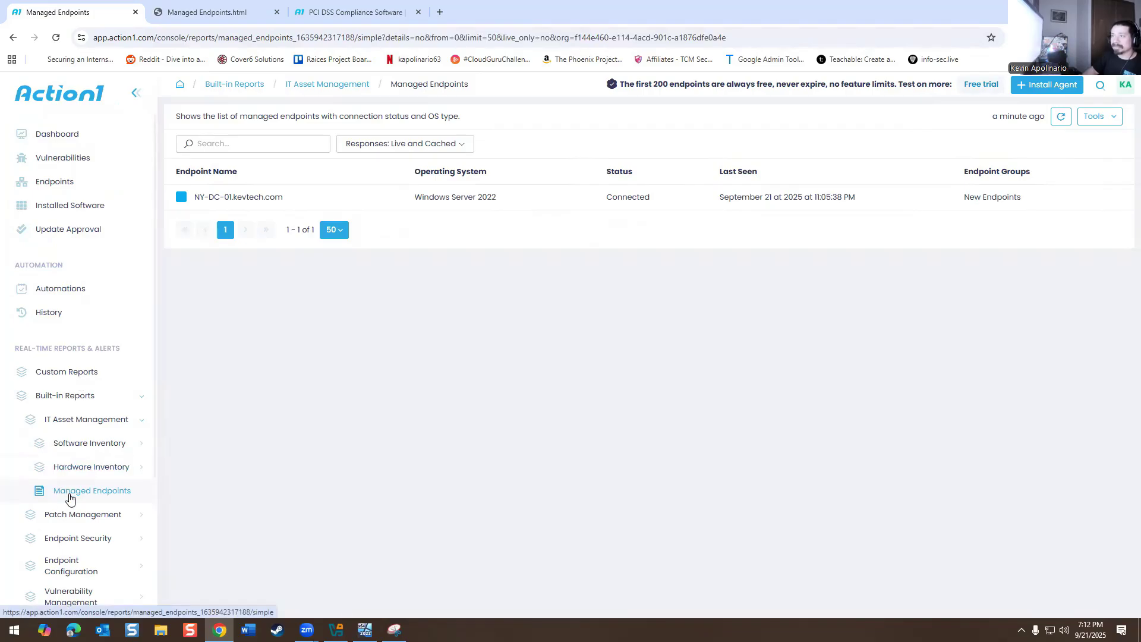
- Review NY-DC-01's Hardware Summary report (AMD Ryzen 9 3900X), then go back to IT Asset Management
left_click(328, 86)
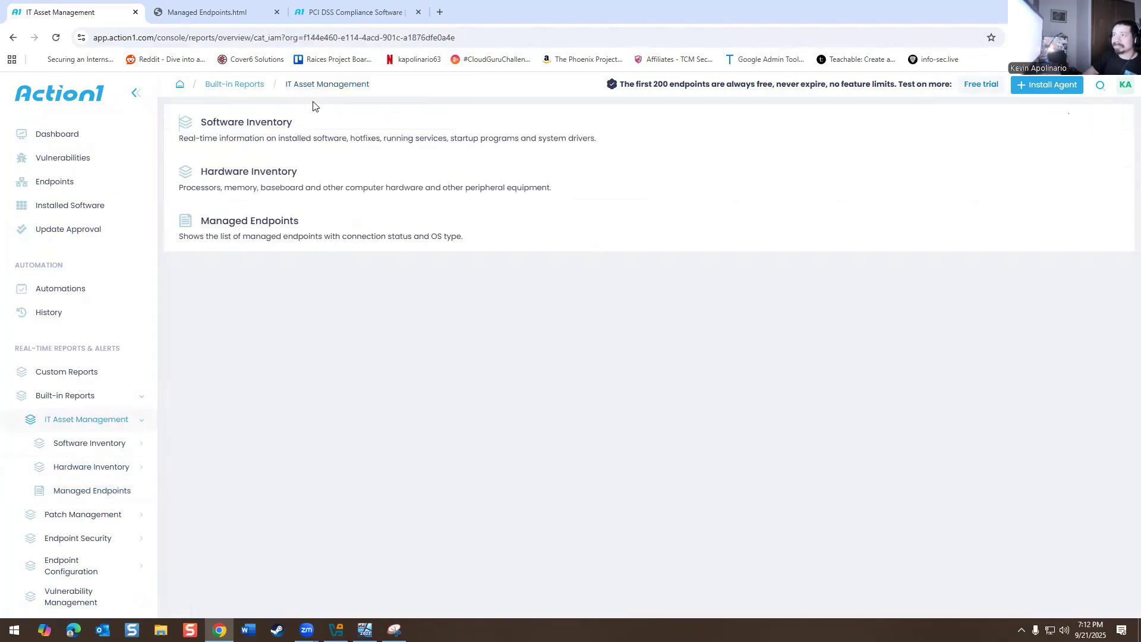
left_click(237, 175)
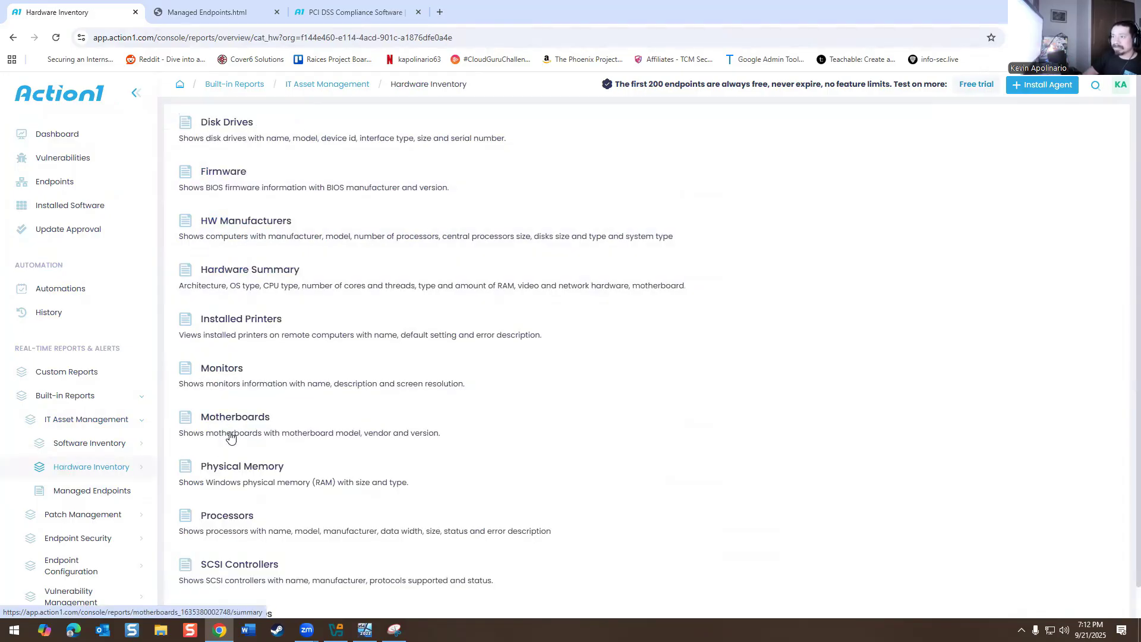
scroll(244, 440, "down", 1)
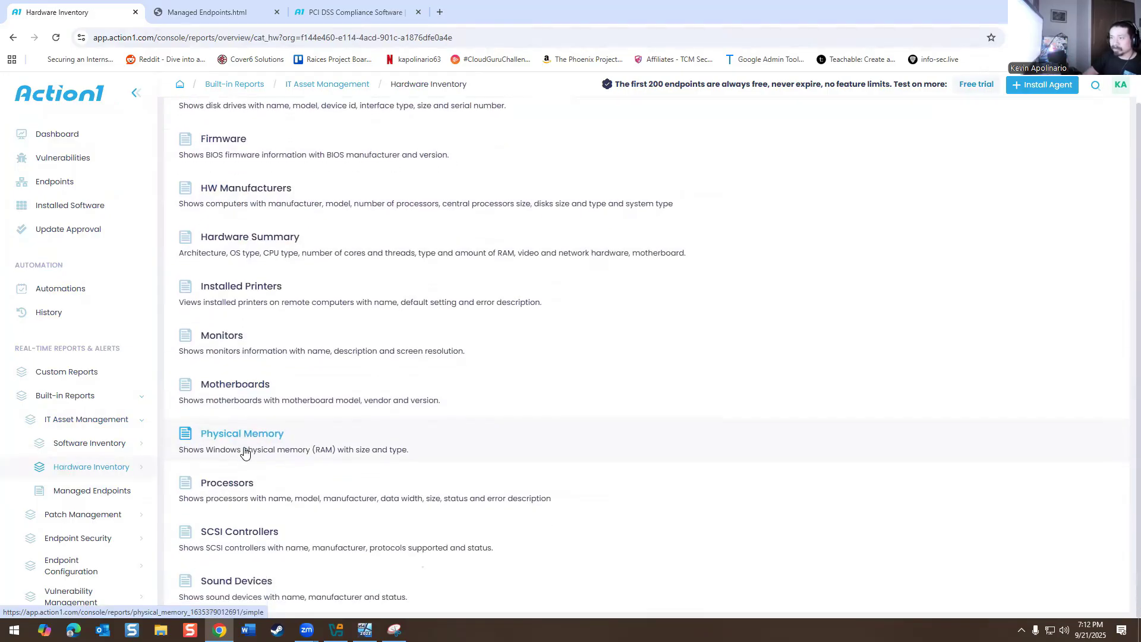
scroll(263, 510, "up", 1)
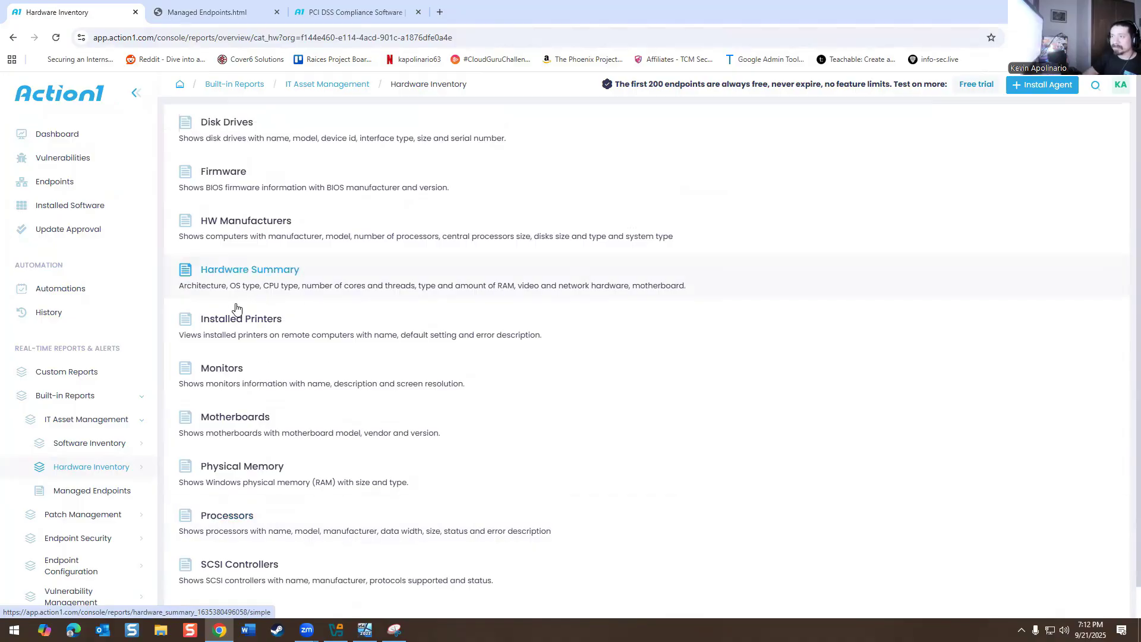
left_click(257, 275)
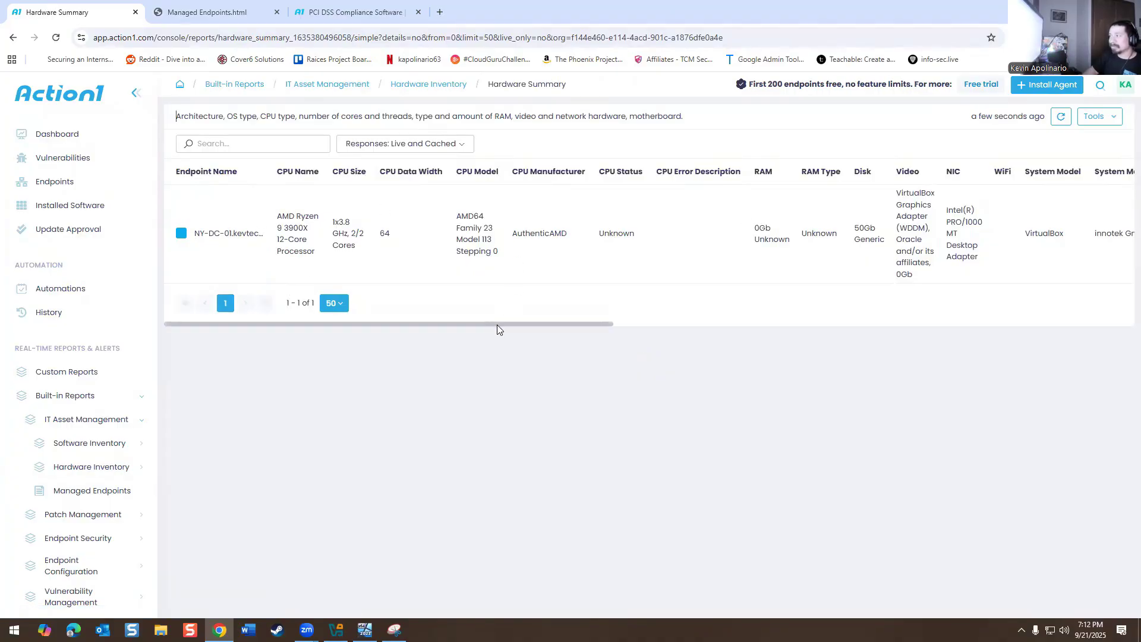
left_click_drag(497, 324, 770, 333)
left_click_drag(640, 353, 301, 383)
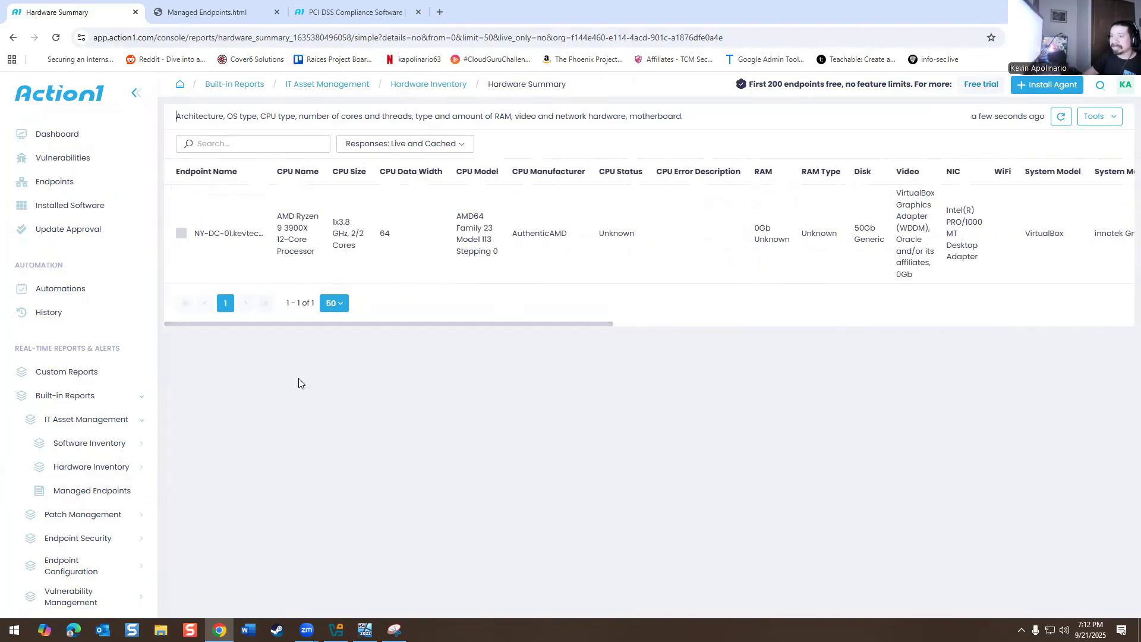
left_click(61, 418)
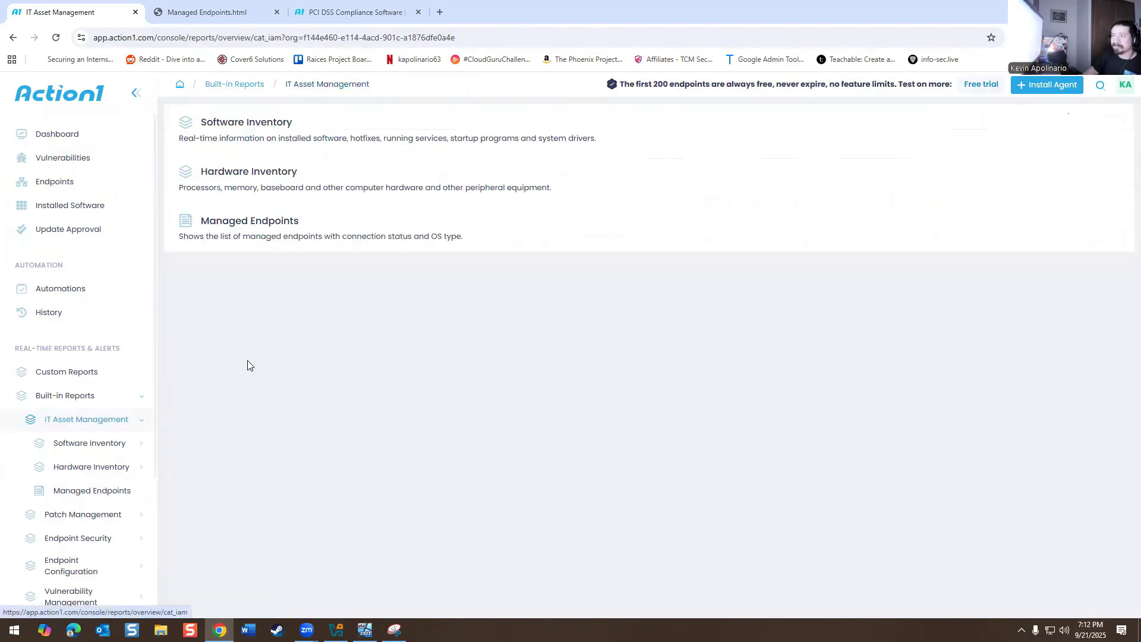
- Glance at Software Inventory, then open Patch Management reports and scroll through Missing Windows Critical Updates and Reboot Required
left_click(247, 123)
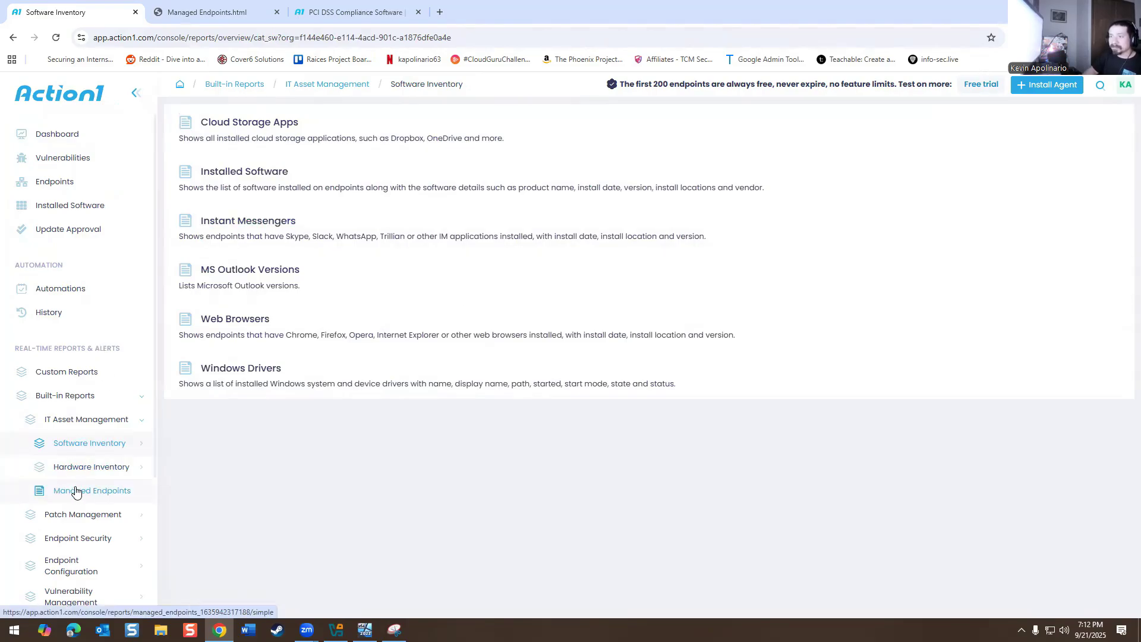
left_click(88, 419)
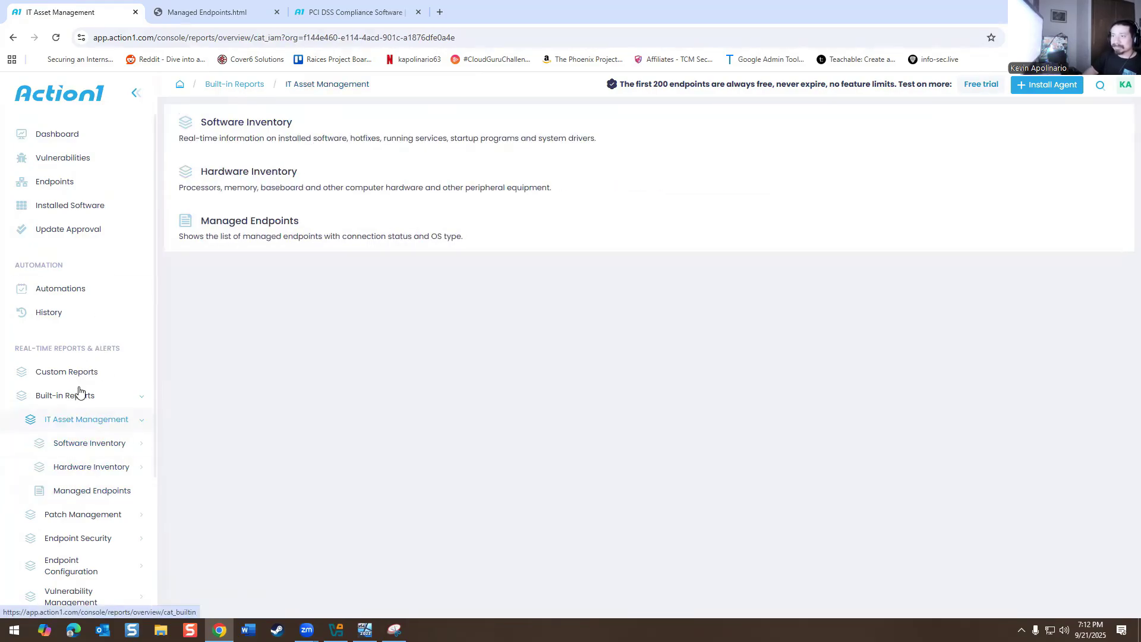
scroll(83, 404, "down", 2)
left_click(70, 408)
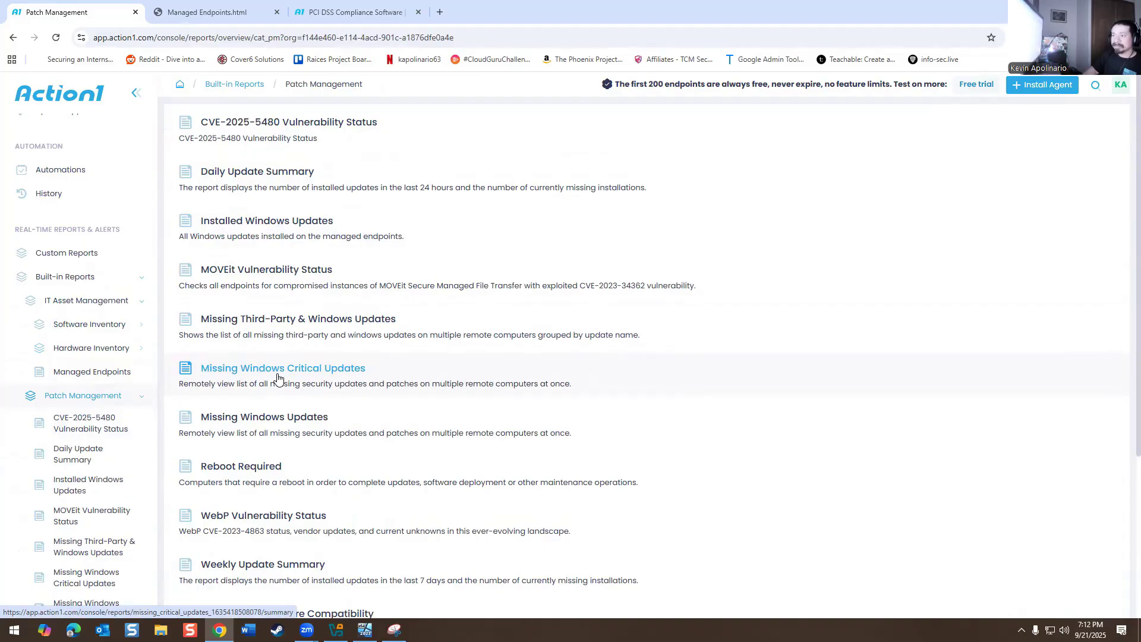
scroll(277, 378, "down", 4)
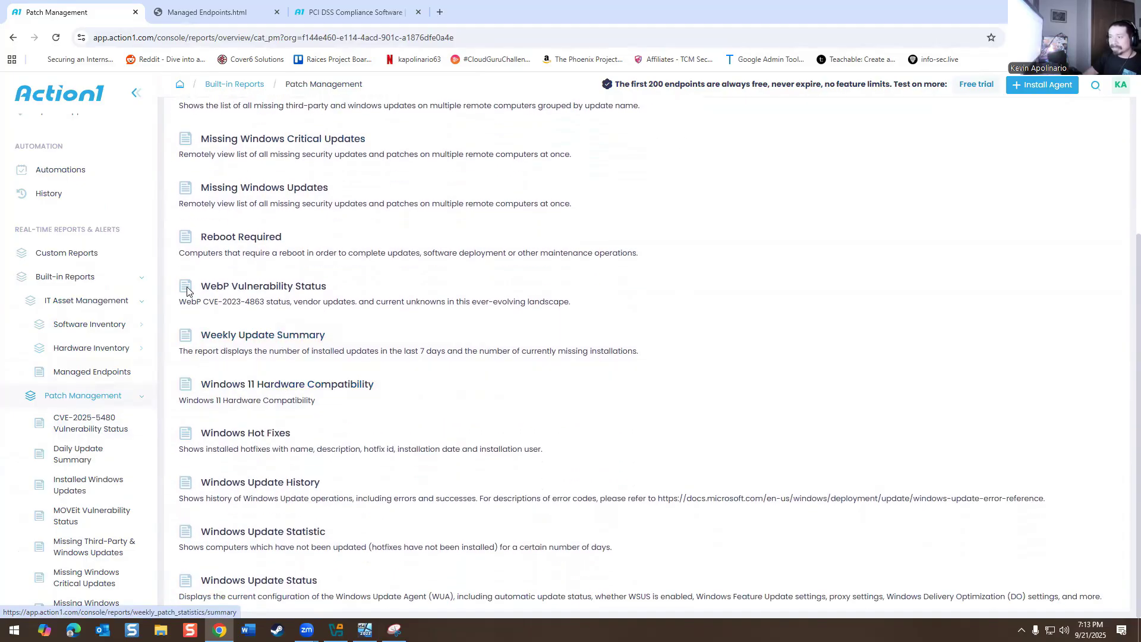
scroll(140, 377, "down", 6)
scroll(213, 331, "up", 3)
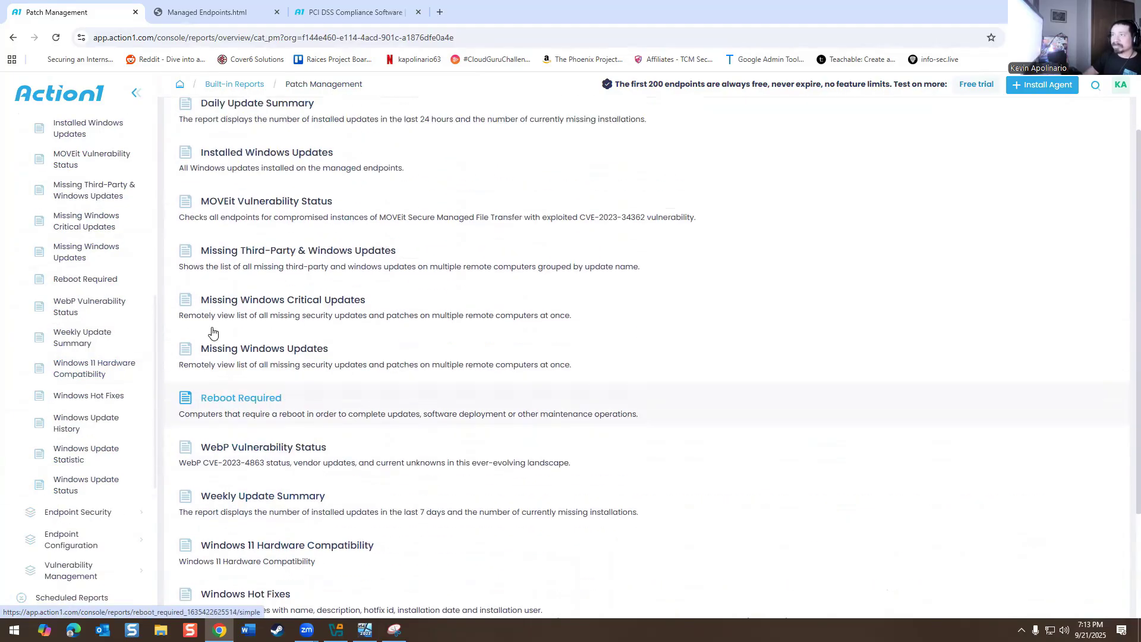
scroll(214, 354, "down", 3)
scroll(108, 432, "down", 4)
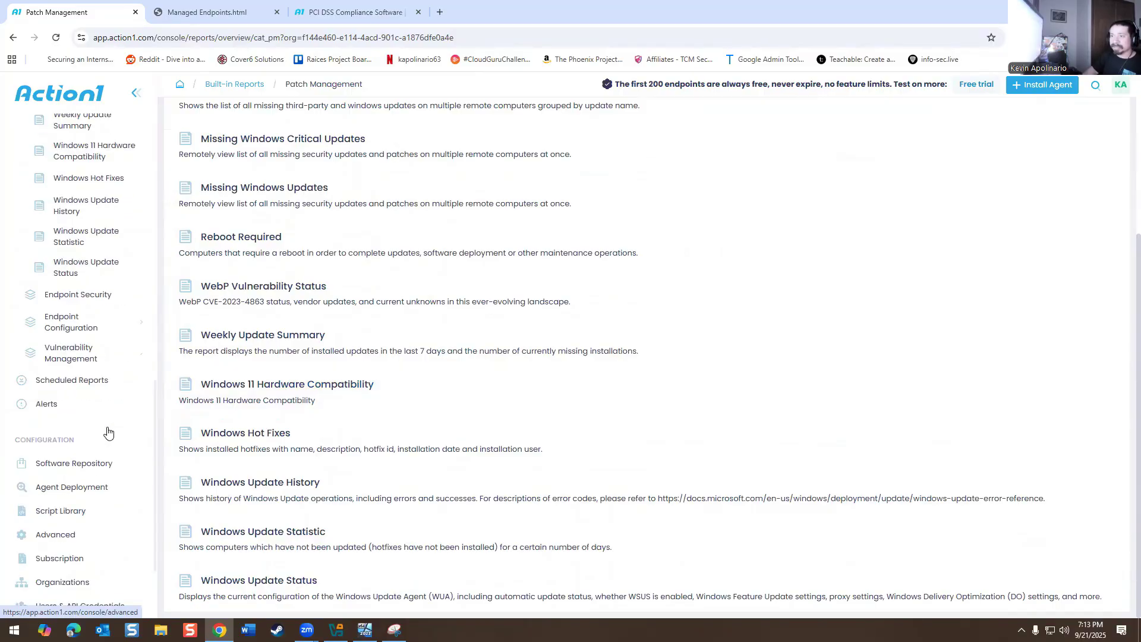
scroll(107, 432, "up", 10)
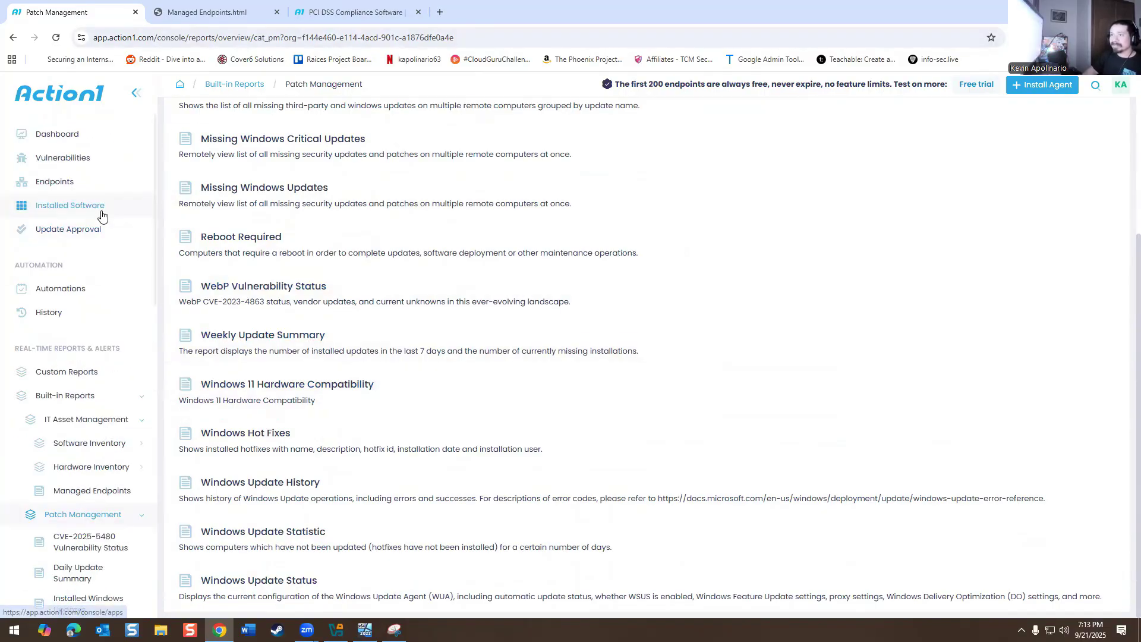
- Return to Automation History to see the Deploy Updates run on NY-DC-01.kevtech.com at 42%
left_click(50, 311)
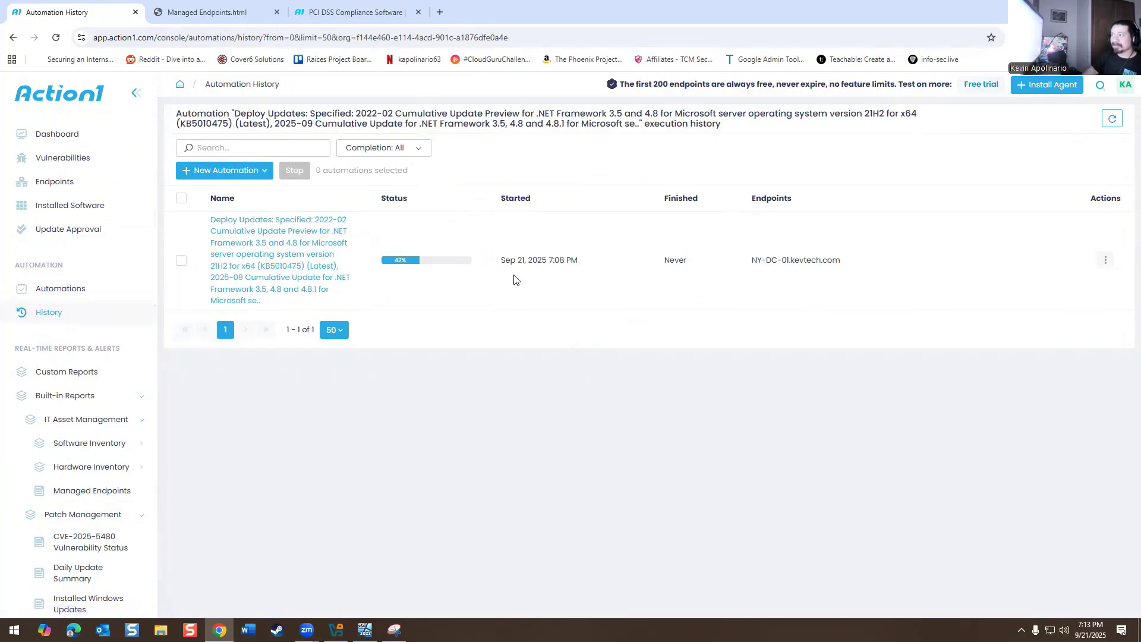